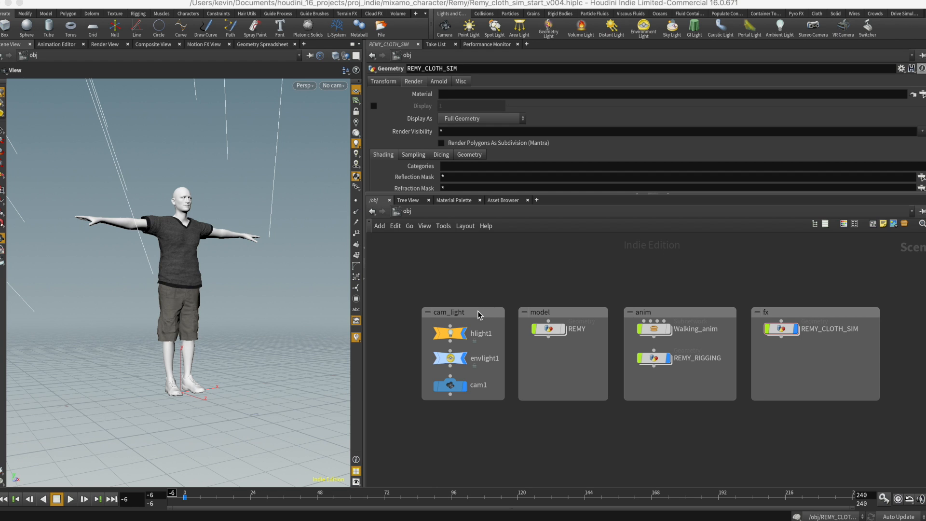
# - Inspect the hlight1 and envlight1 lights in the cam_light group, framing each one in the viewport
pyautogui.click(478, 315)
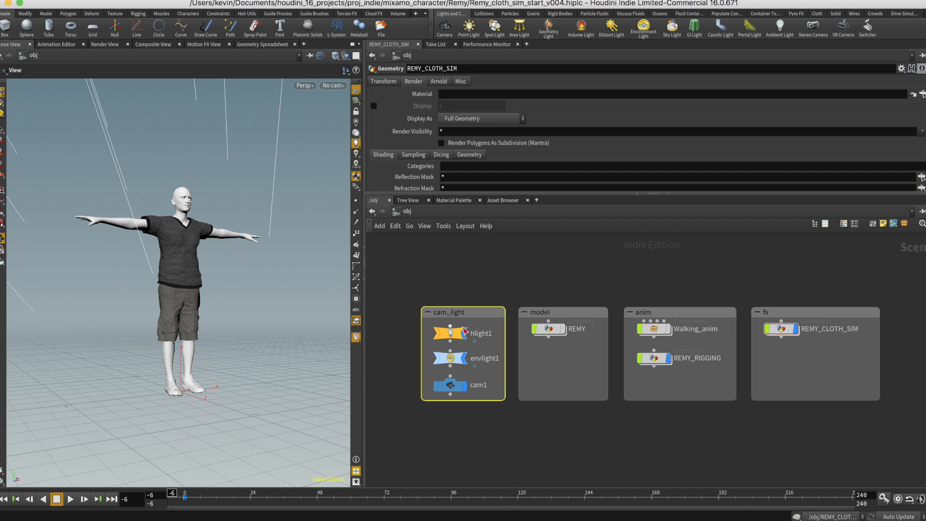
pyautogui.click(453, 334)
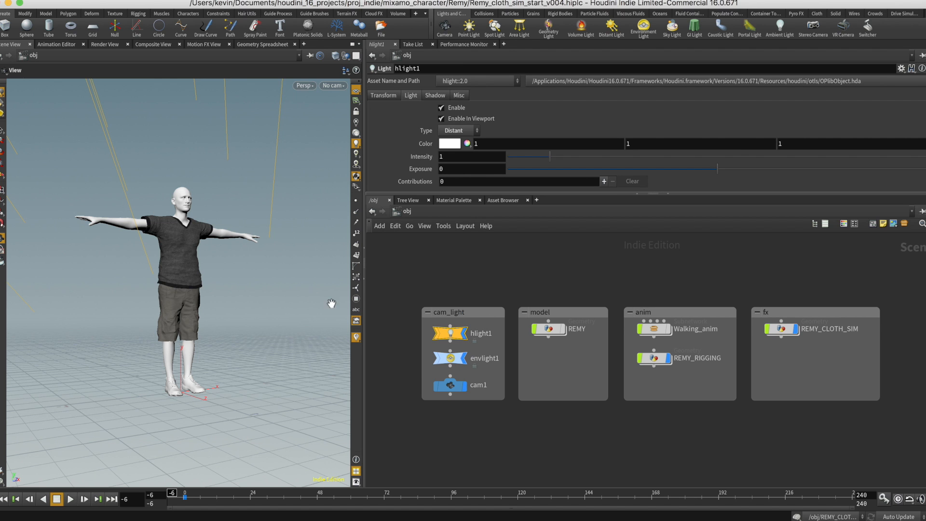
pyautogui.press('g')
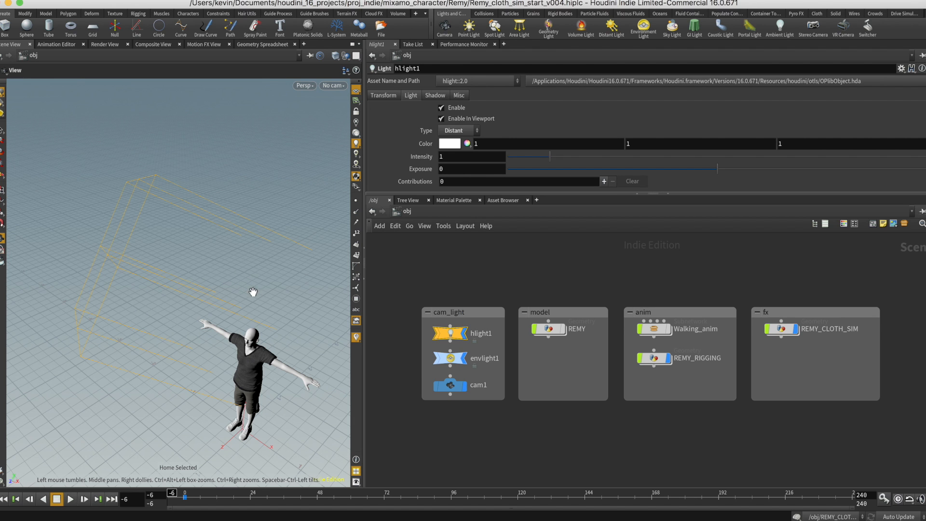
pyautogui.moveTo(224, 296); pyautogui.dragTo(293, 259)
pyautogui.click(450, 358)
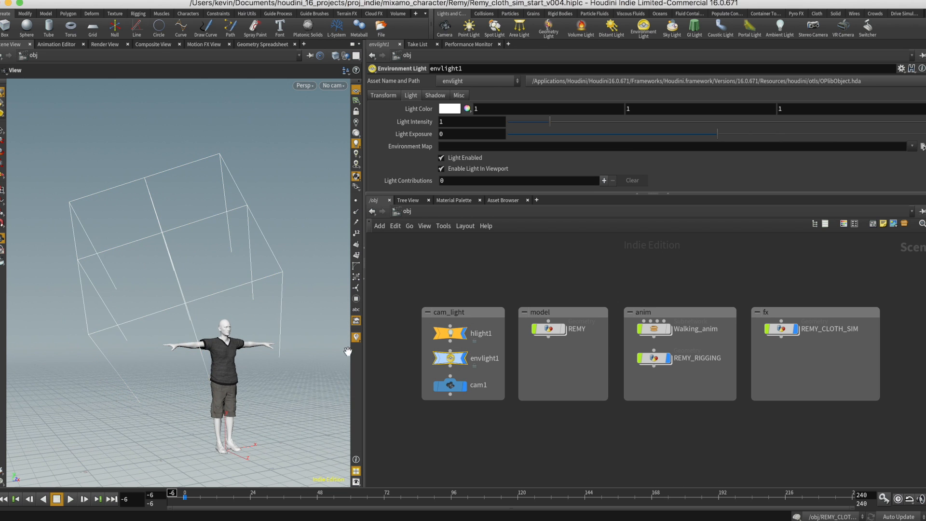
pyautogui.press('f')
pyautogui.moveTo(268, 346); pyautogui.dragTo(180, 309)
# - Frame cam1 in the viewport, and set the viewport to look through cam1
pyautogui.click(453, 386)
pyautogui.press('f')
pyautogui.scroll(-8, 180, 309)
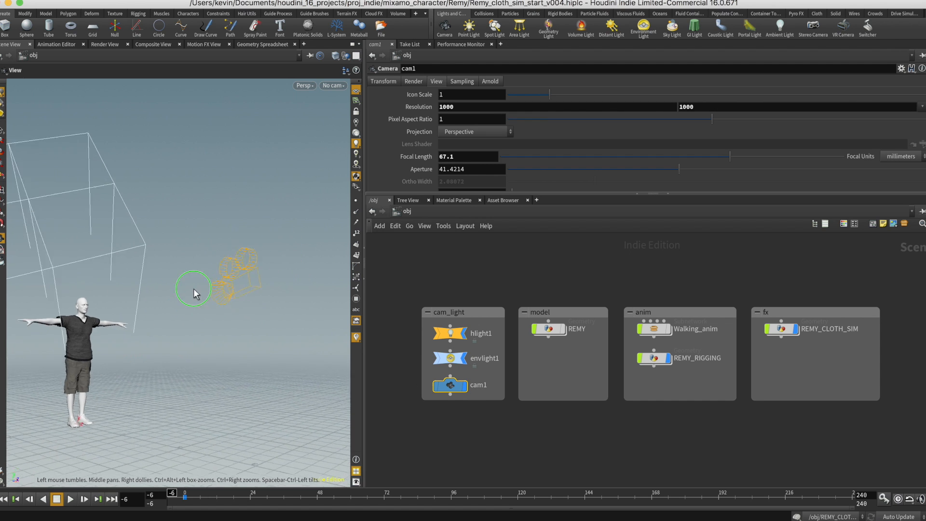
pyautogui.click(331, 85)
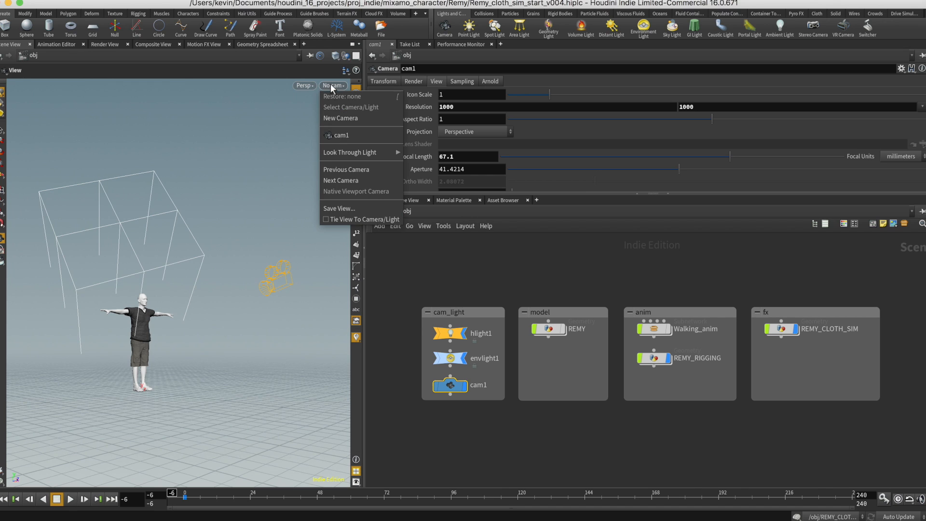
pyautogui.click(347, 128)
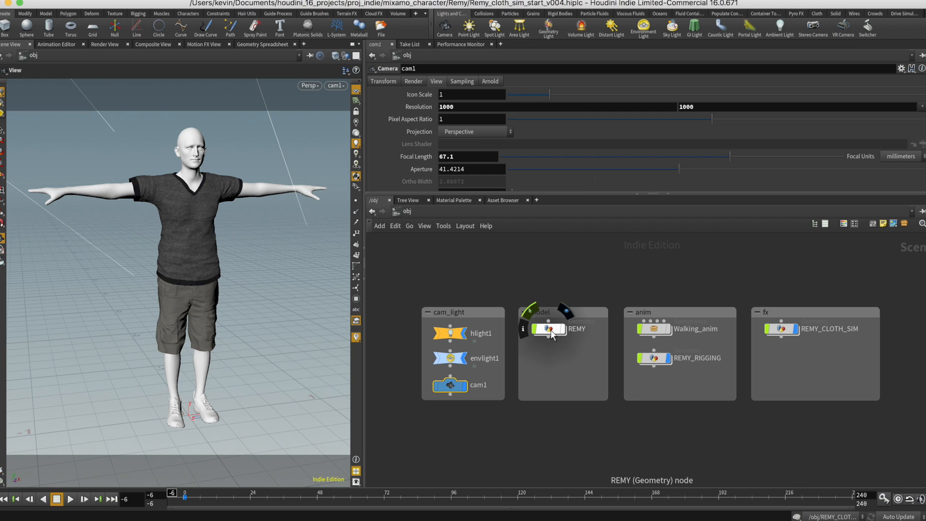
# - Hide REMY_RIGGING and REMY_CLOTH_SIM, and display the REMY geometry in the model group instead
pyautogui.click(560, 313)
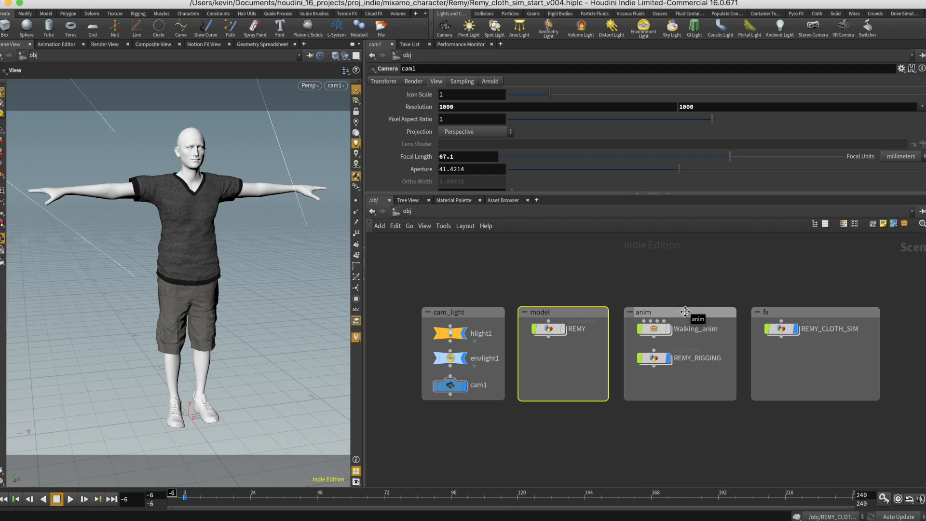
pyautogui.click(669, 357)
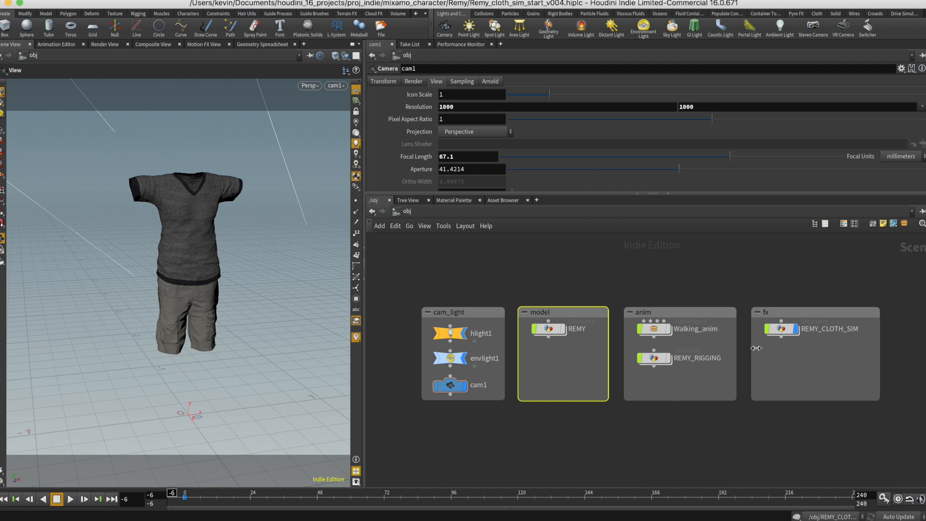
pyautogui.click(794, 328)
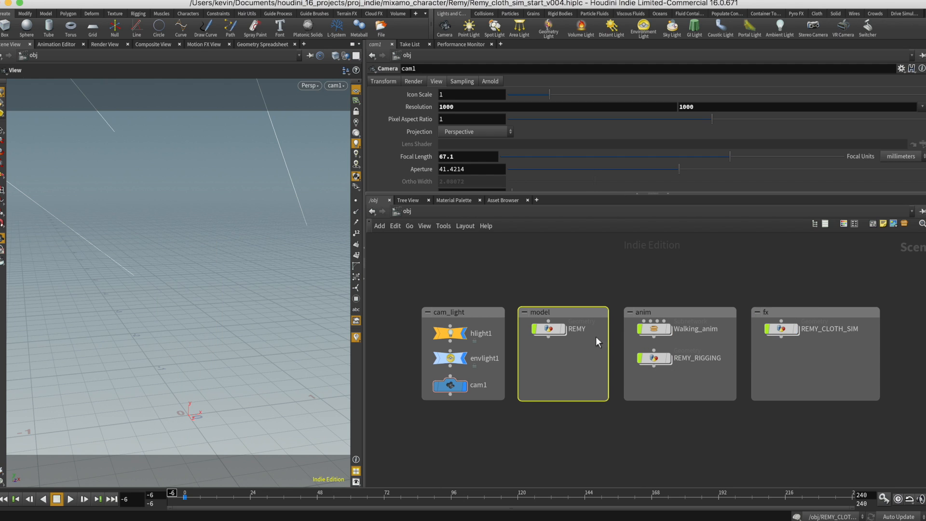
pyautogui.click(564, 330)
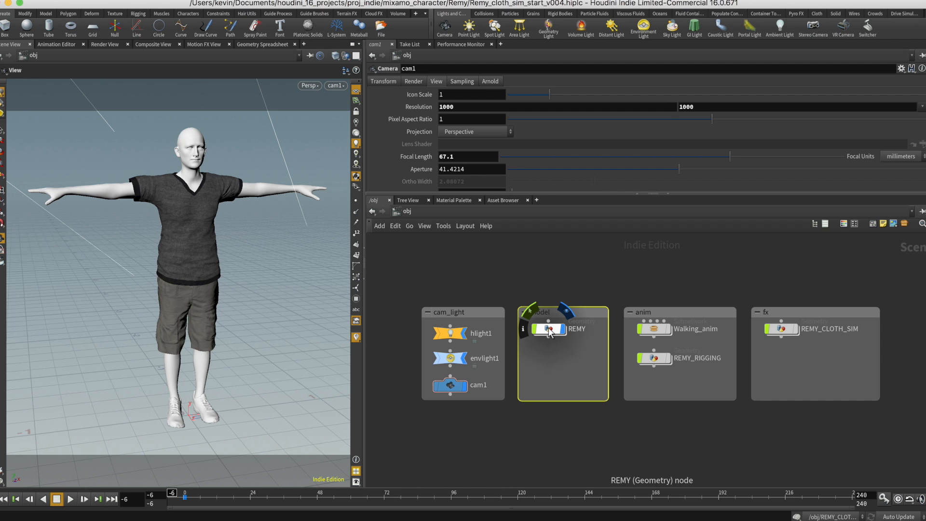
# - Examine the network inside REMY, including its file, material, merge and output null nodes, and return to the object level
pyautogui.doubleClick(549, 328)
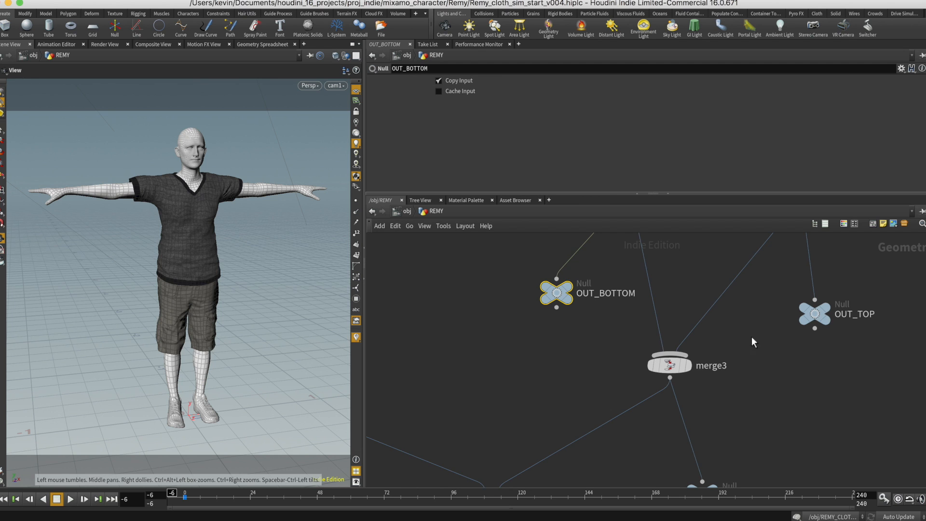
pyautogui.press('h')
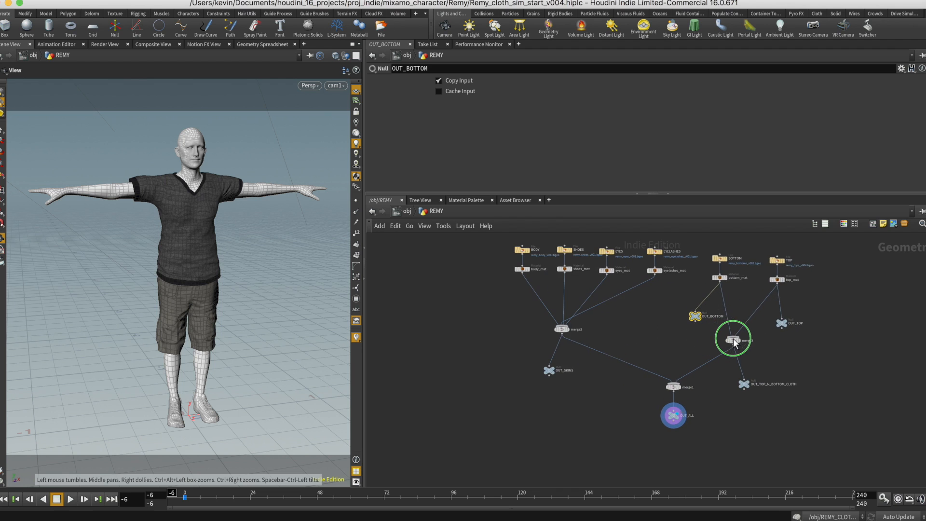
pyautogui.moveTo(664, 330); pyautogui.dragTo(659, 353, button='middle')
pyautogui.scroll(4, 642, 350)
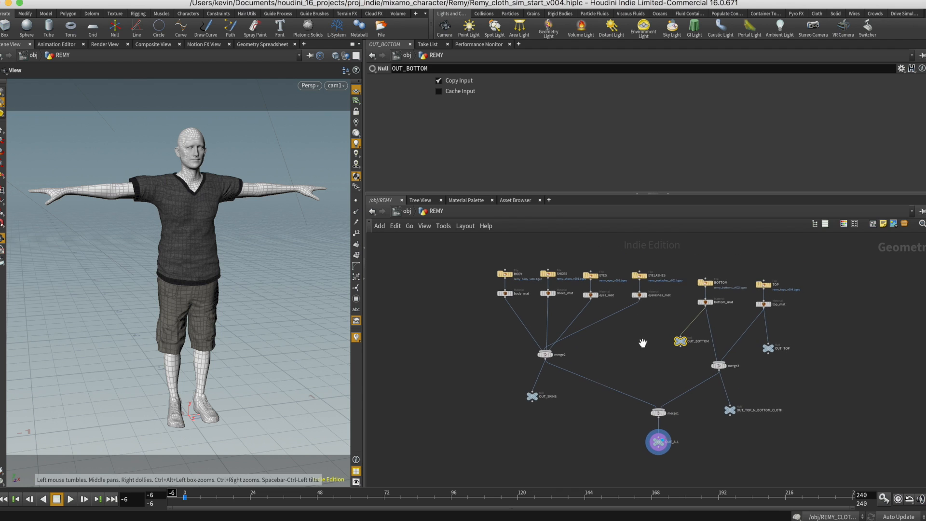
pyautogui.scroll(2, 626, 347)
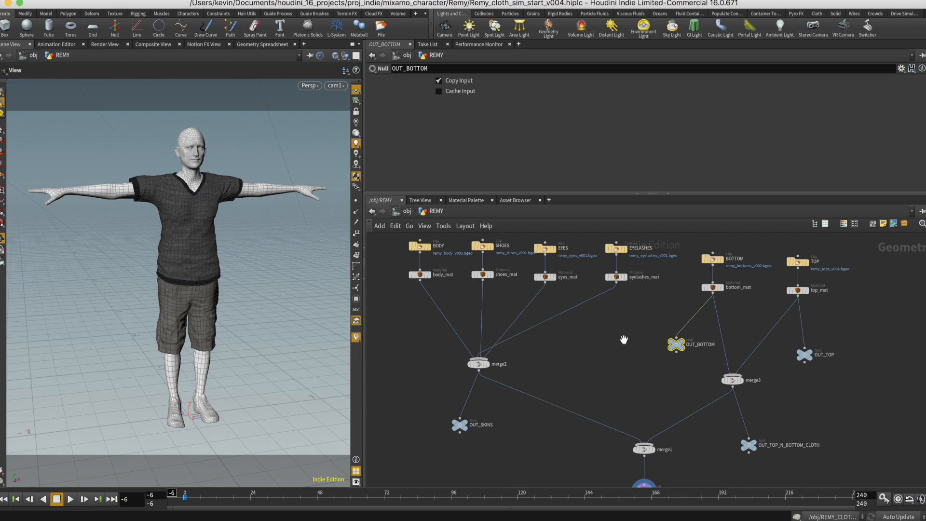
pyautogui.moveTo(623, 339)
pyautogui.mouseDown(button='middle')
pyautogui.moveTo(628, 359)
pyautogui.moveTo(612, 339)
pyautogui.mouseUp(button='middle')
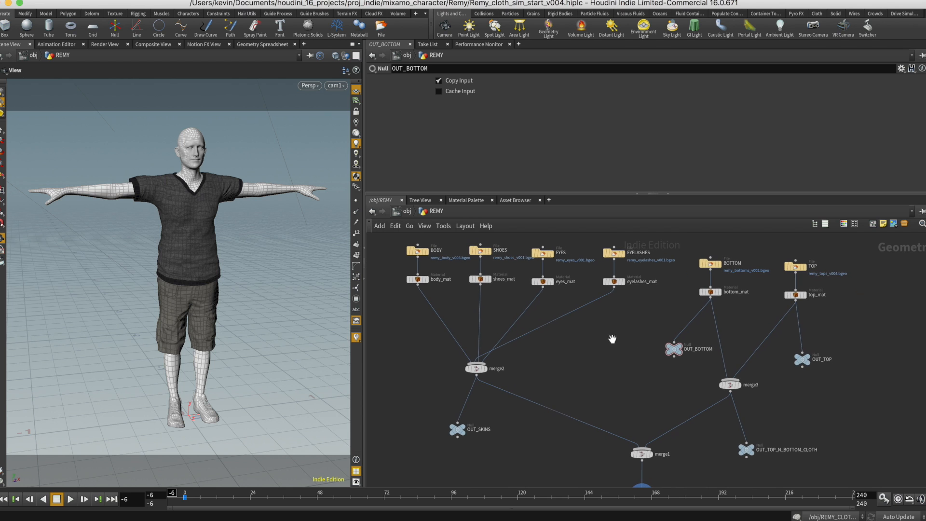
pyautogui.click(404, 211)
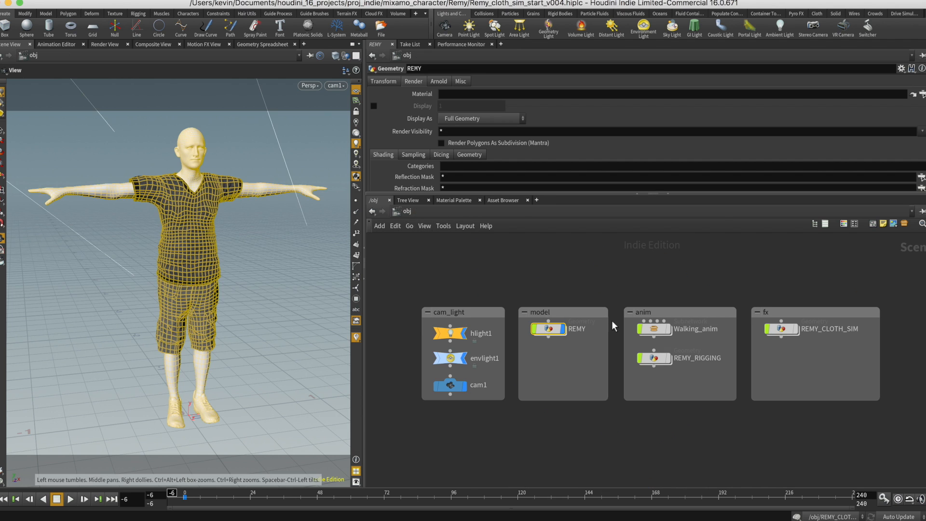
# - Hide REMY, display Walking_anim and scrub the timeline to review the skeleton's animation
pyautogui.click(562, 328)
pyautogui.click(669, 329)
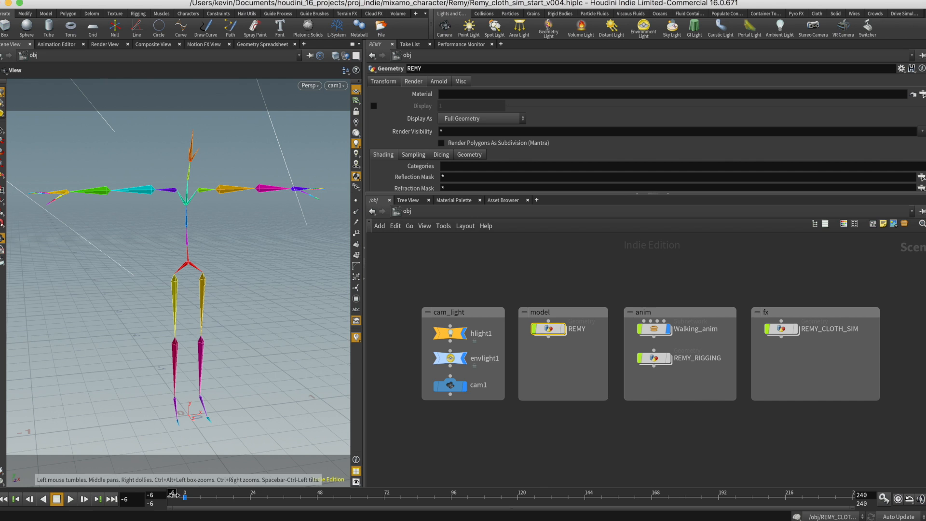
pyautogui.moveTo(173, 493)
pyautogui.mouseDown()
pyautogui.moveTo(440, 502)
pyautogui.moveTo(505, 516)
pyautogui.moveTo(542, 506)
pyautogui.moveTo(854, 499)
pyautogui.moveTo(213, 518)
pyautogui.moveTo(144, 511)
pyautogui.moveTo(147, 483)
pyautogui.mouseUp()
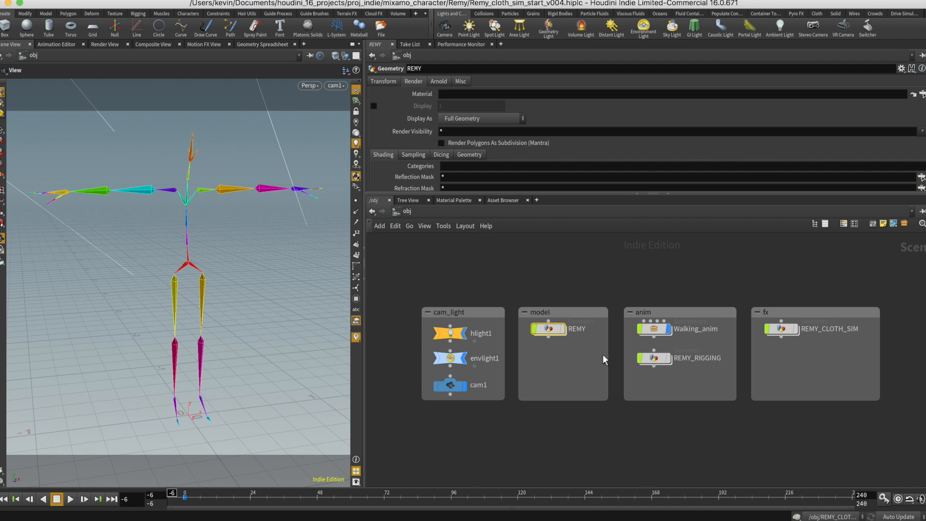
# - Hide Walking_anim, display REMY_RIGGING and scrub the timeline to review the rigged body's motion
pyautogui.moveTo(647, 319)
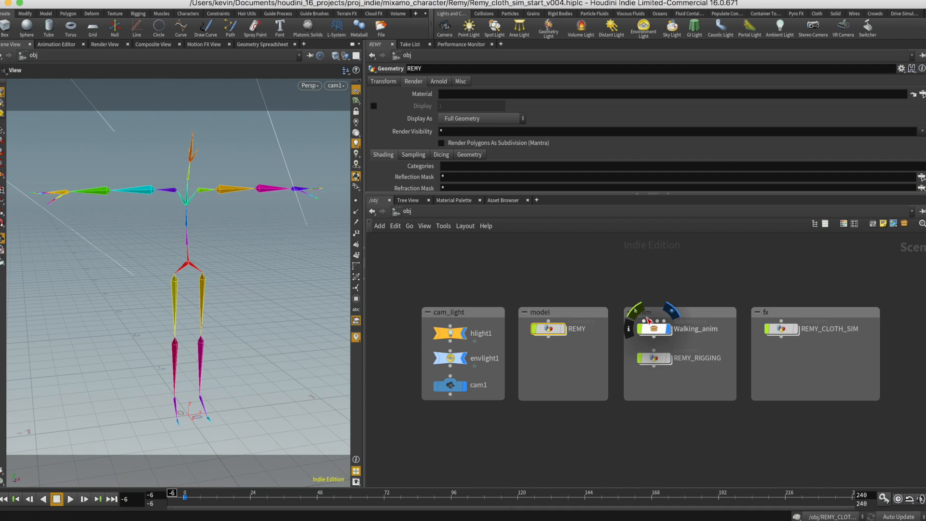
pyautogui.click(671, 328)
pyautogui.moveTo(670, 363)
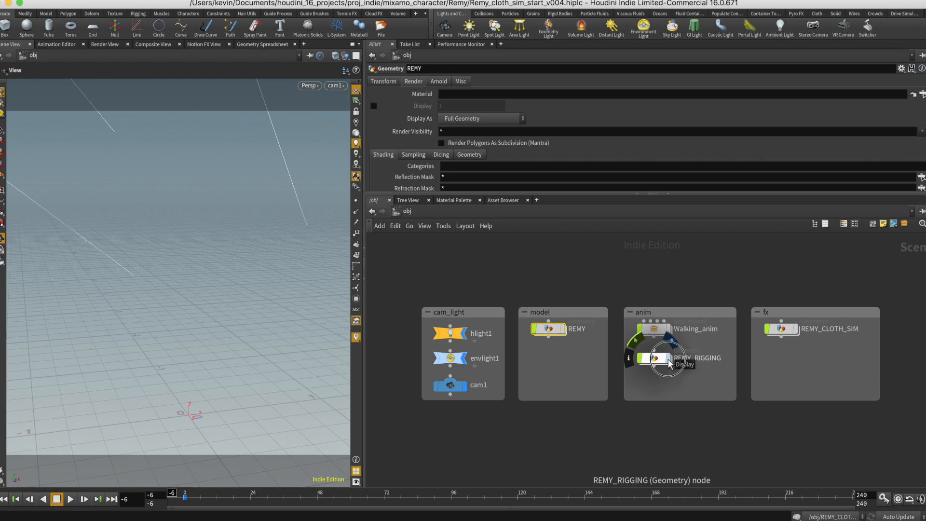
pyautogui.click(669, 359)
pyautogui.moveTo(168, 494); pyautogui.dragTo(150, 501)
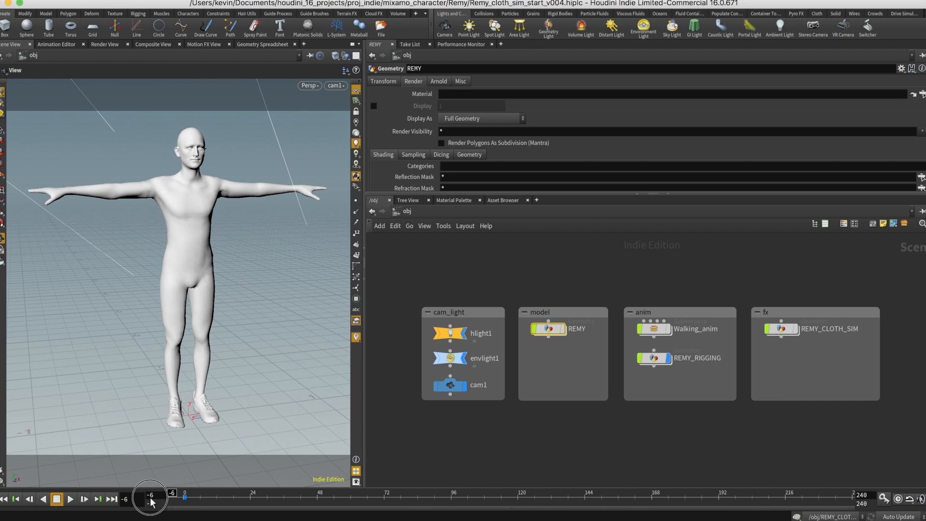
# - Hide REMY_RIGGING and display REMY_CLOTH_SIM in the fx group
pyautogui.click(669, 360)
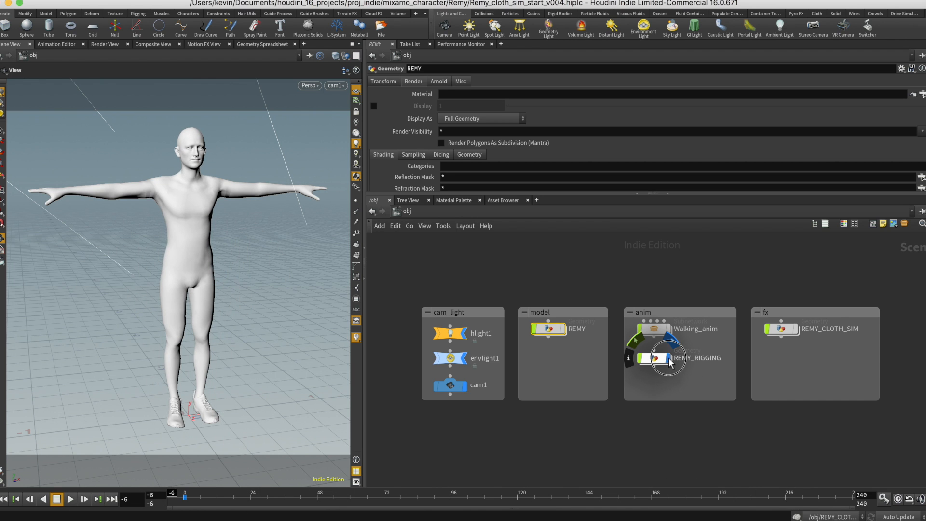
pyautogui.click(796, 331)
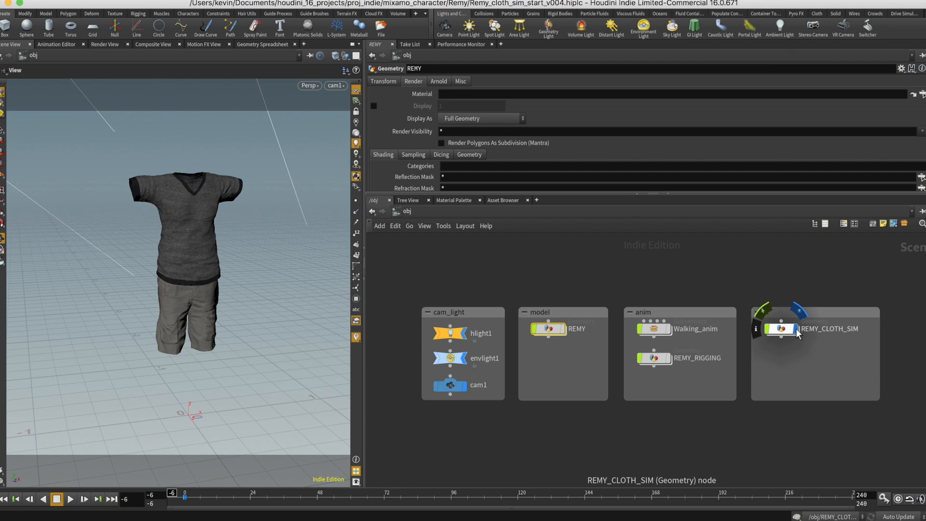
pyautogui.click(780, 313)
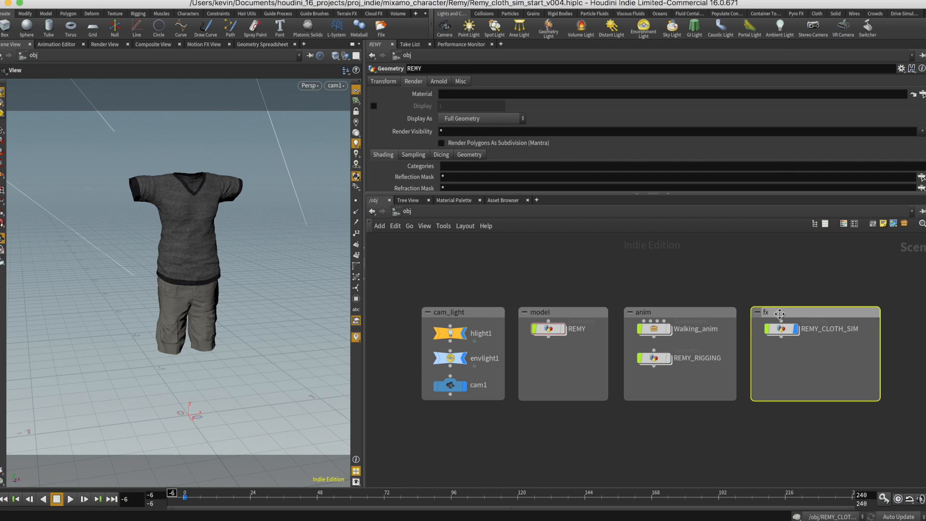
# - Open the REMY_CLOTH_SIM network and display the top, bottom, merge1 and dopnet_cloth_sim nodes in turn to compare them
pyautogui.doubleClick(778, 328)
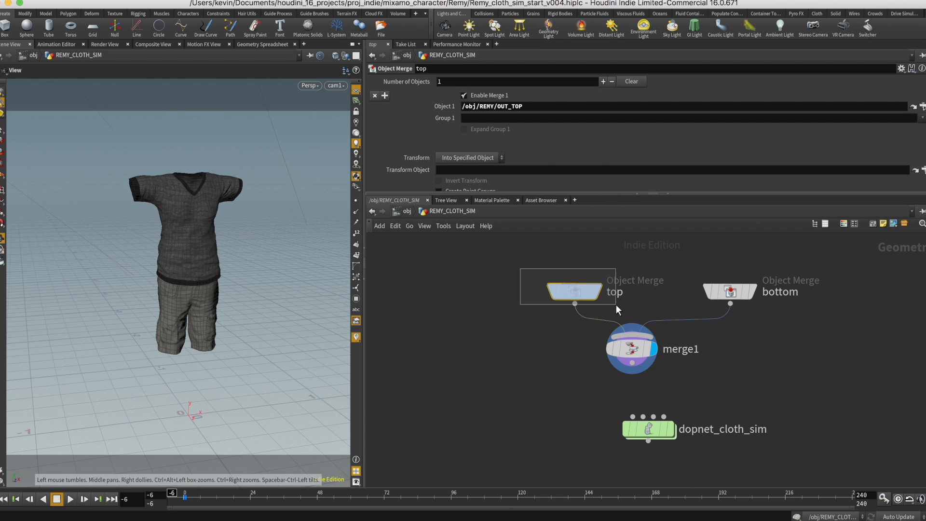
pyautogui.click(599, 292)
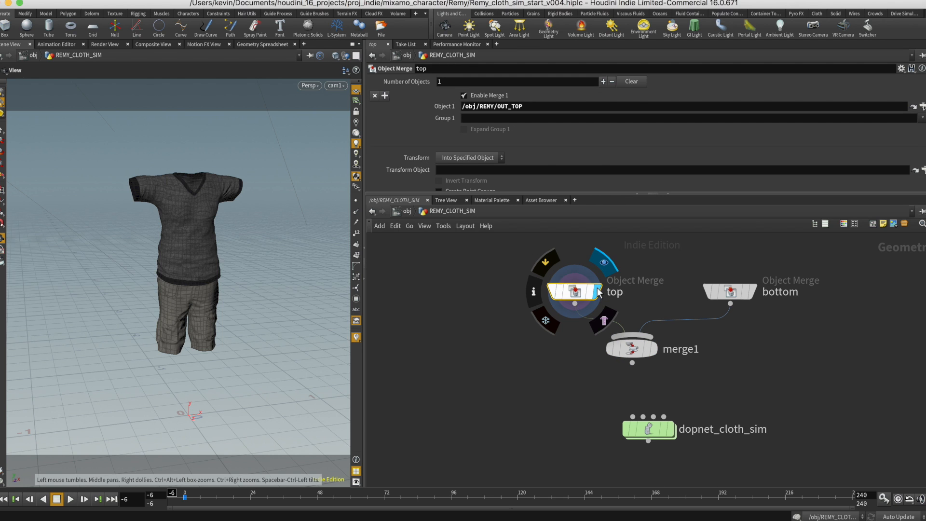
pyautogui.click(750, 291)
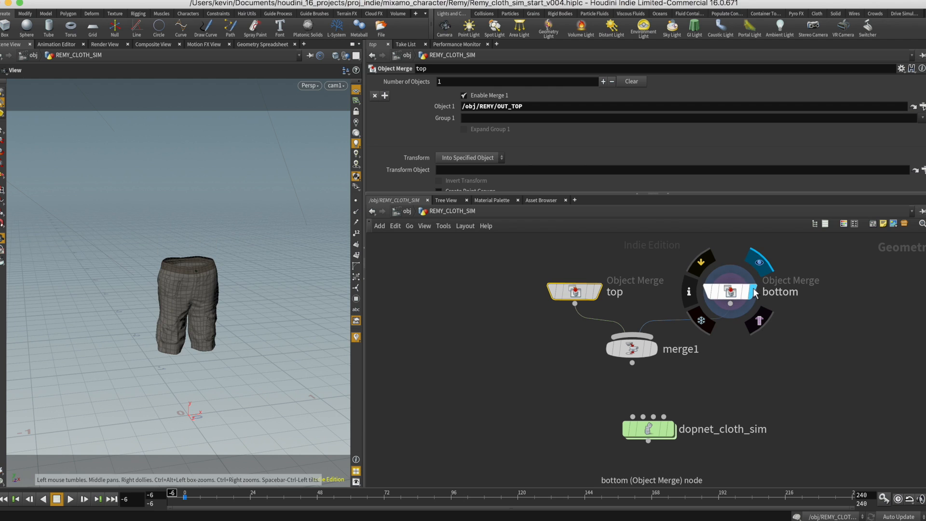
pyautogui.click(654, 348)
pyautogui.click(670, 429)
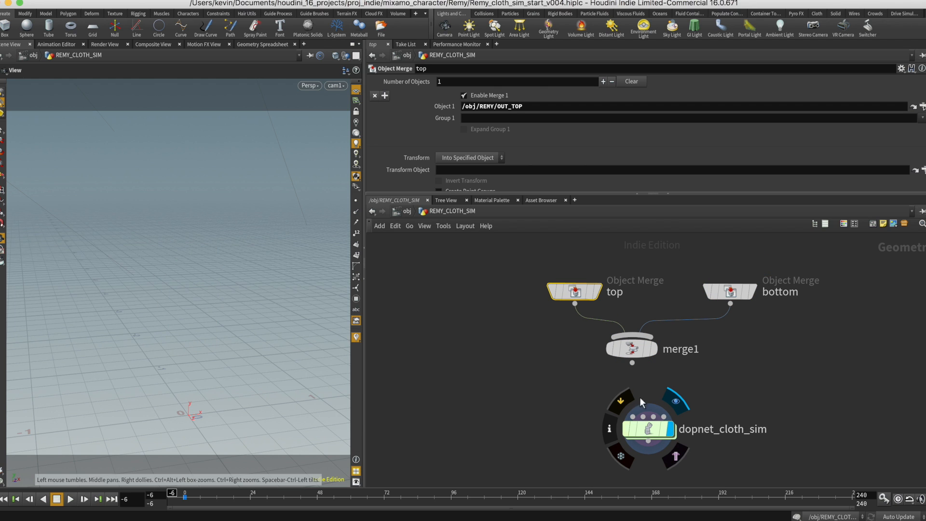
# - Look inside dopnet_cloth_sim, return to REMY_CLOTH_SIM and set the display back to merge1
pyautogui.doubleClick(660, 428)
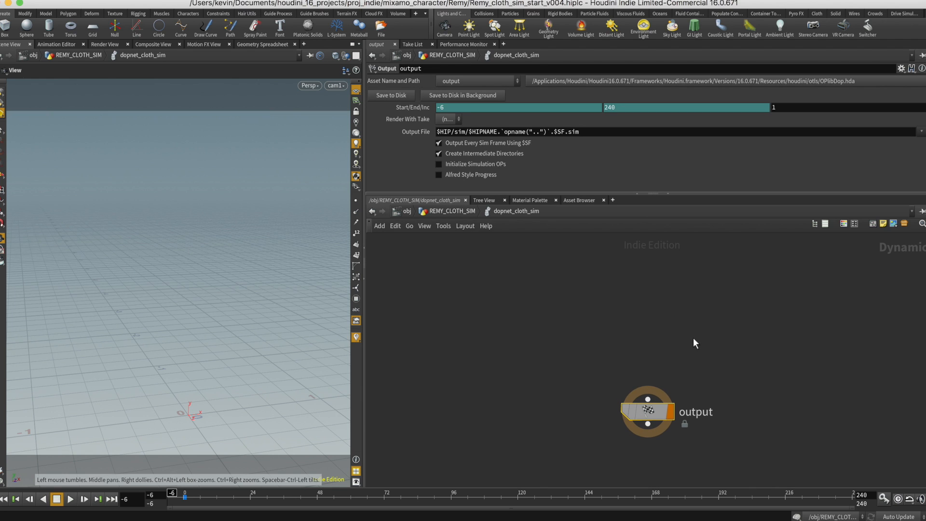
pyautogui.click(452, 211)
pyautogui.click(652, 349)
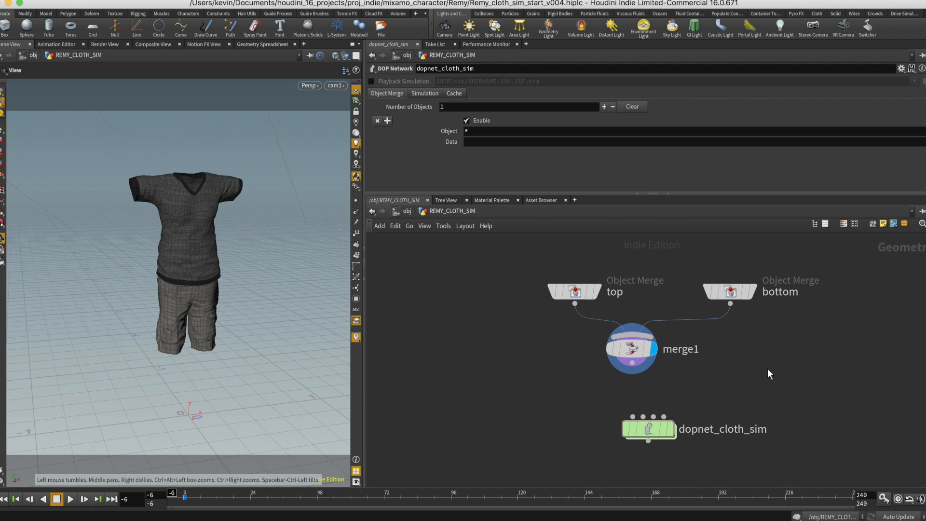
# - Enter the dopnet_cloth_sim network and add a Cloth Object node above the output node
pyautogui.moveTo(754, 377); pyautogui.dragTo(660, 358, button='middle')
pyautogui.moveTo(556, 412)
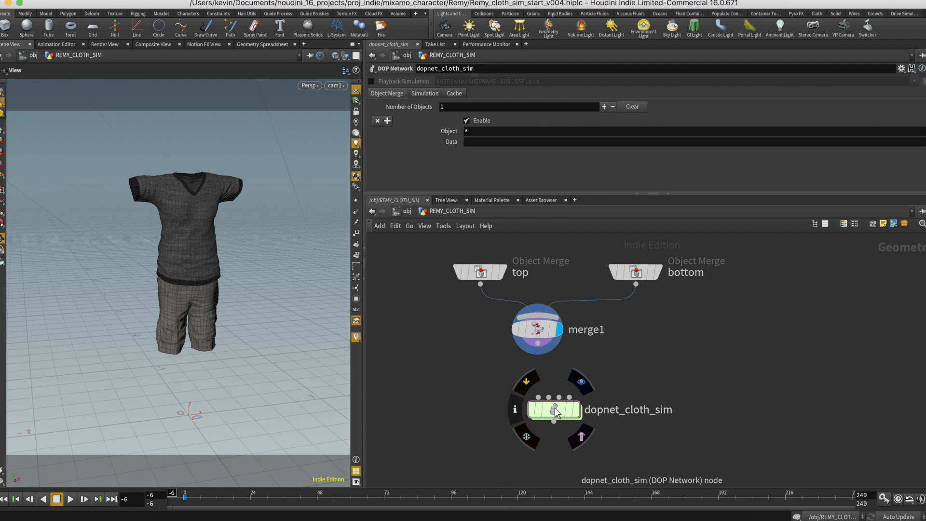
pyautogui.doubleClick(554, 410)
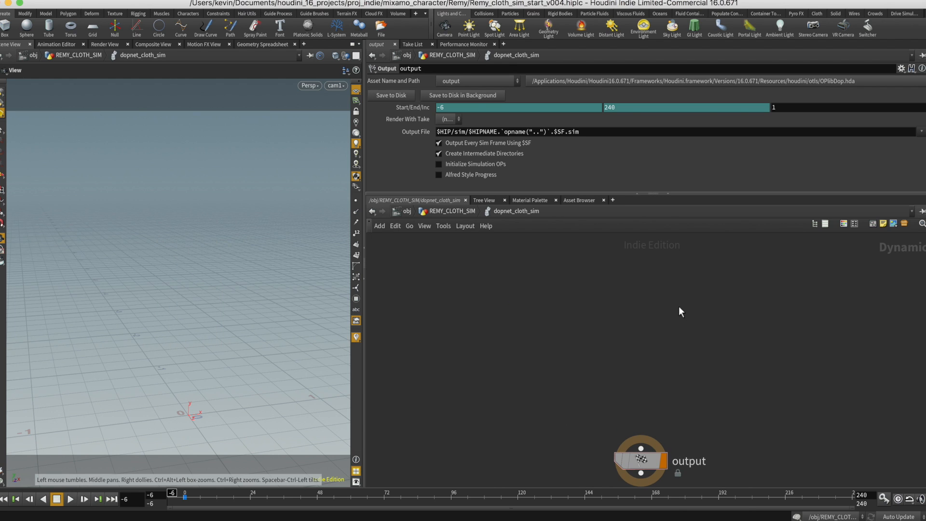
pyautogui.press('Tab')
pyautogui.write('cloth')
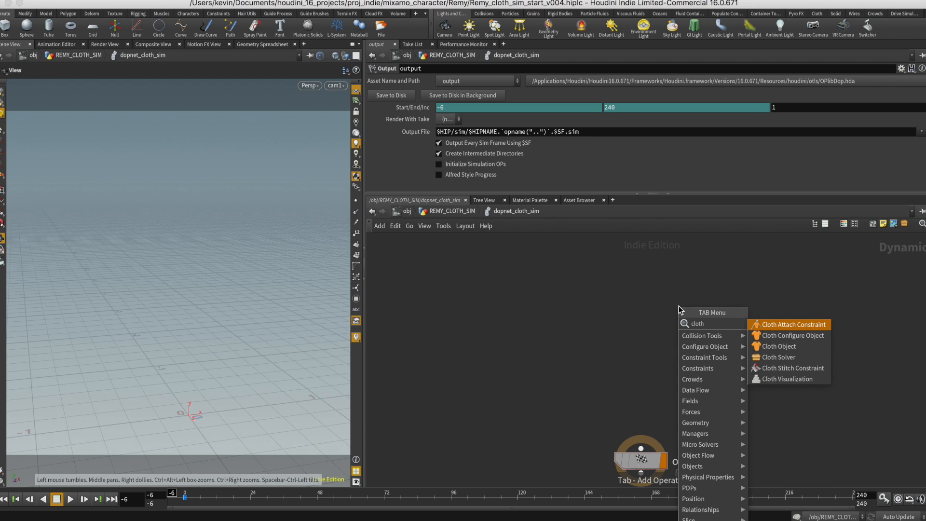
pyautogui.press('Down')
pyautogui.press('Down')
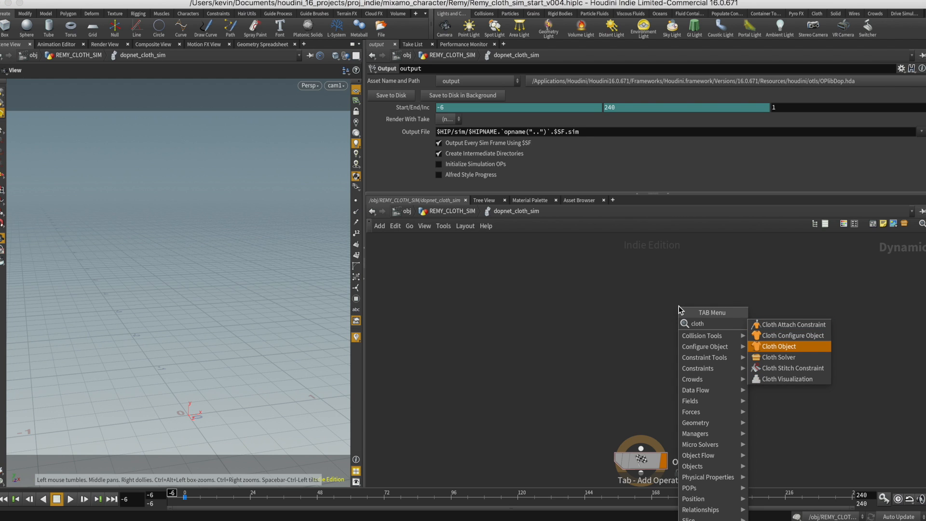
pyautogui.press('Return')
pyautogui.click(666, 295)
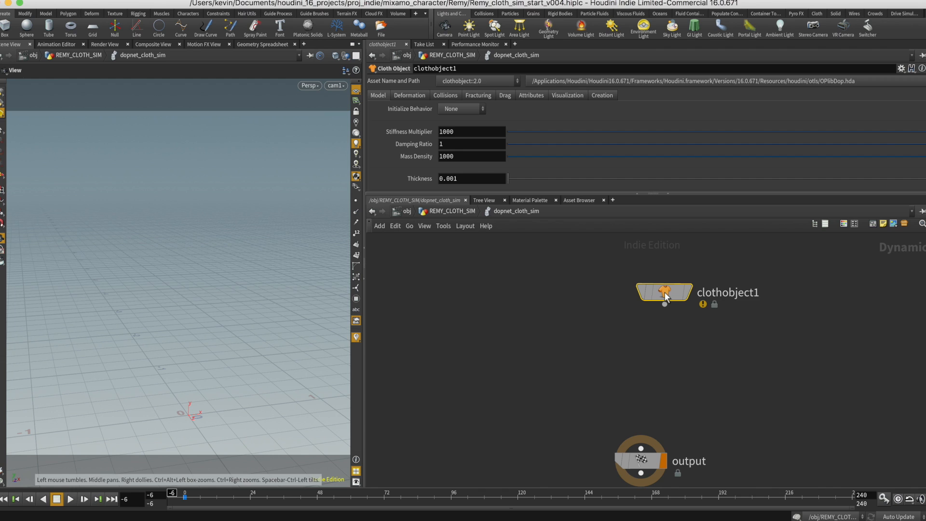
pyautogui.moveTo(665, 295); pyautogui.dragTo(641, 307)
# - Add a second Cloth Object node beside the first one and space the two apart
pyautogui.press('Tab')
pyautogui.write('cloth')
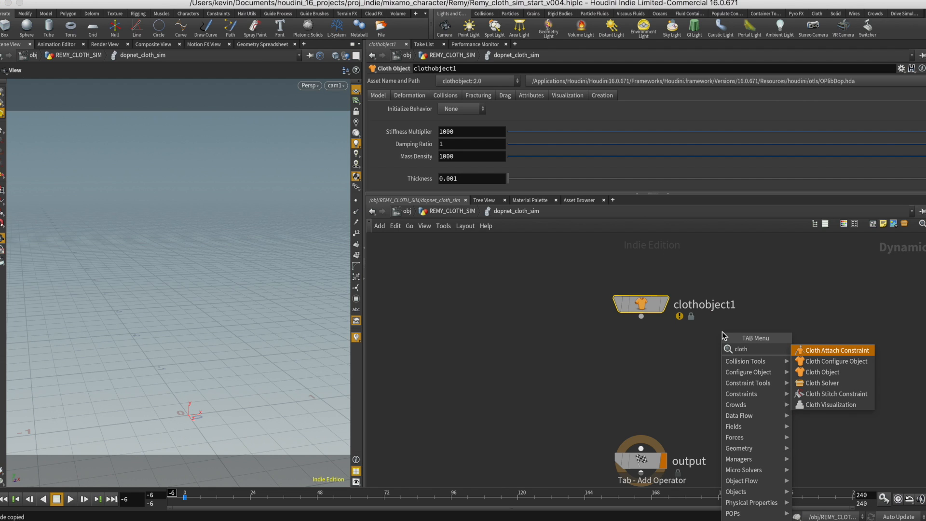
pyautogui.click(820, 372)
pyautogui.click(804, 311)
pyautogui.click(640, 309)
pyautogui.moveTo(640, 311); pyautogui.dragTo(617, 318)
# - Rename the first Cloth Object top and the second one bottom, keeping the two nodes close together
pyautogui.press('F2')
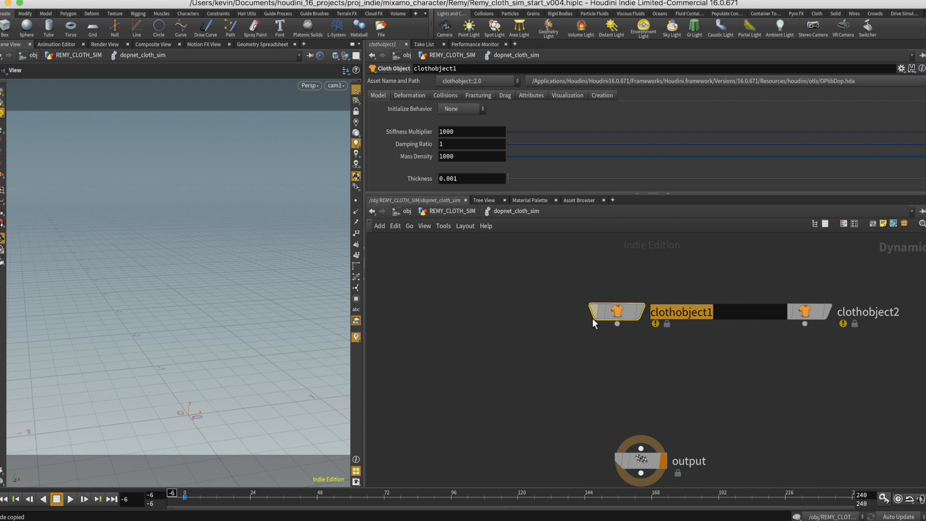
pyautogui.write('top')
pyautogui.press('Return')
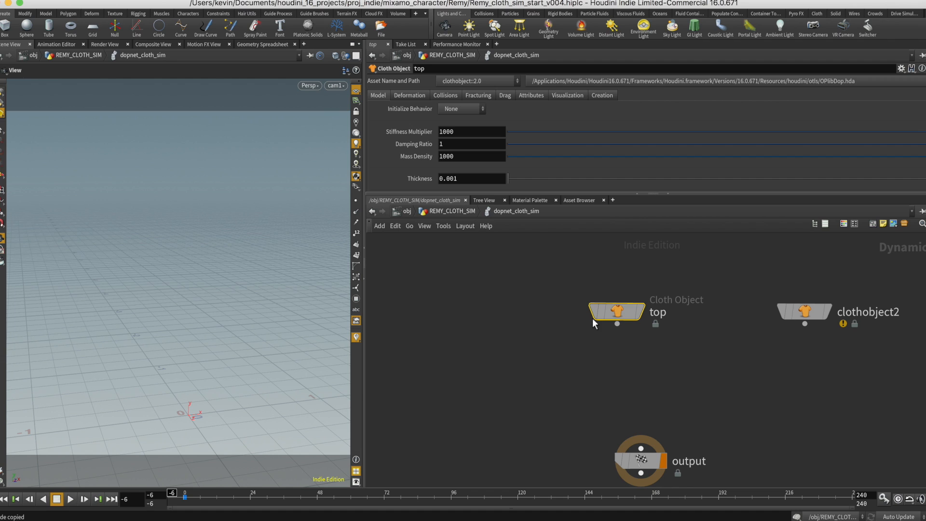
pyautogui.moveTo(804, 311); pyautogui.dragTo(727, 310)
pyautogui.press('F2')
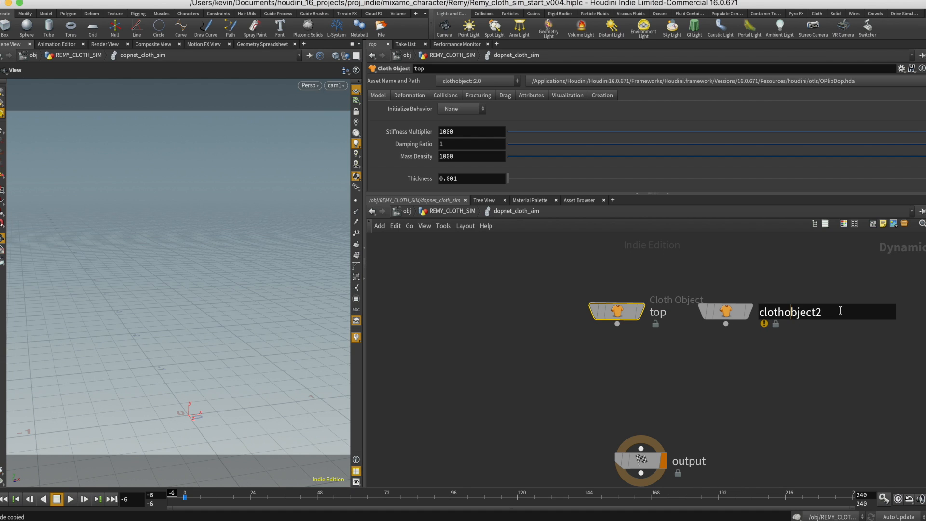
pyautogui.write('bottom')
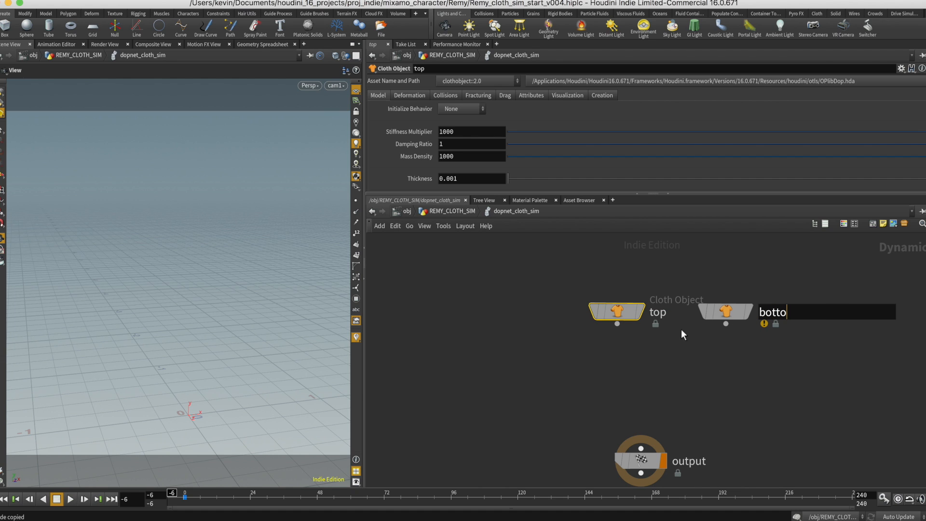
pyautogui.press('Return')
# - Add a Merge node below the two Cloth Objects and wire top and bottom into it
pyautogui.click(660, 363)
pyautogui.press('Tab')
pyautogui.write('merge')
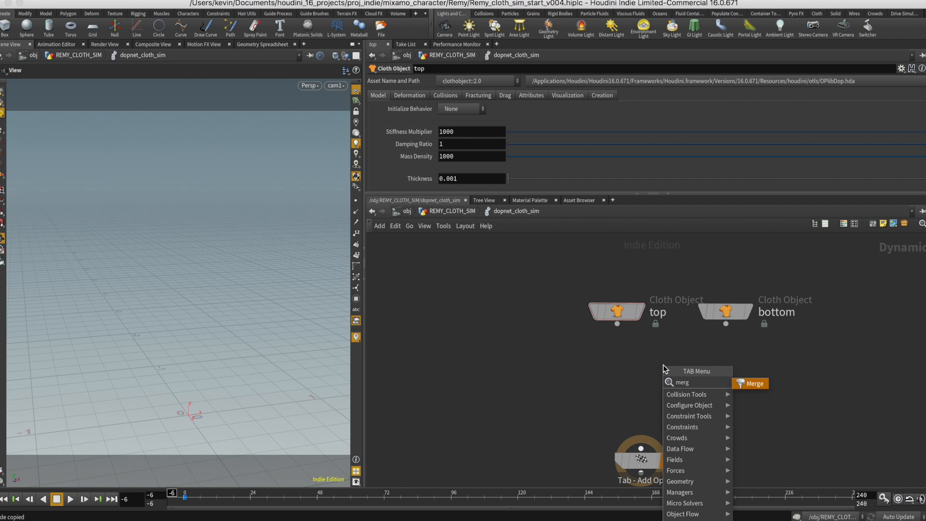
pyautogui.press('Return')
pyautogui.click(663, 365)
pyautogui.moveTo(617, 324); pyautogui.dragTo(663, 352)
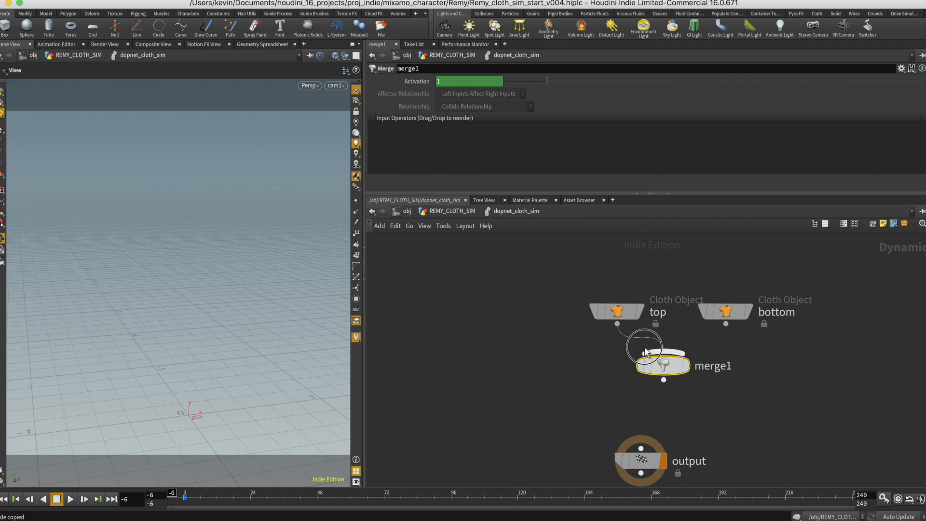
pyautogui.moveTo(725, 323); pyautogui.dragTo(663, 351)
# - Move the top, bottom and merge1 nodes together up and to the right to make room beside them
pyautogui.moveTo(580, 289); pyautogui.dragTo(762, 342)
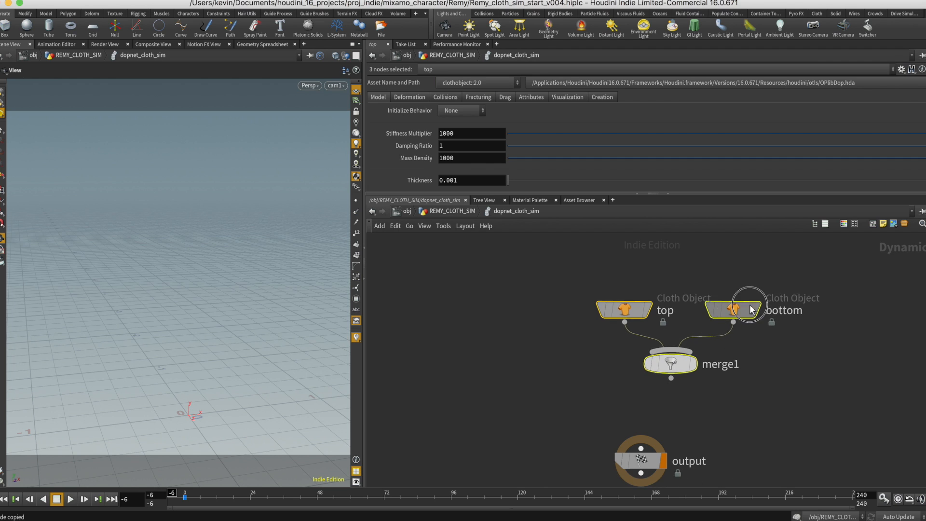
pyautogui.moveTo(726, 311); pyautogui.dragTo(768, 252)
pyautogui.click(614, 366)
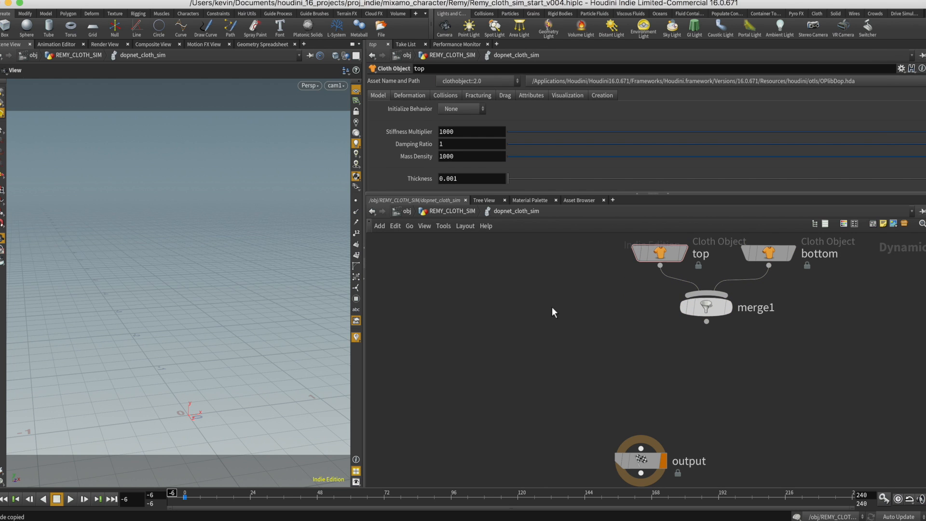
# - Add a Static Object node to the left of the cloth nodes and rename it body_collider
pyautogui.press('Tab')
pyautogui.write('stati')
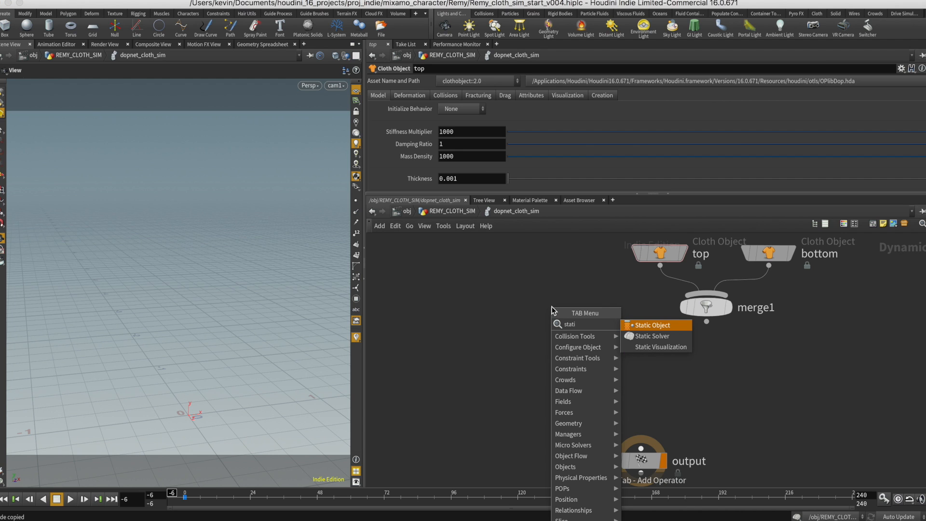
pyautogui.press('Return')
pyautogui.click(552, 308)
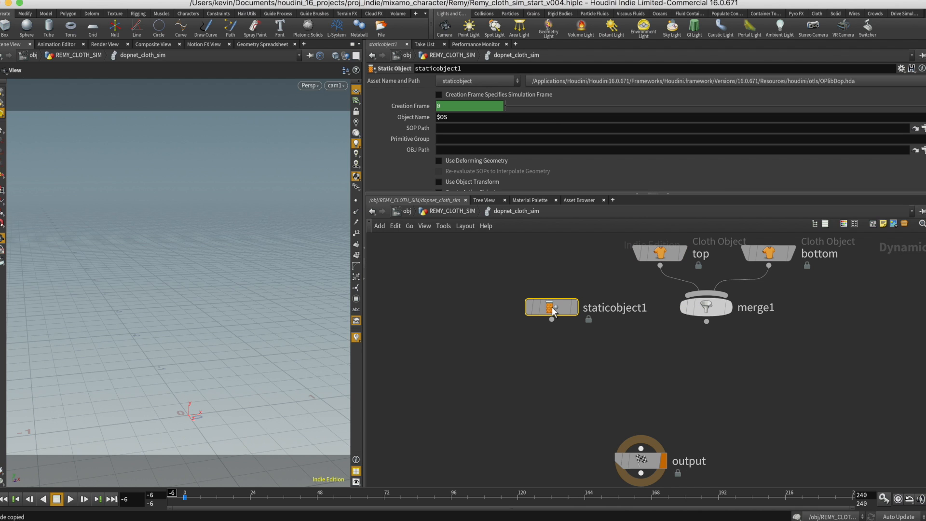
pyautogui.doubleClick(612, 307)
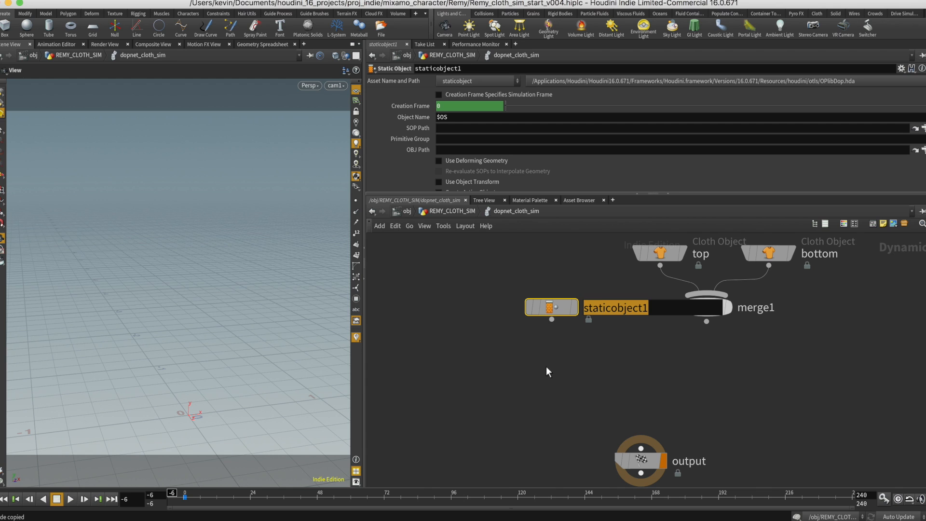
pyautogui.write('body_collider')
pyautogui.press('Return')
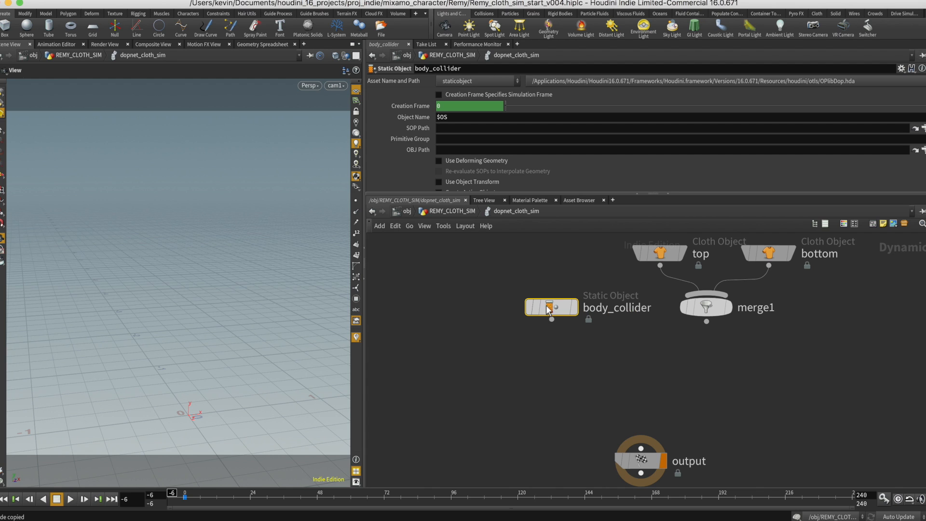
pyautogui.moveTo(547, 309); pyautogui.dragTo(482, 270)
# - Add a Static Solver node below body_collider and wire body_collider into its first input
pyautogui.press('Tab')
pyautogui.write('stati')
pyautogui.press('Down')
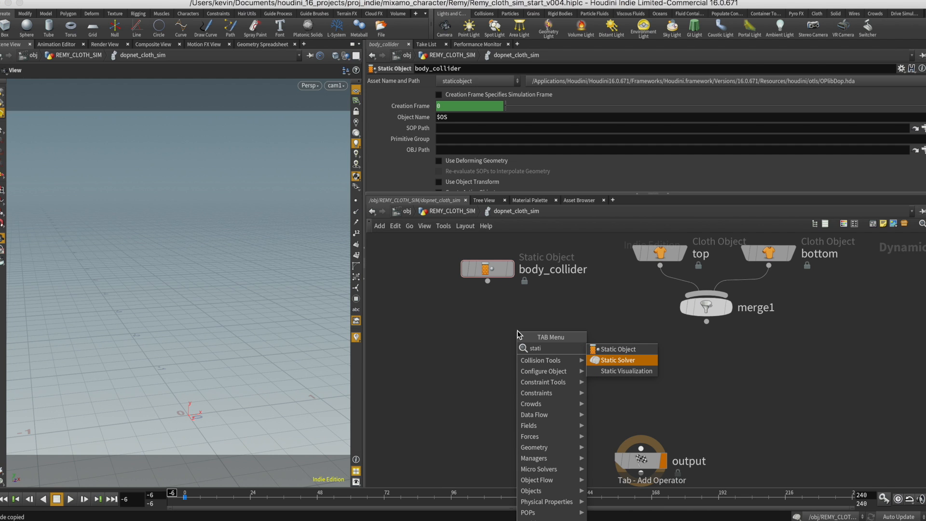
pyautogui.press('Return')
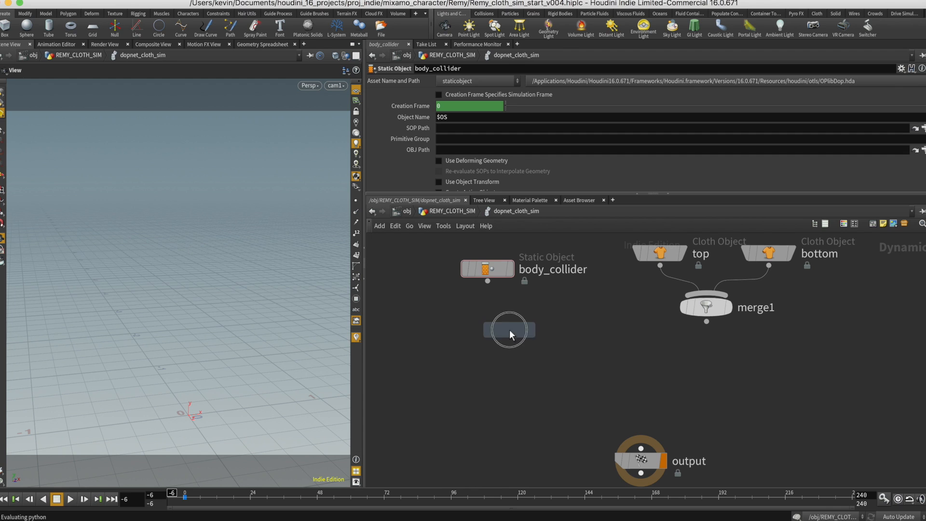
pyautogui.click(510, 329)
pyautogui.click(487, 280)
pyautogui.click(499, 317)
pyautogui.moveTo(509, 329); pyautogui.dragTo(523, 321)
# - Add another Merge node below the Static Solver and wire staticsolver1 into it
pyautogui.press('Tab')
pyautogui.write('merge')
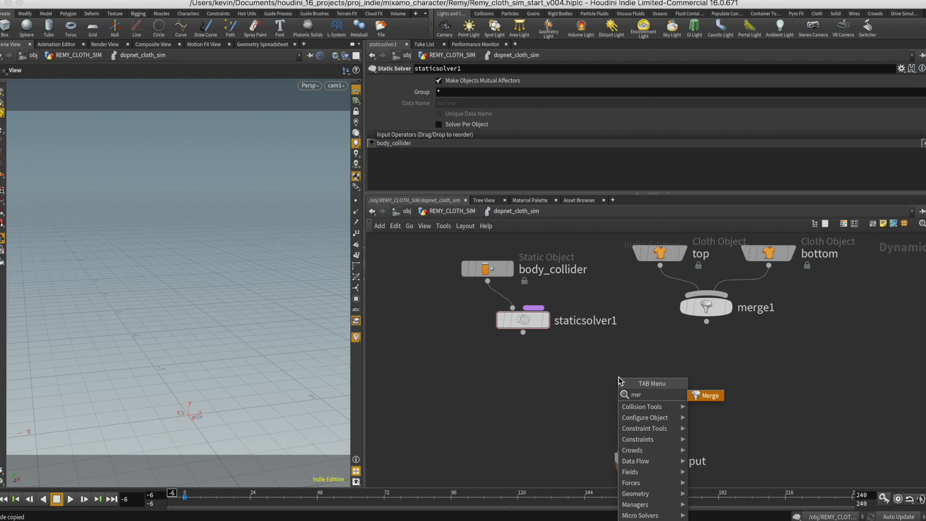
pyautogui.press('Return')
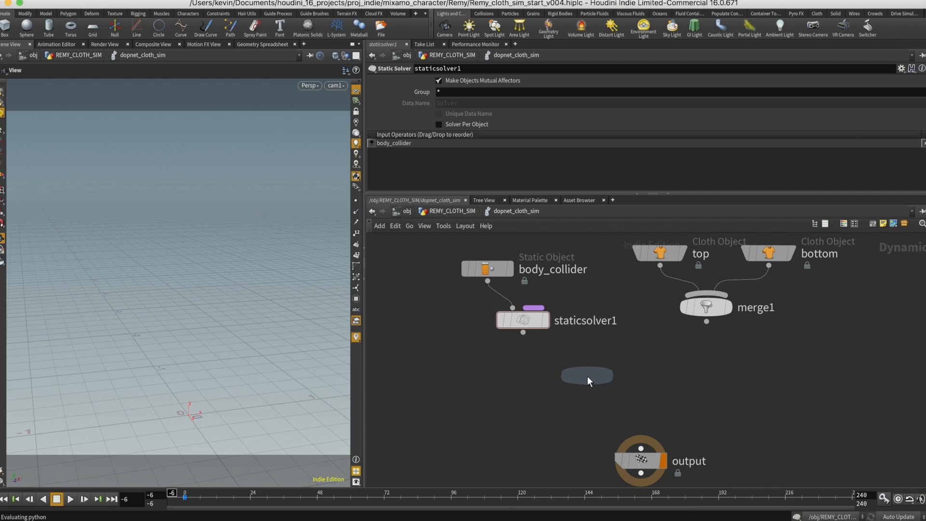
pyautogui.click(587, 377)
pyautogui.click(523, 332)
pyautogui.click(588, 365)
# - Add a Cloth Solver node below merge1, fed by merge1's output
pyautogui.press('Tab')
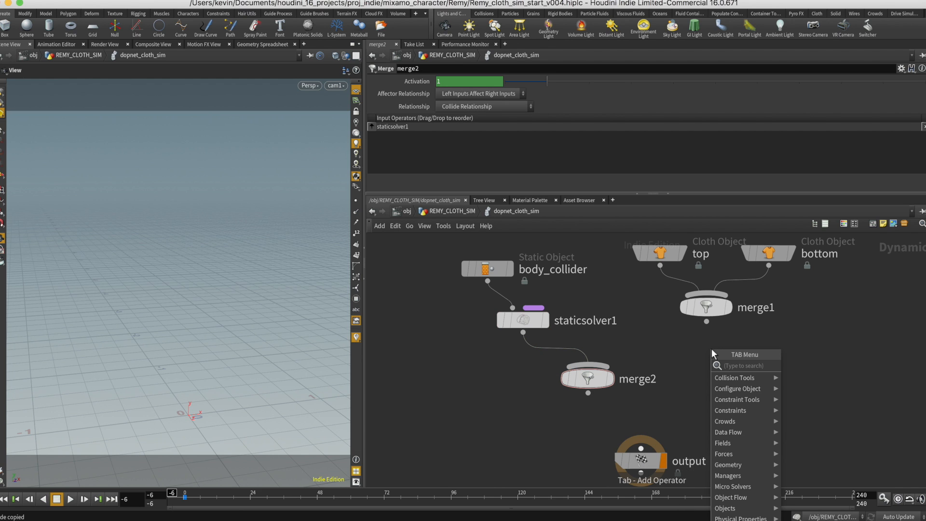
pyautogui.press('Escape')
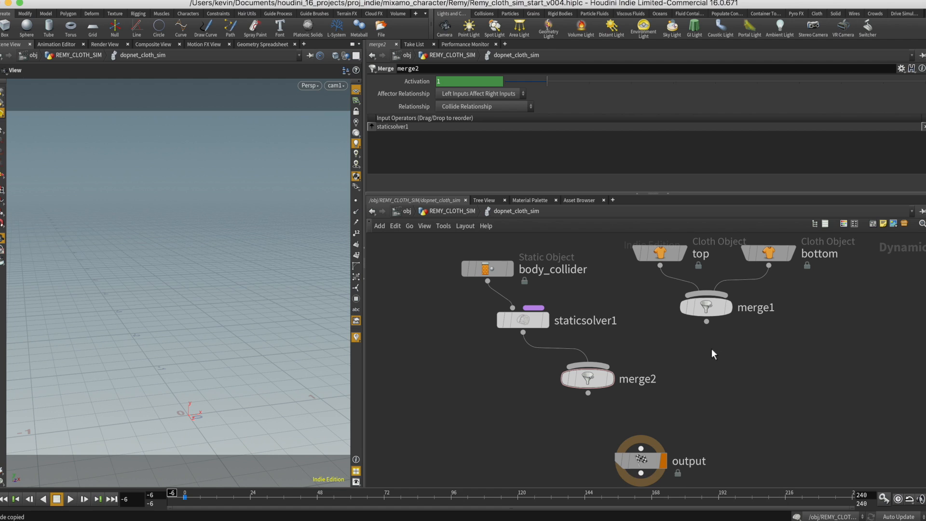
pyautogui.click(706, 322)
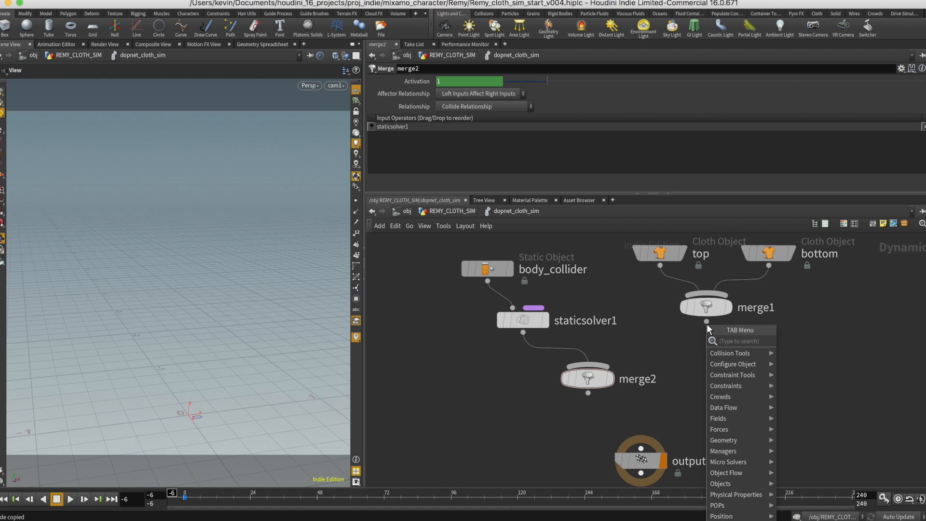
pyautogui.write('cloth')
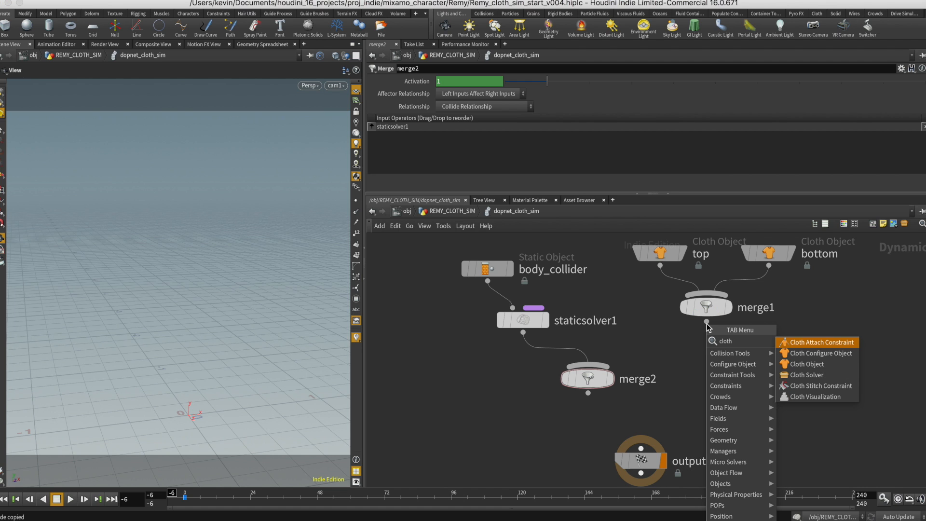
pyautogui.write(' solv')
pyautogui.press('Return')
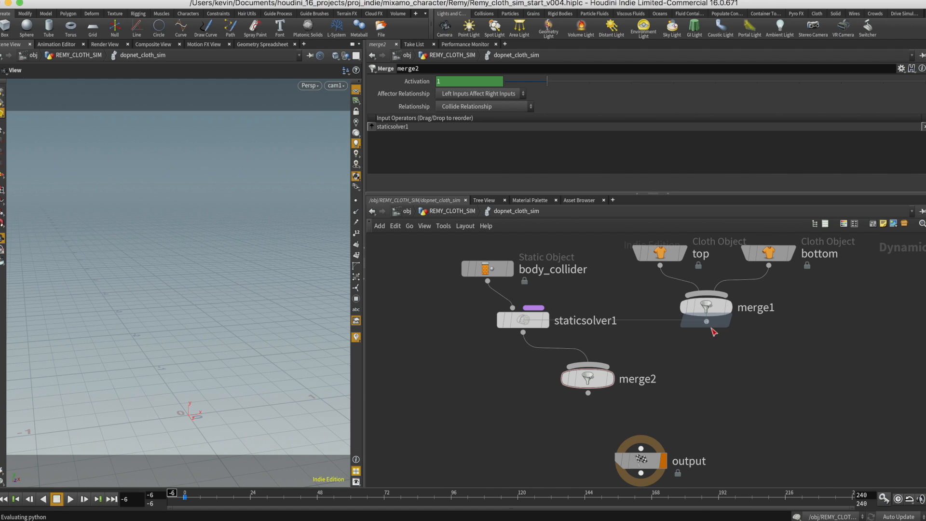
pyautogui.click(676, 347)
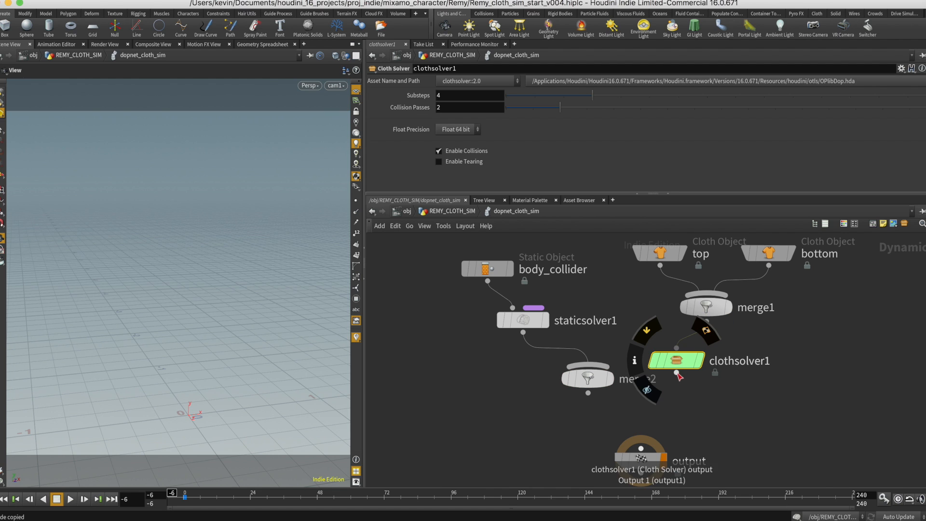
# - Wire clothsolver1 into merge2, and move merge2 and the output node further down
pyautogui.click(676, 373)
pyautogui.moveTo(600, 384); pyautogui.dragTo(602, 418)
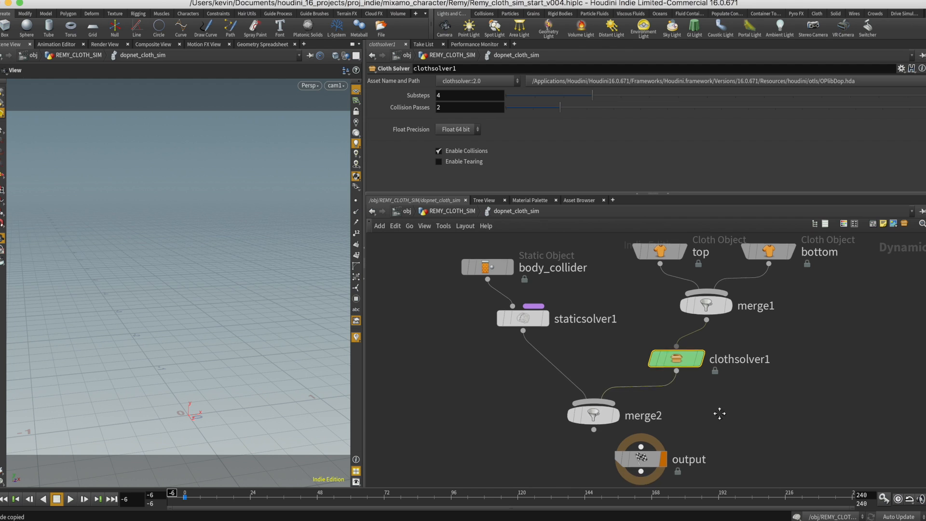
pyautogui.moveTo(635, 467); pyautogui.dragTo(641, 385, button='middle')
pyautogui.moveTo(641, 386); pyautogui.dragTo(626, 452)
pyautogui.scroll(-5, 728, 401)
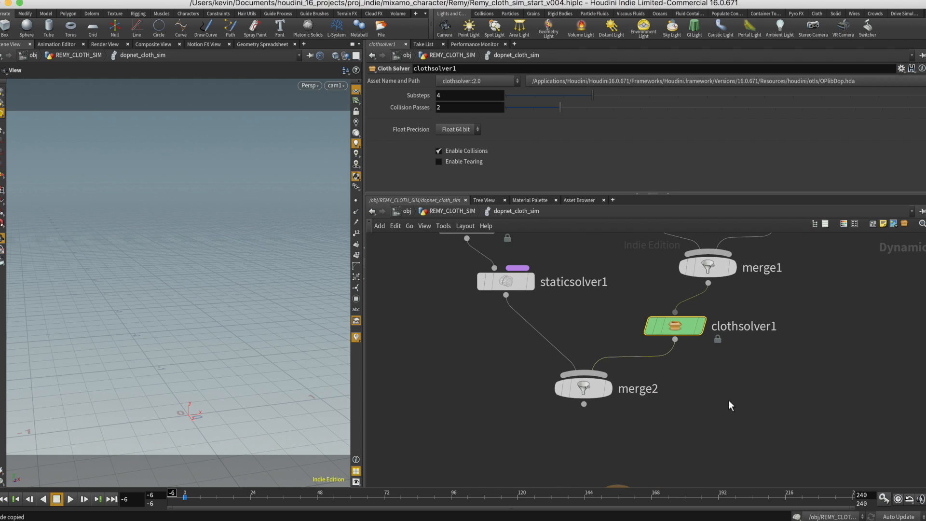
# - Add a Gravity Force node between merge2 and the output node
pyautogui.moveTo(726, 403); pyautogui.dragTo(699, 392, button='middle')
pyautogui.scroll(1, 675, 409)
pyautogui.scroll(-2, 666, 412)
pyautogui.scroll(-1, 669, 414)
pyautogui.moveTo(654, 418); pyautogui.dragTo(626, 403, button='middle')
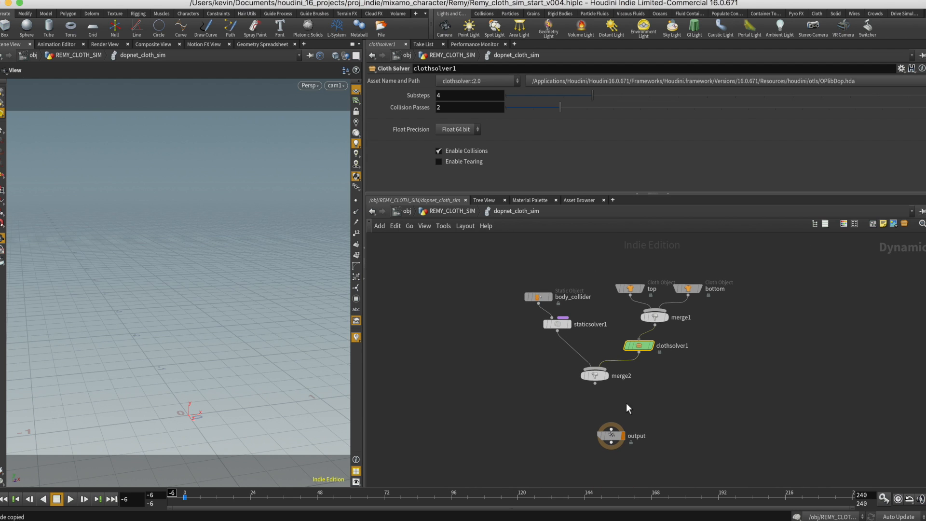
pyautogui.press('Tab')
pyautogui.write('t')
pyautogui.press('BackSpace')
pyautogui.write('gra')
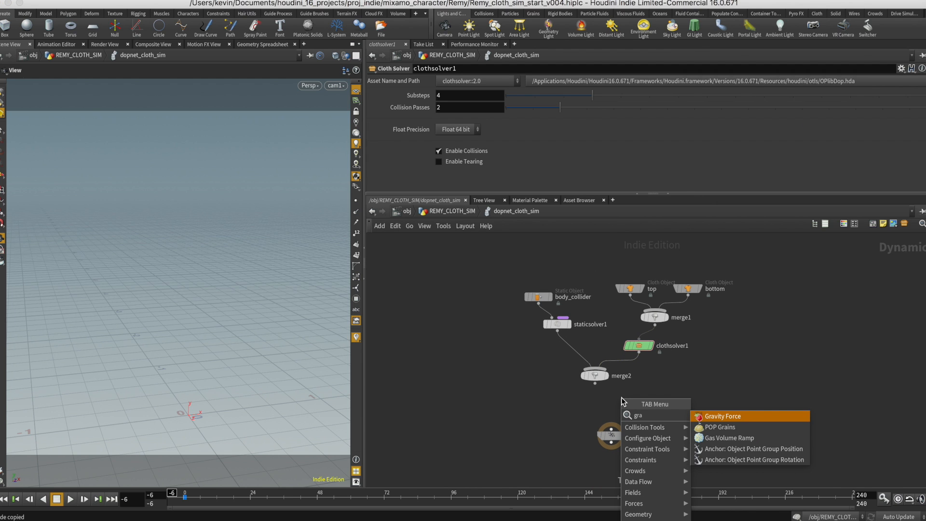
pyautogui.write('vi')
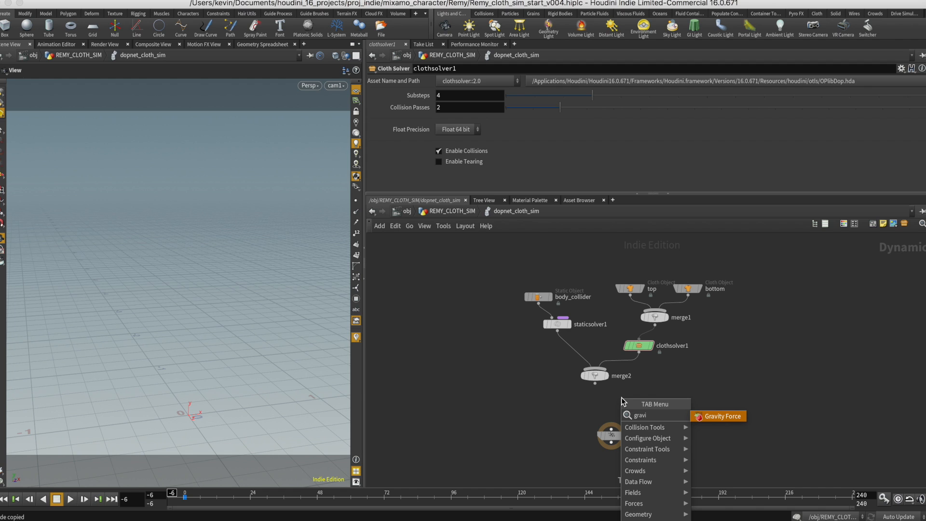
pyautogui.press('Return')
pyautogui.click(606, 418)
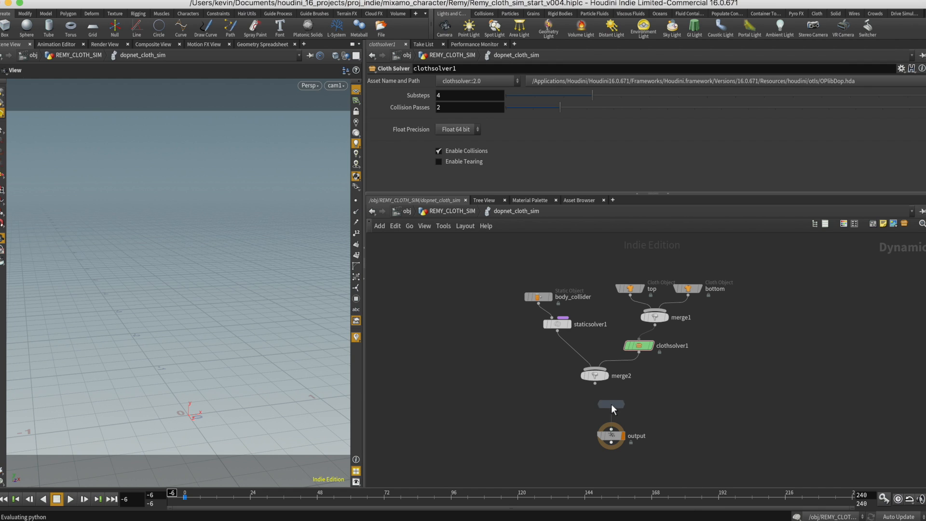
pyautogui.click(611, 410)
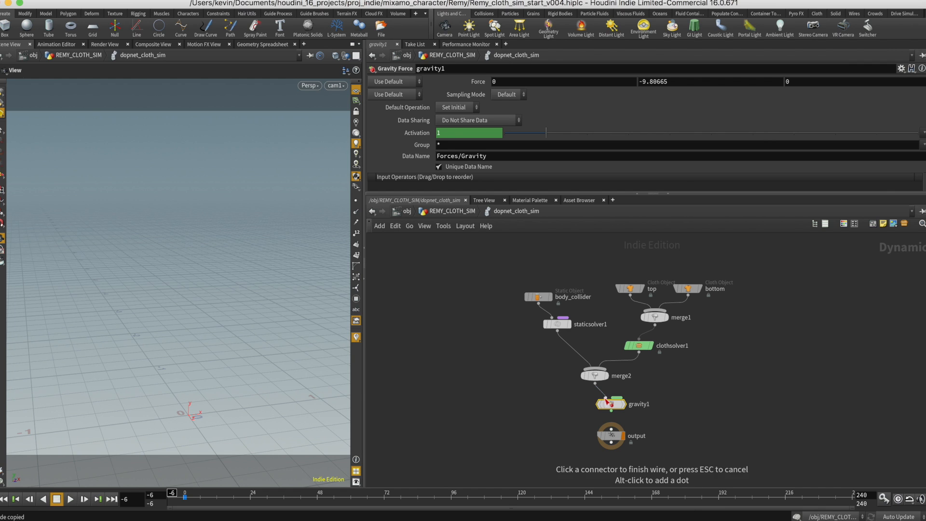
# - Wire merge2 into gravity1 and gravity1 into the output node
pyautogui.click(610, 431)
pyautogui.click(674, 406)
pyautogui.scroll(-3, 681, 383)
pyautogui.scroll(4, 678, 374)
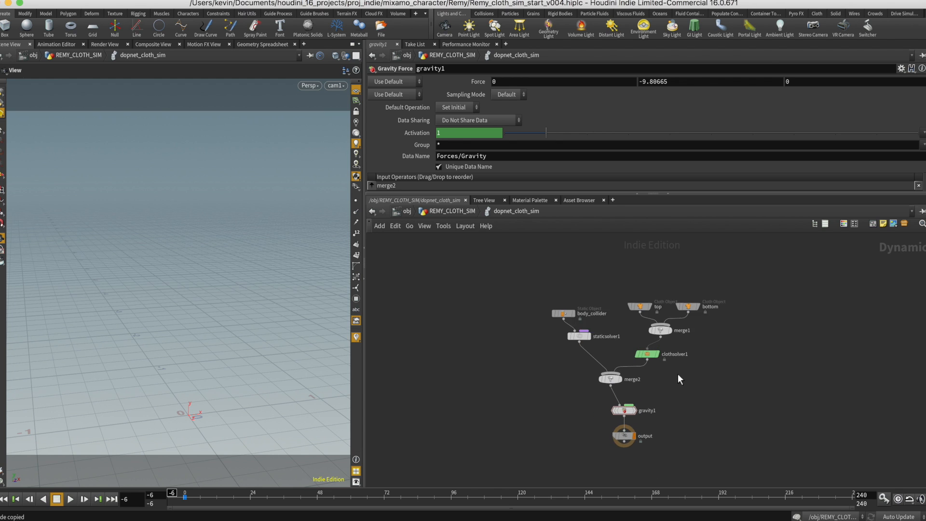
pyautogui.moveTo(678, 374); pyautogui.dragTo(695, 368, button='middle')
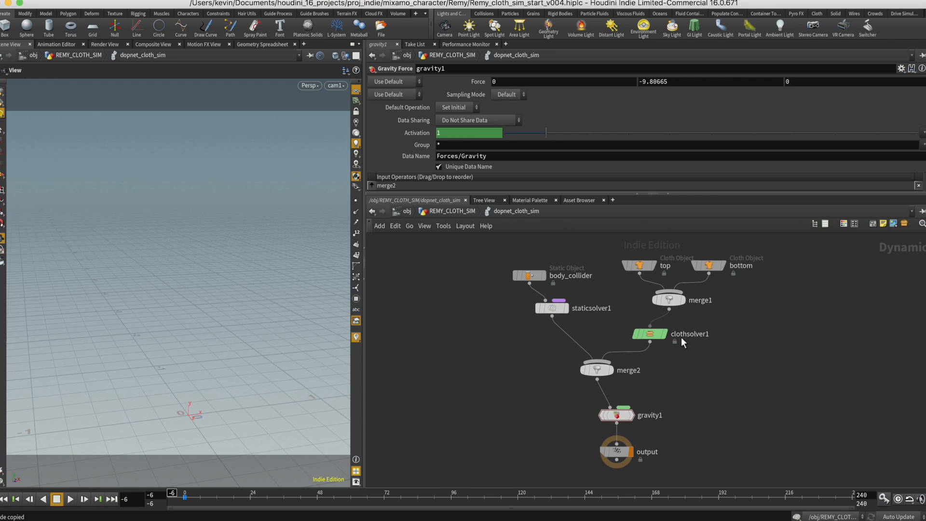
# - Set the Initial State of the top cloth object to the top Object Merge in REMY_CLOTH_SIM, as relative path ../../top
pyautogui.moveTo(605, 249); pyautogui.dragTo(672, 279)
pyautogui.moveTo(632, 268)
pyautogui.click(411, 95)
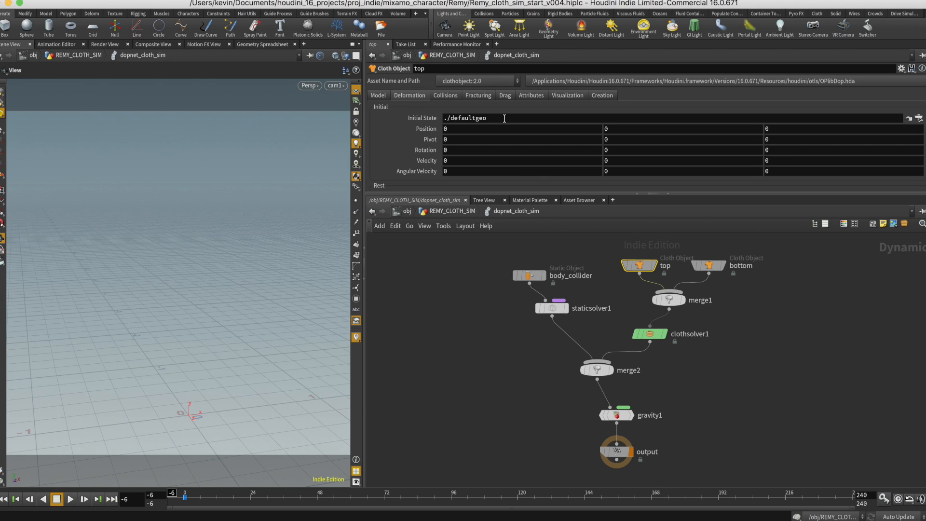
pyautogui.moveTo(446, 118); pyautogui.dragTo(503, 118)
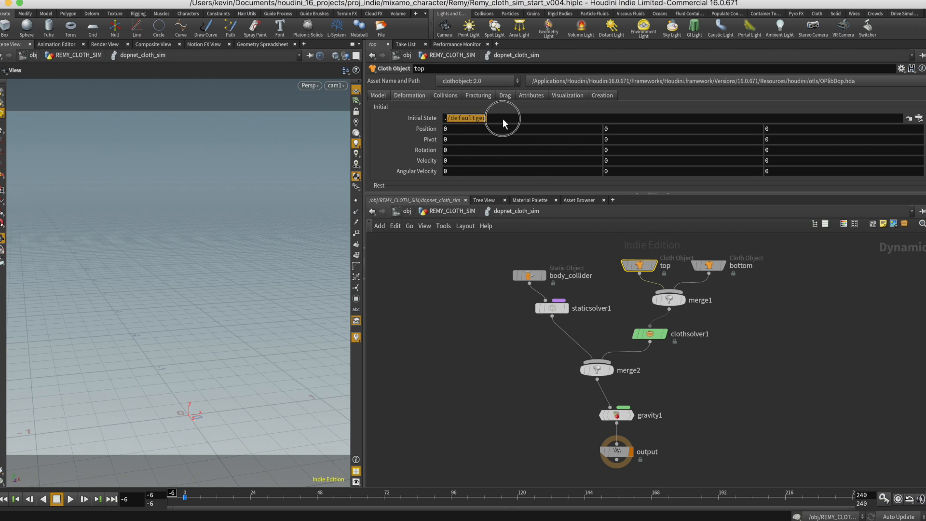
pyautogui.click(919, 118)
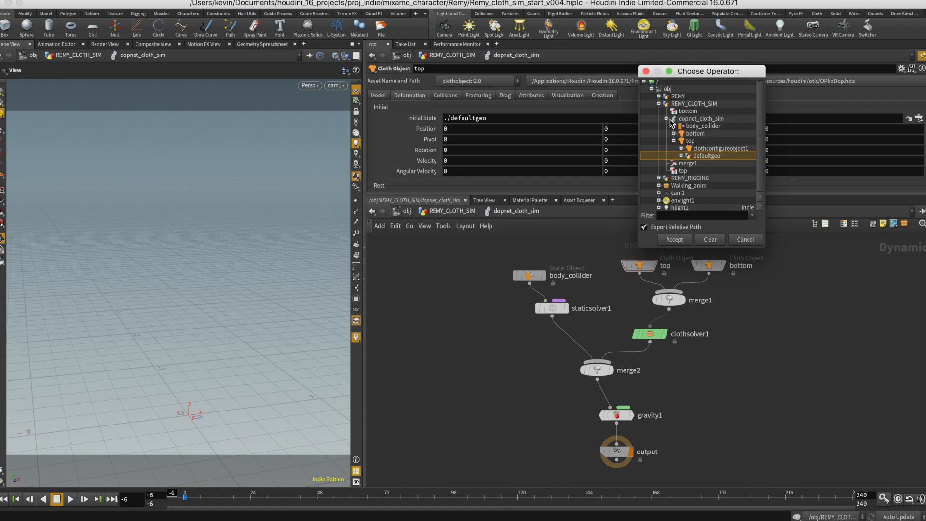
pyautogui.click(667, 120)
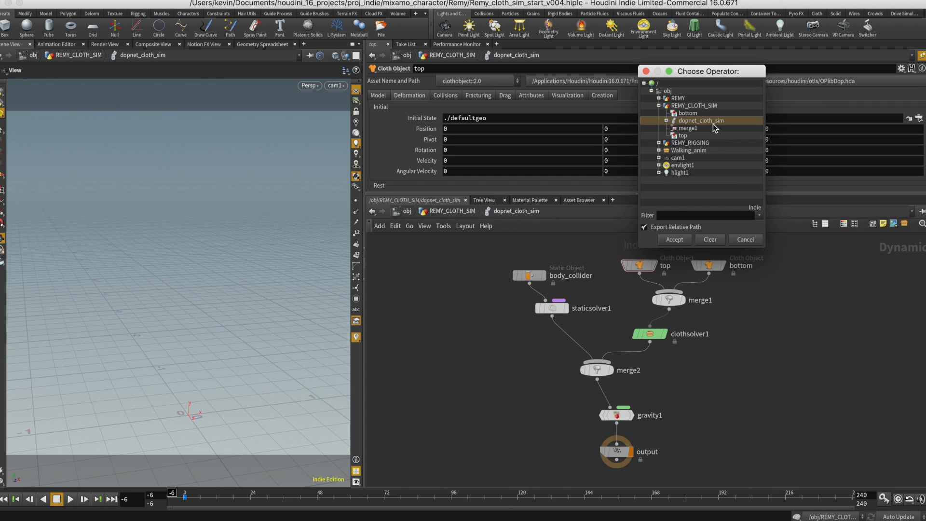
pyautogui.click(682, 136)
pyautogui.click(673, 239)
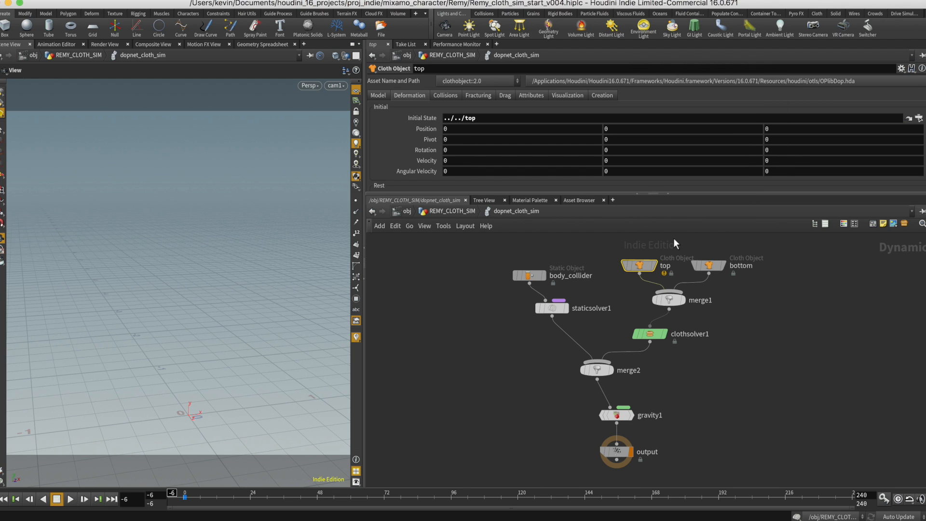
# - Set the Initial State of the bottom cloth object to the bottom operator inside dopnet_cloth_sim
pyautogui.click(709, 265)
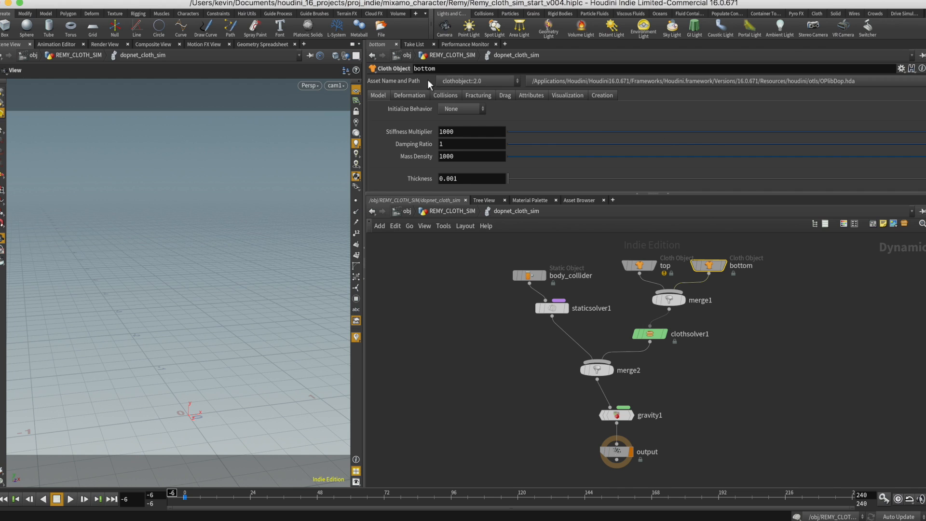
pyautogui.click(410, 95)
pyautogui.tripleClick(515, 118)
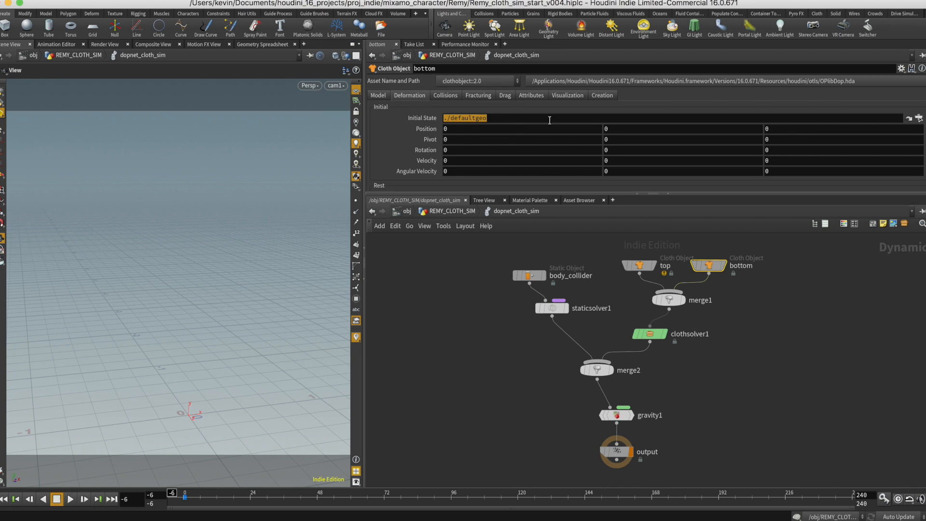
pyautogui.click(918, 118)
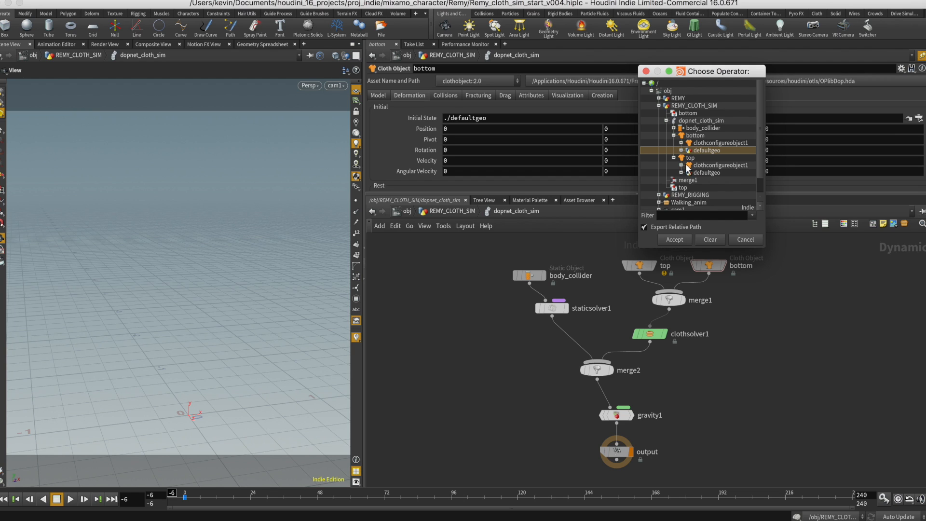
pyautogui.click(692, 135)
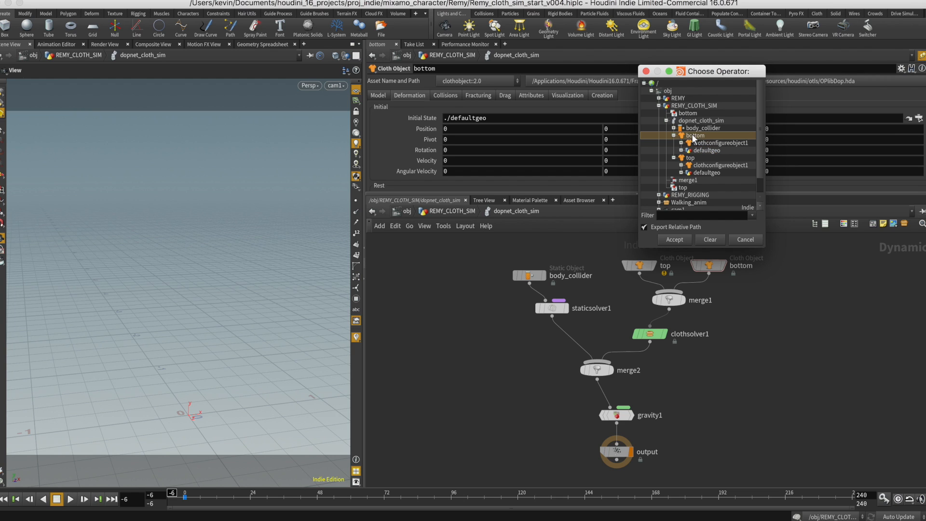
pyautogui.click(674, 239)
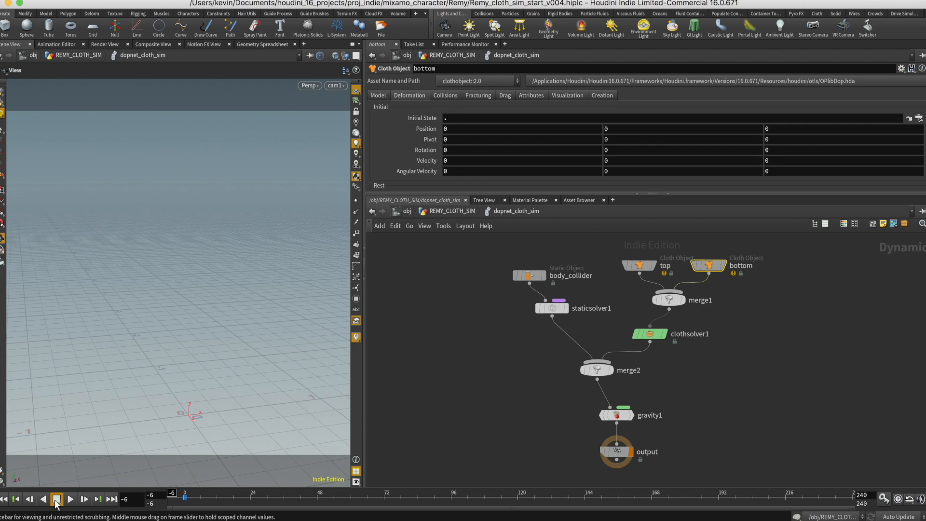
# - Go up to REMY_CLOTH_SIM and set the simulation Start Frame of dopnet_cloth_sim to -6
pyautogui.click(444, 212)
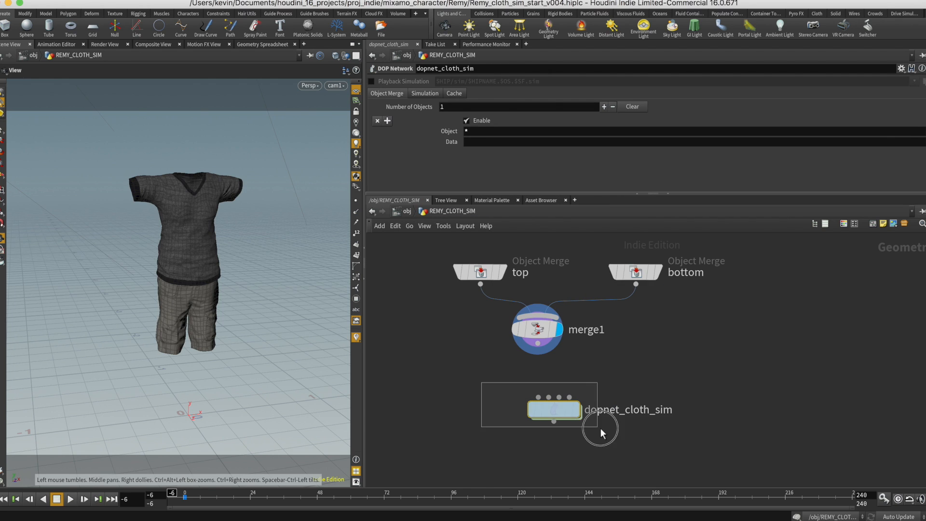
pyautogui.moveTo(476, 387); pyautogui.dragTo(603, 429)
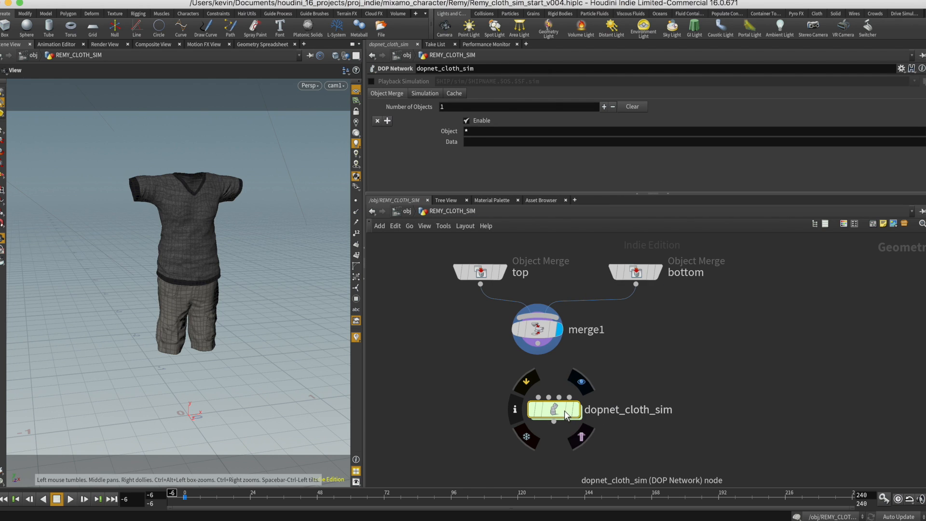
pyautogui.click(417, 93)
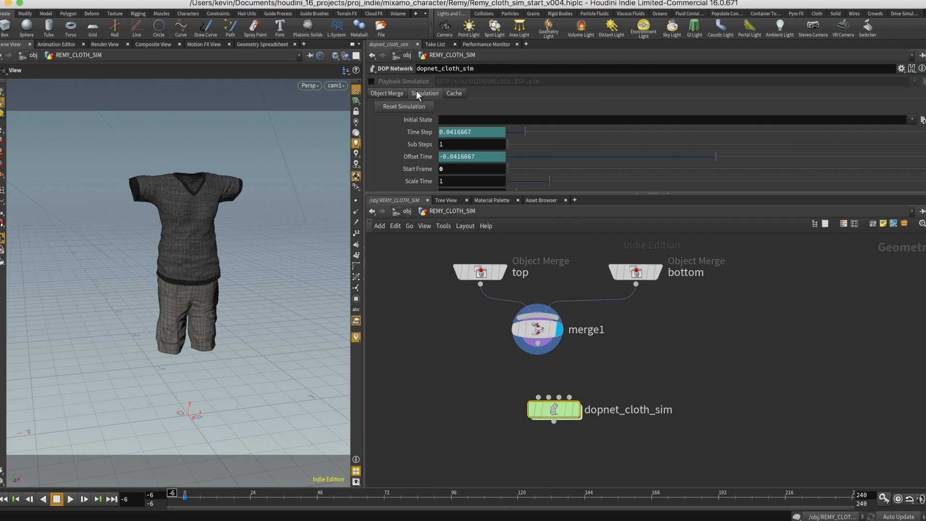
pyautogui.click(448, 170)
pyautogui.doubleClick(448, 170)
pyautogui.write('-6')
pyautogui.press('Return')
# - Go back inside dopnet_cloth_sim, play the first few frames of the simulation, and rewind to the start frame
pyautogui.moveTo(559, 412)
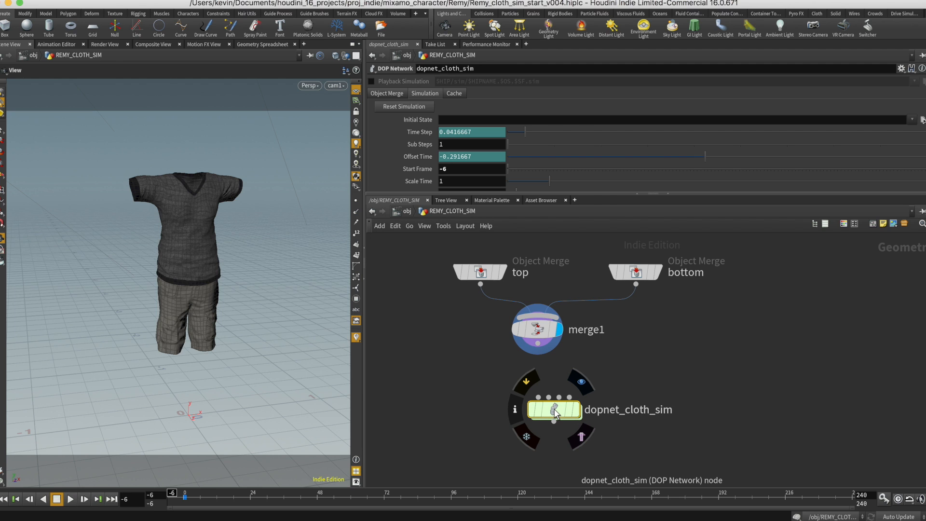
pyautogui.doubleClick(554, 412)
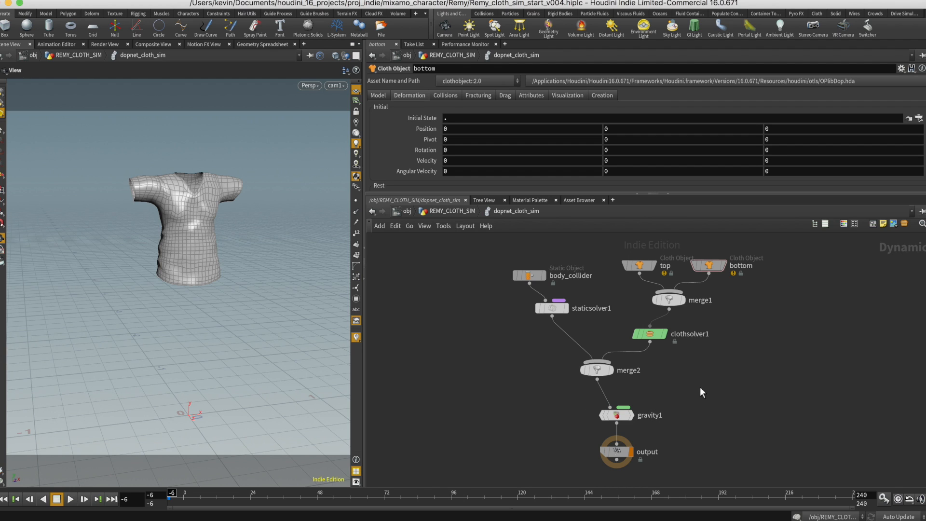
pyautogui.click(650, 333)
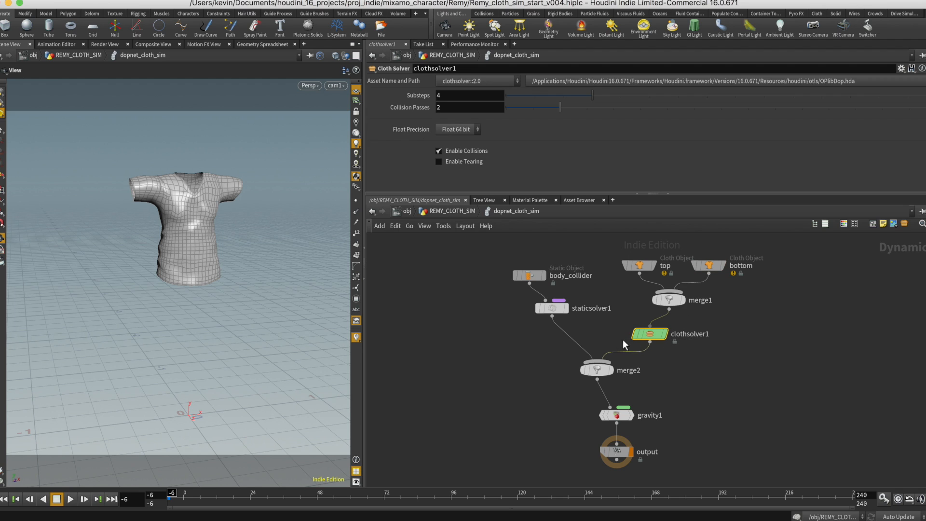
pyautogui.click(730, 360)
pyautogui.click(68, 501)
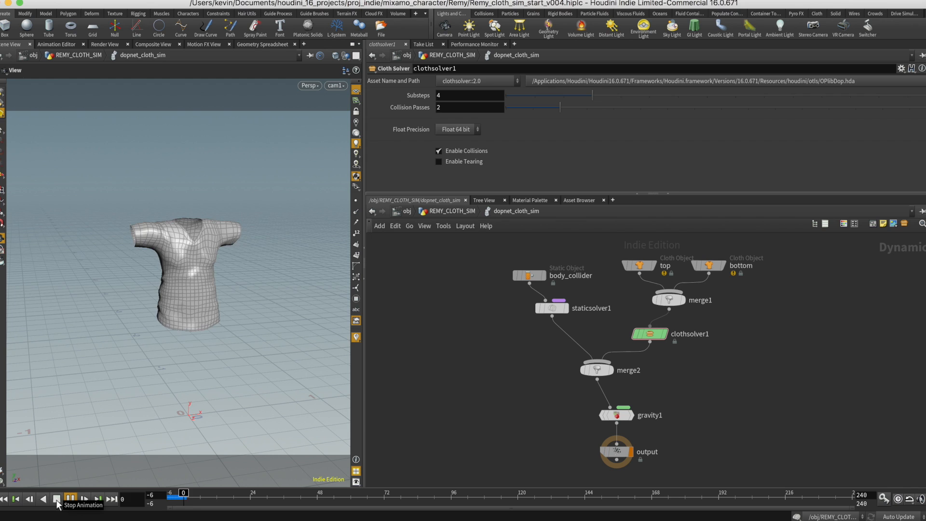
pyautogui.click(57, 502)
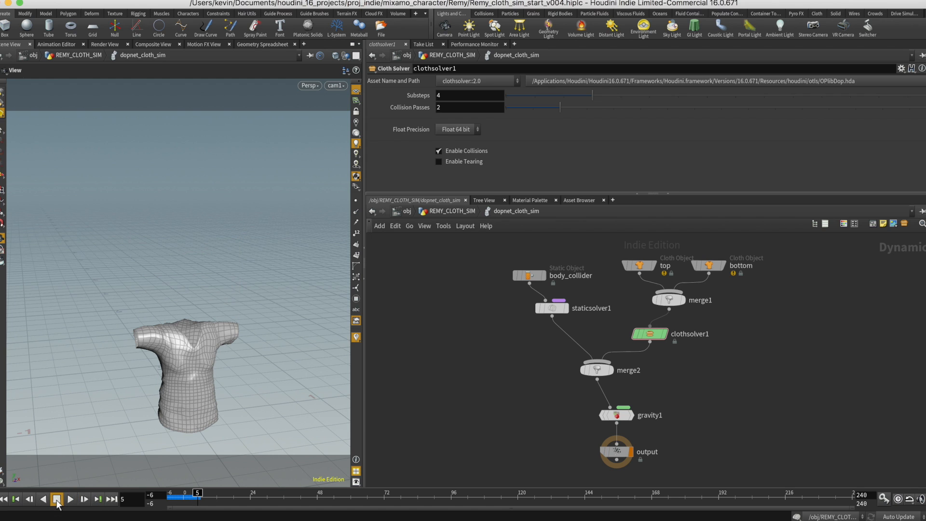
pyautogui.click(4, 498)
pyautogui.moveTo(486, 254); pyautogui.dragTo(545, 285)
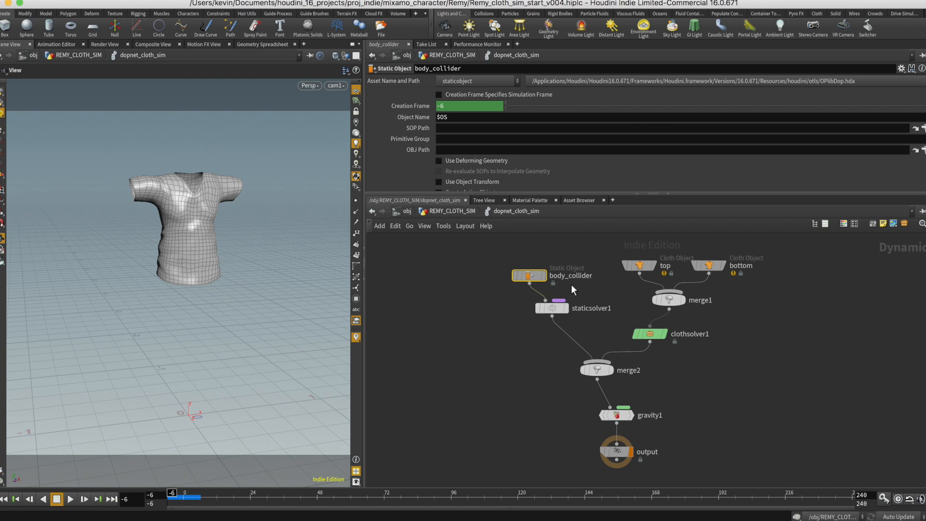
pyautogui.click(915, 128)
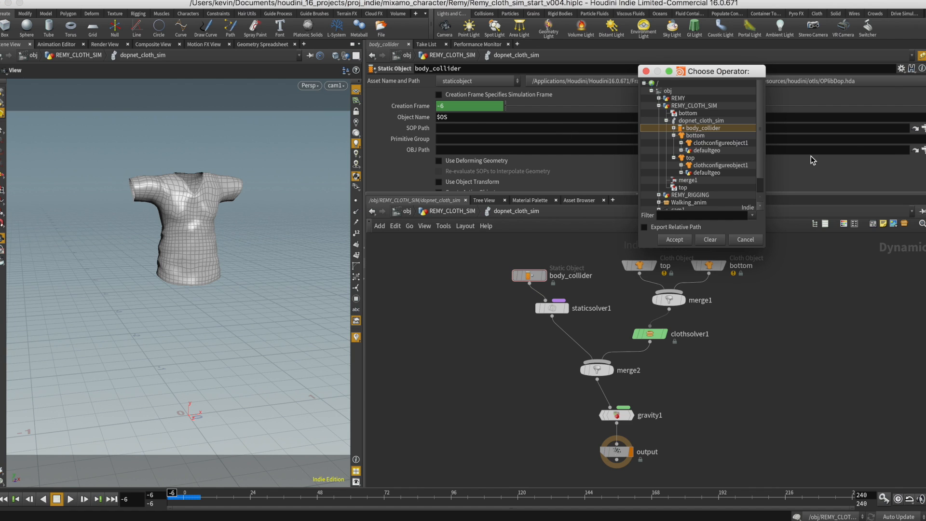
pyautogui.click(674, 135)
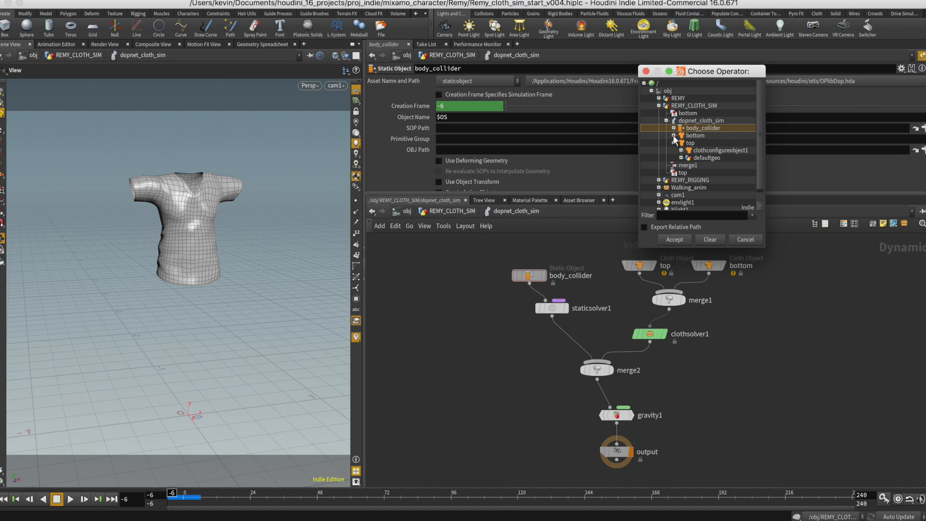
pyautogui.click(674, 143)
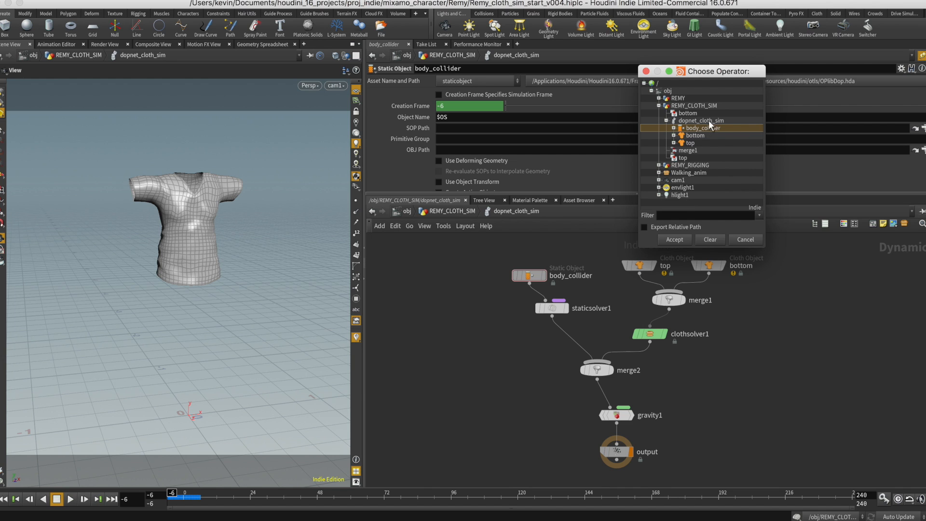
pyautogui.click(745, 239)
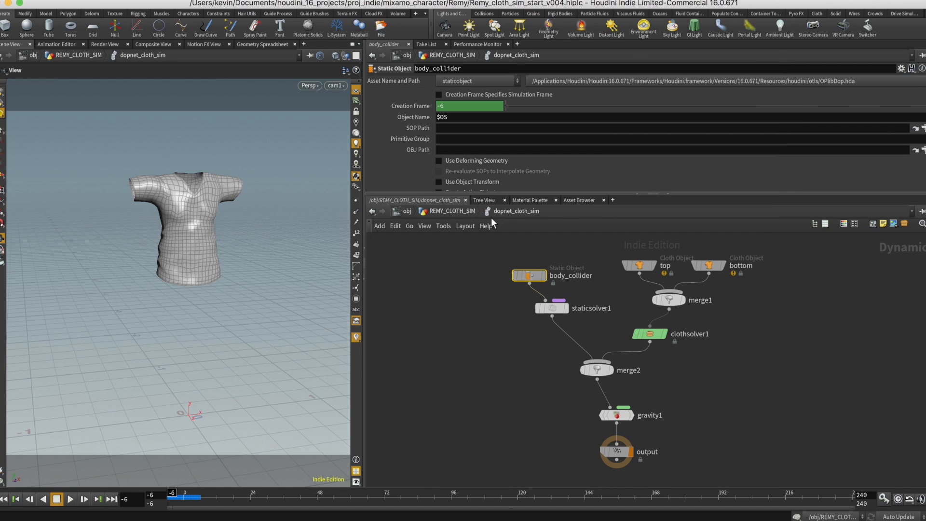
# - Add an Object Merge node beside bottom in REMY_CLOTH_SIM and rename it body
pyautogui.click(458, 212)
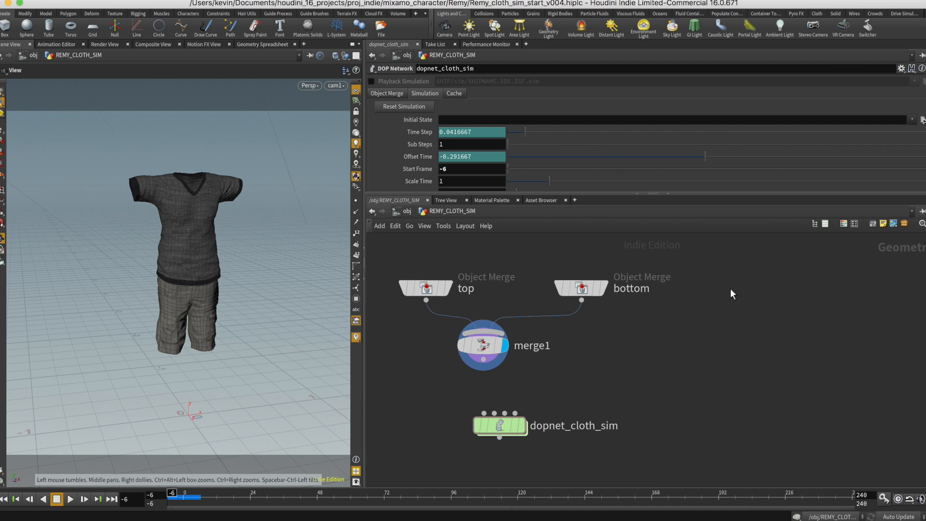
pyautogui.press('Tab')
pyautogui.write('object')
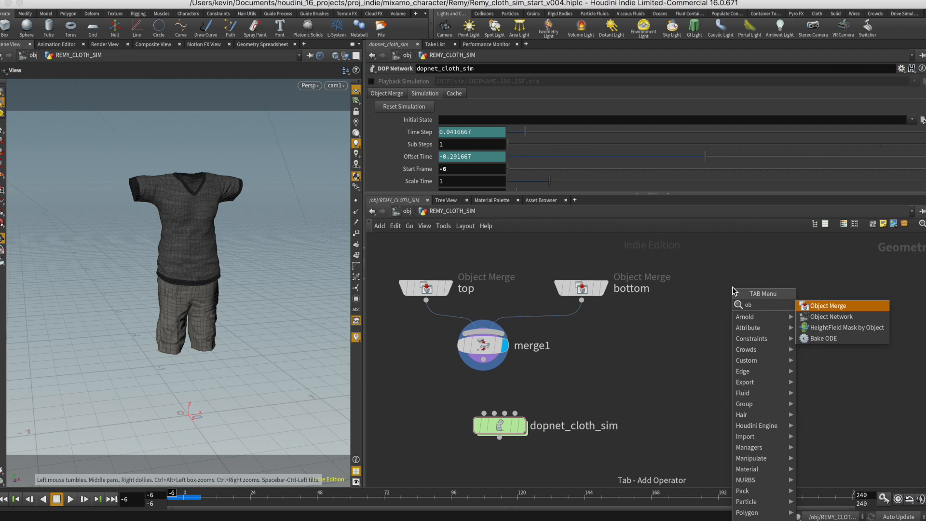
pyautogui.press('Return')
pyautogui.click(732, 288)
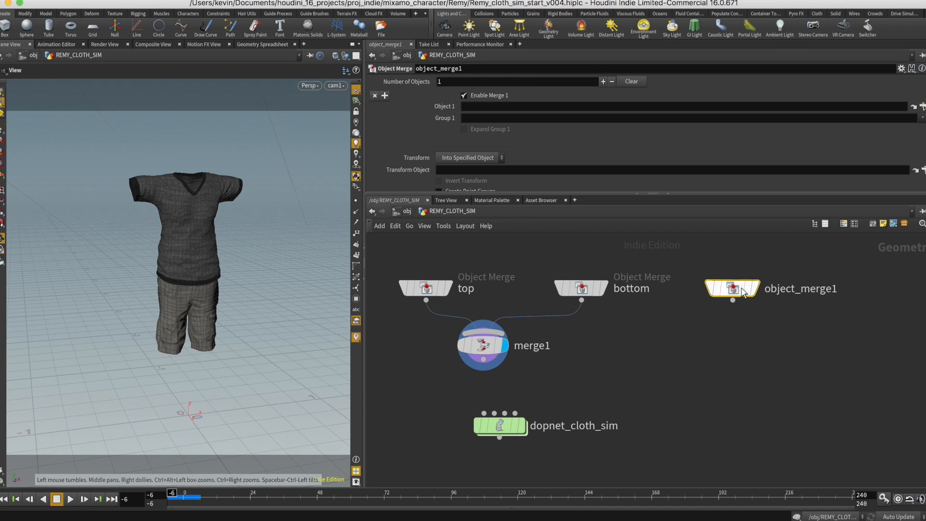
pyautogui.doubleClick(810, 289)
pyautogui.write('body')
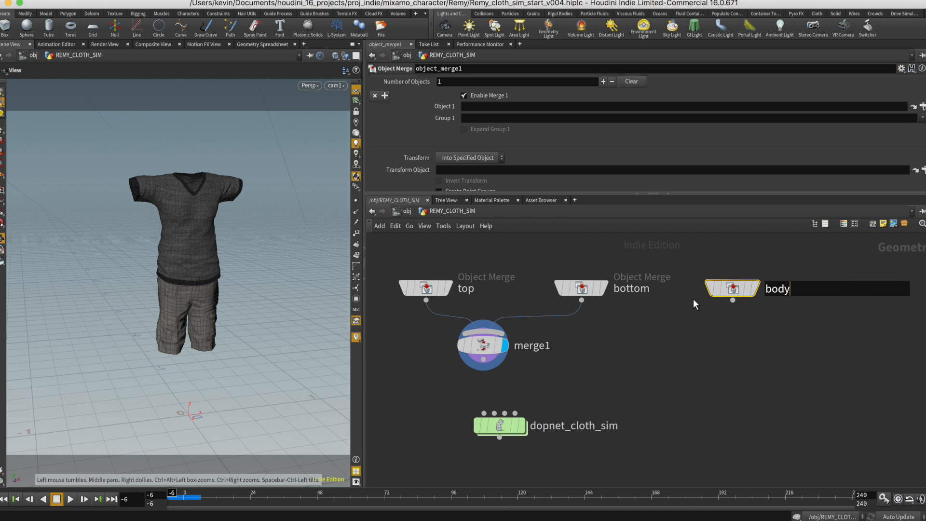
pyautogui.press('Return')
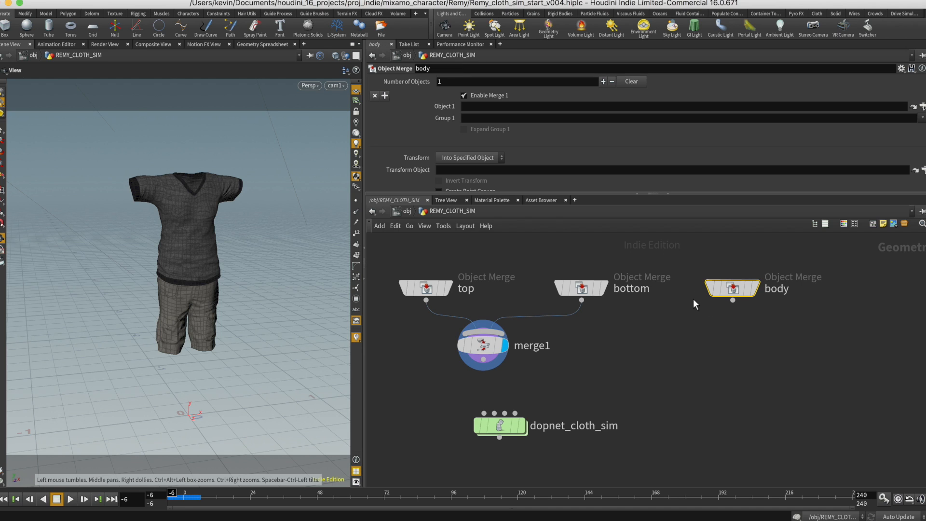
pyautogui.click(923, 107)
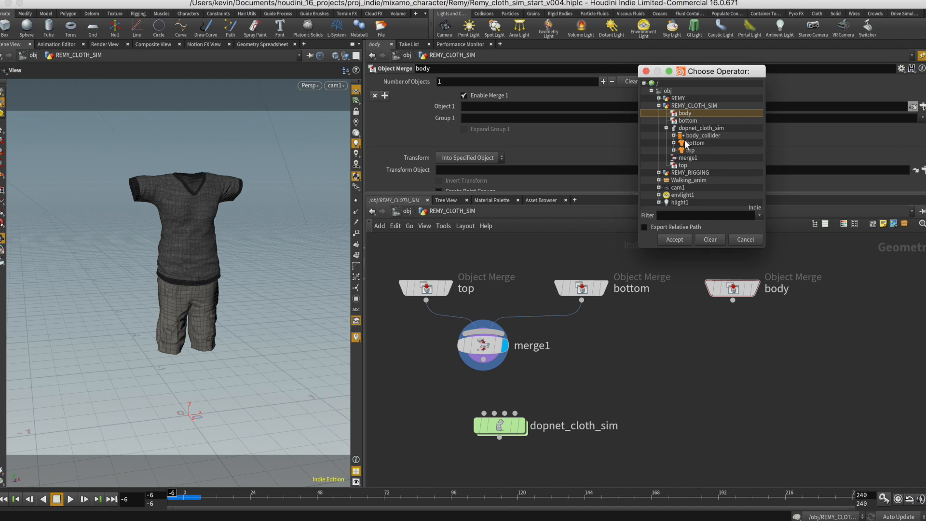
pyautogui.click(659, 106)
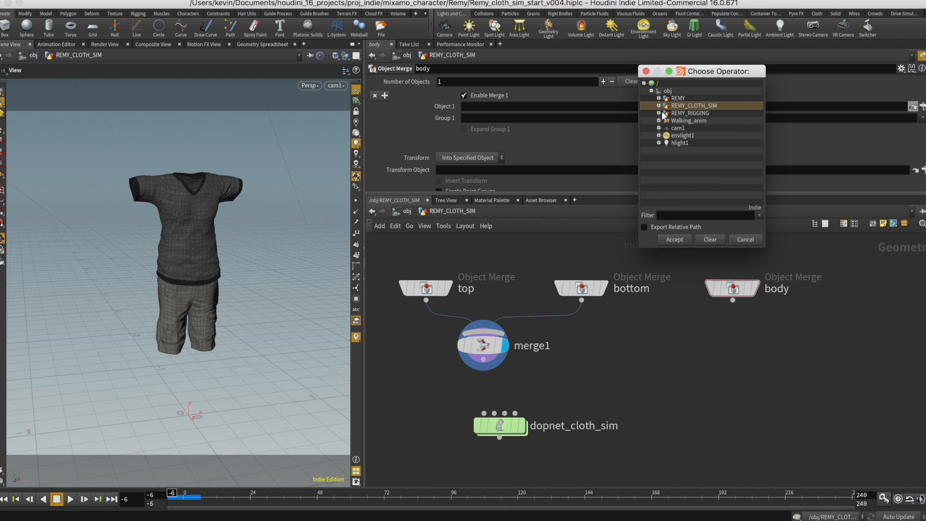
pyautogui.click(658, 112)
pyautogui.click(685, 114)
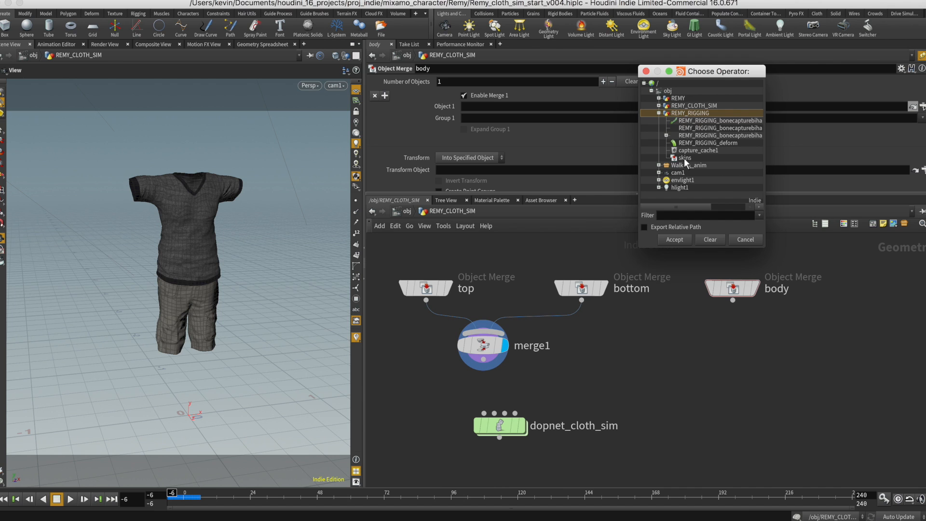
pyautogui.click(745, 240)
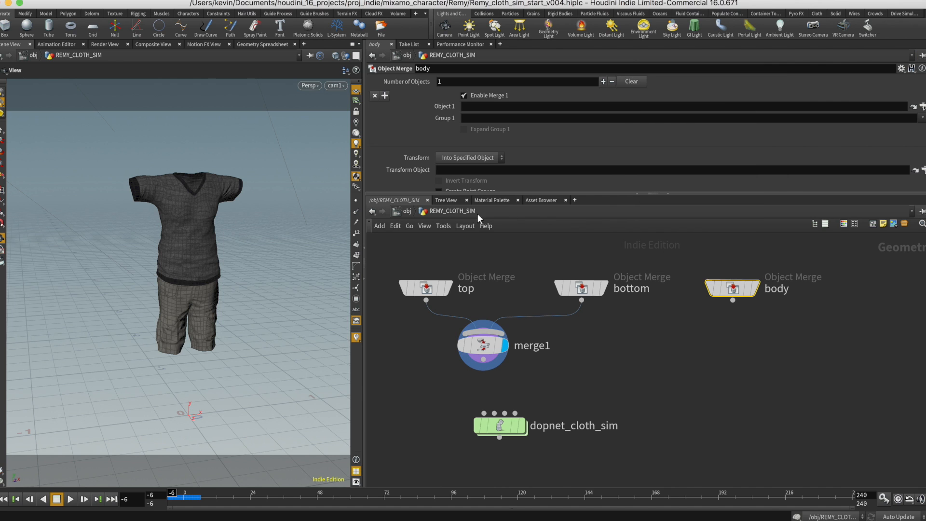
# - Go into REMY_RIGGING and add a Null node connected to the output of REMY_RIGGING_deform
pyautogui.click(407, 211)
pyautogui.moveTo(656, 359)
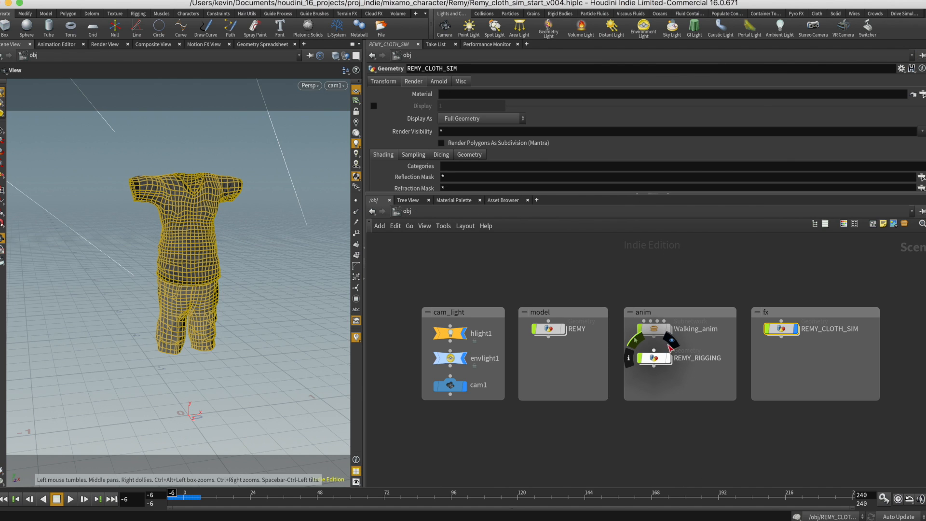
pyautogui.doubleClick(655, 359)
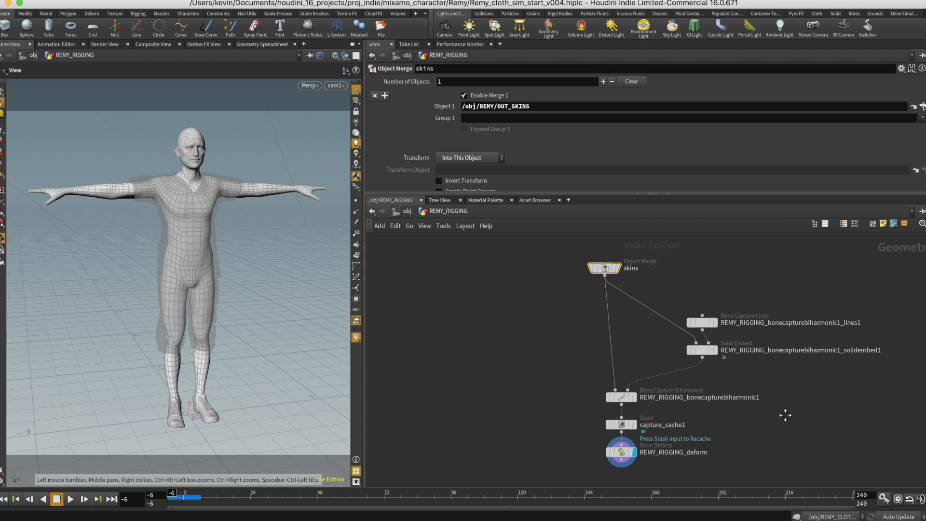
pyautogui.press('Tab')
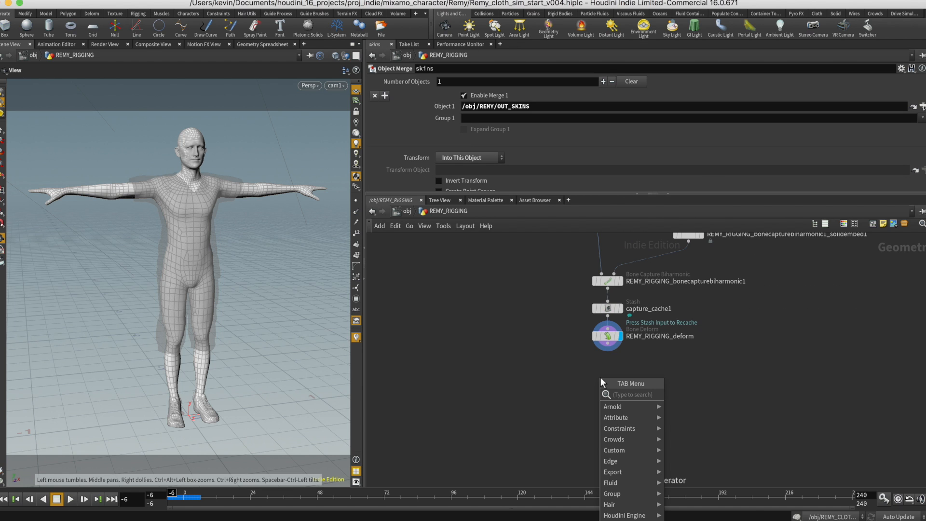
pyautogui.write('null')
pyautogui.press('Return')
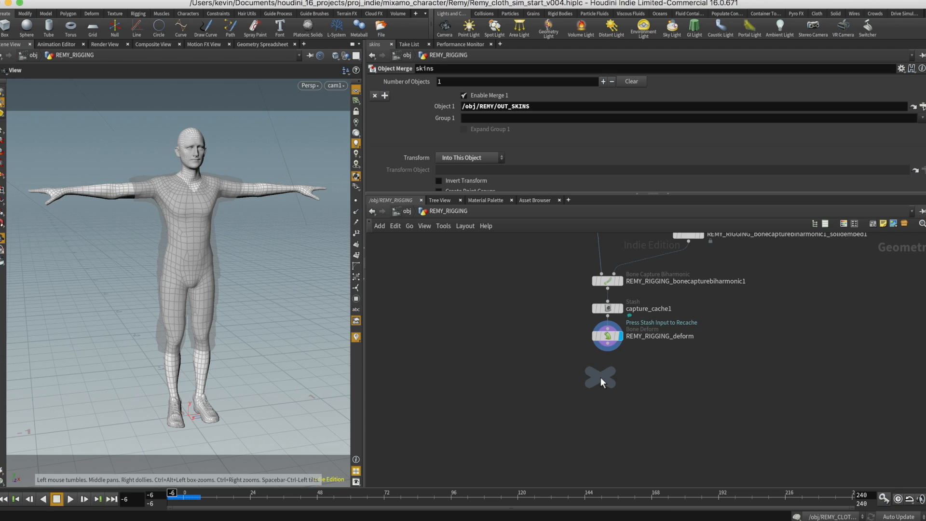
pyautogui.click(604, 384)
pyautogui.click(607, 350)
pyautogui.click(604, 381)
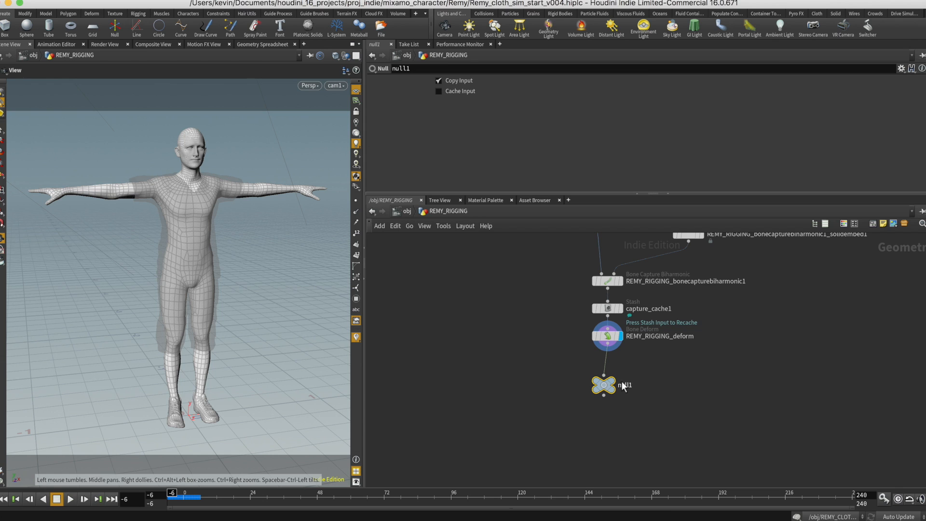
# - Rename the null OUT_SKINNING, make it the displayed and rendered node, and align it under REMY_RIGGING_deform
pyautogui.doubleClick(632, 385)
pyautogui.write('OUT_SKINNING')
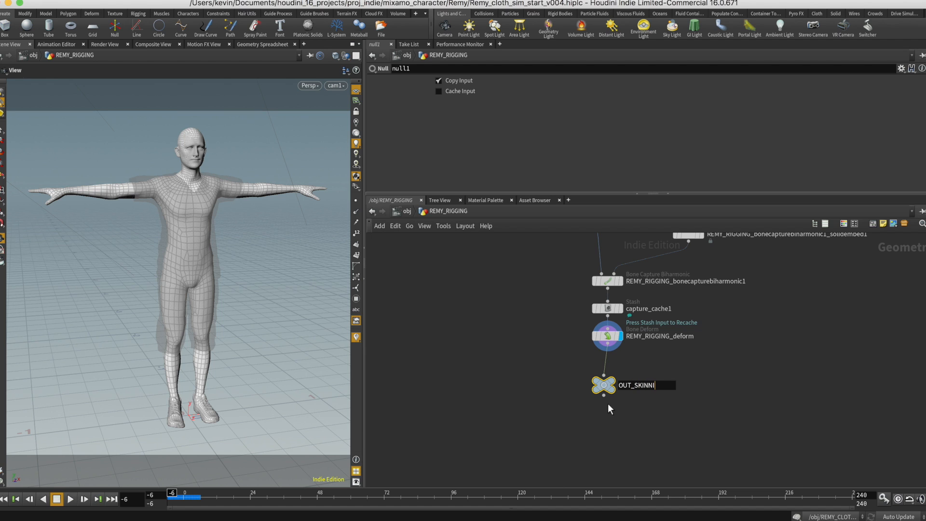
pyautogui.press('Return')
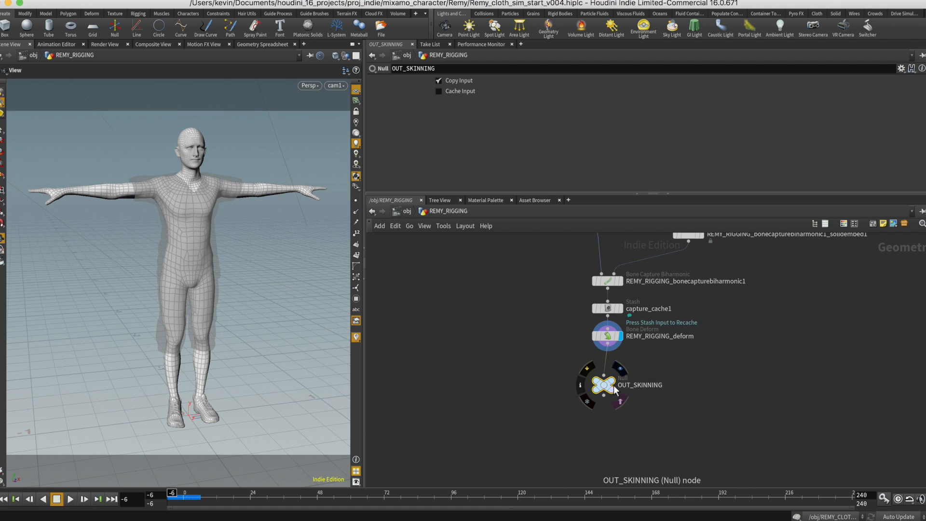
pyautogui.click(613, 385)
pyautogui.moveTo(607, 385); pyautogui.dragTo(610, 384)
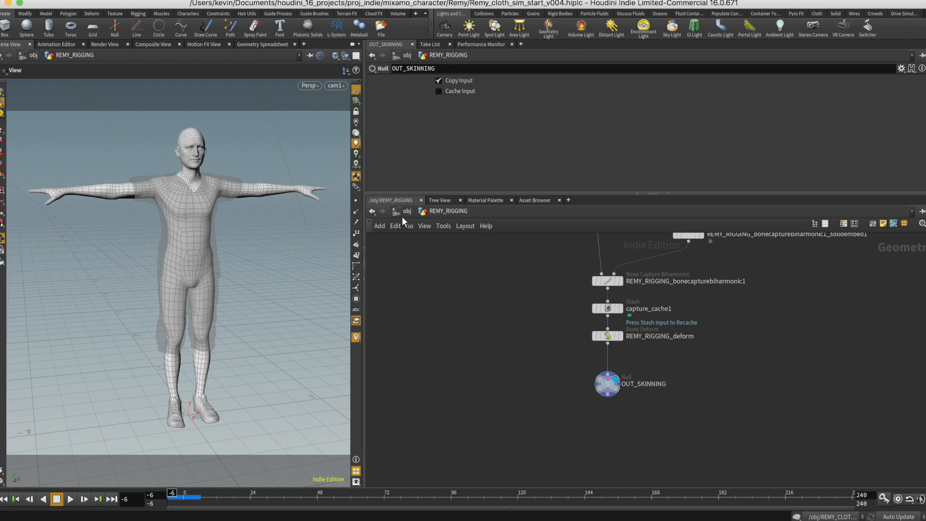
# - Return to the REMY_CLOTH_SIM network and move dopnet_cloth_sim further below merge1
pyautogui.press('u')
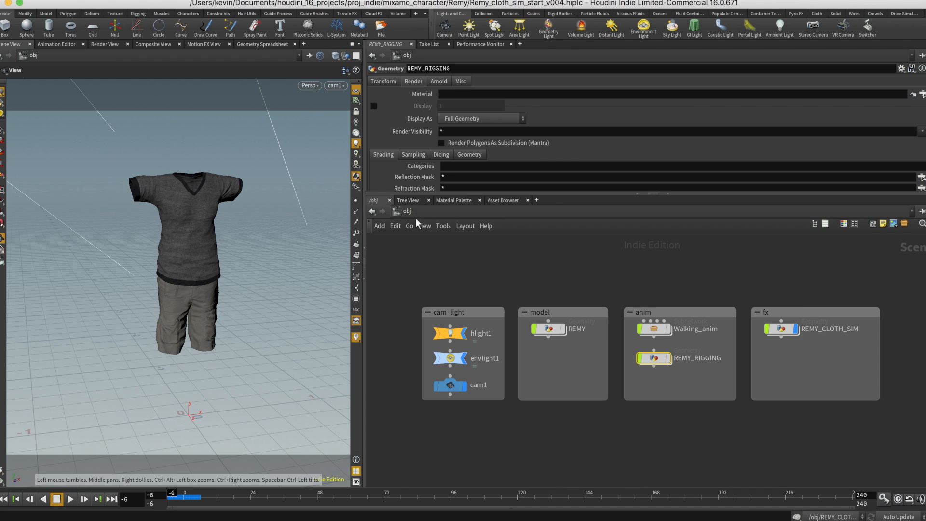
pyautogui.doubleClick(785, 332)
pyautogui.moveTo(635, 336); pyautogui.dragTo(695, 346, button='middle')
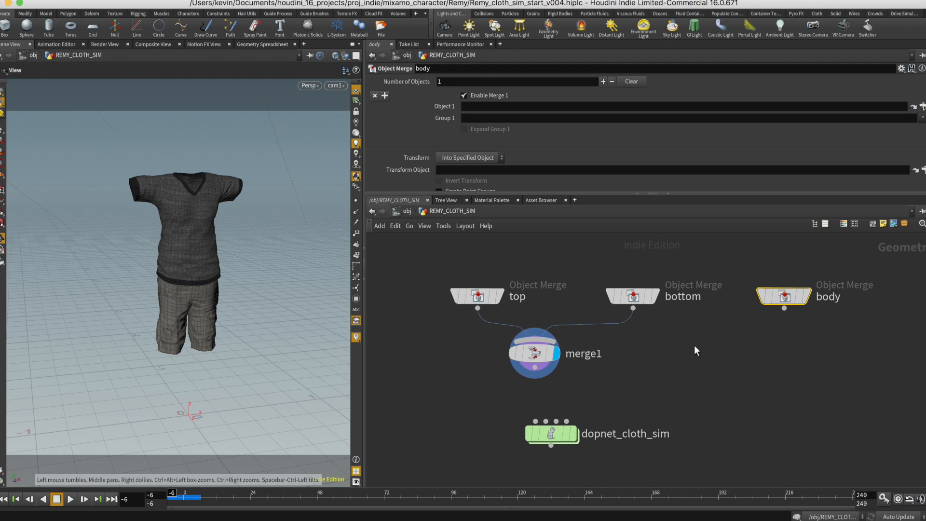
pyautogui.moveTo(555, 434); pyautogui.dragTo(567, 451)
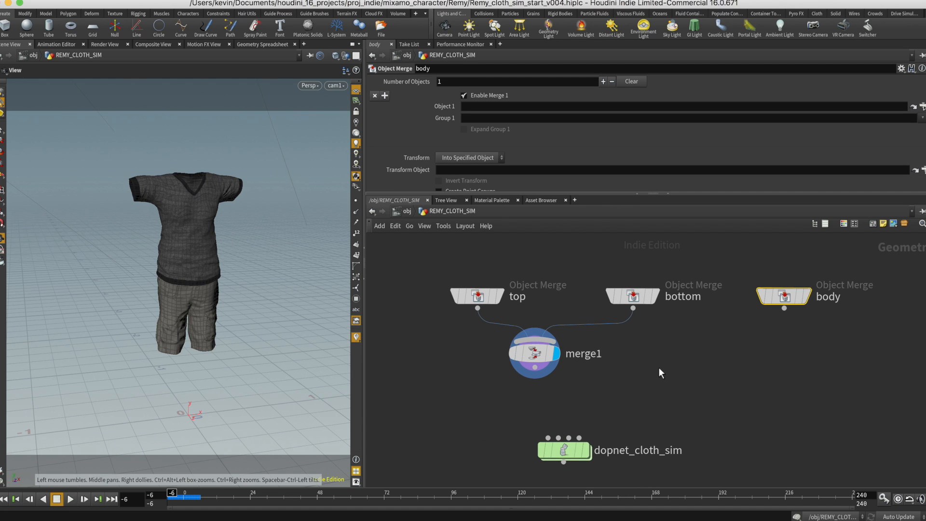
pyautogui.scroll(2, 699, 354)
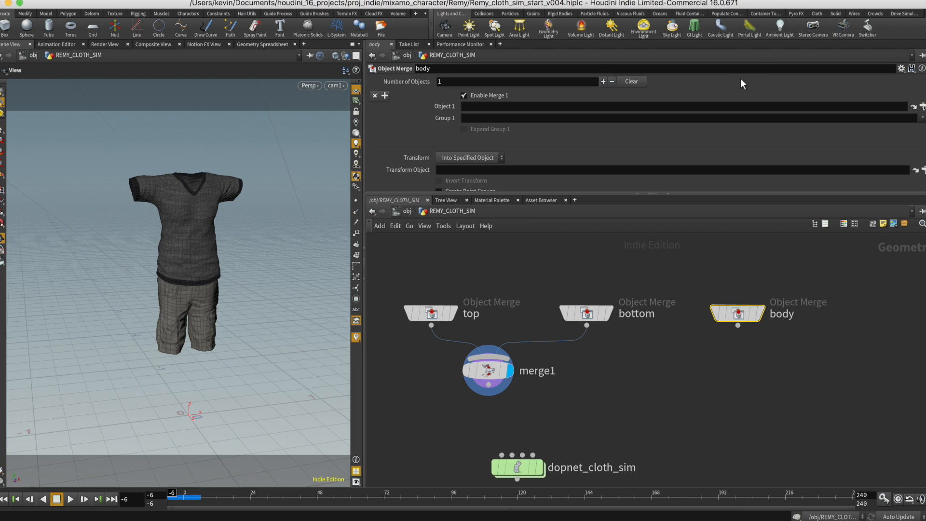
# - Set Object 1 of the body Object Merge to /obj/REMY_RIGGING/OUT_SKINNING
pyautogui.click(922, 106)
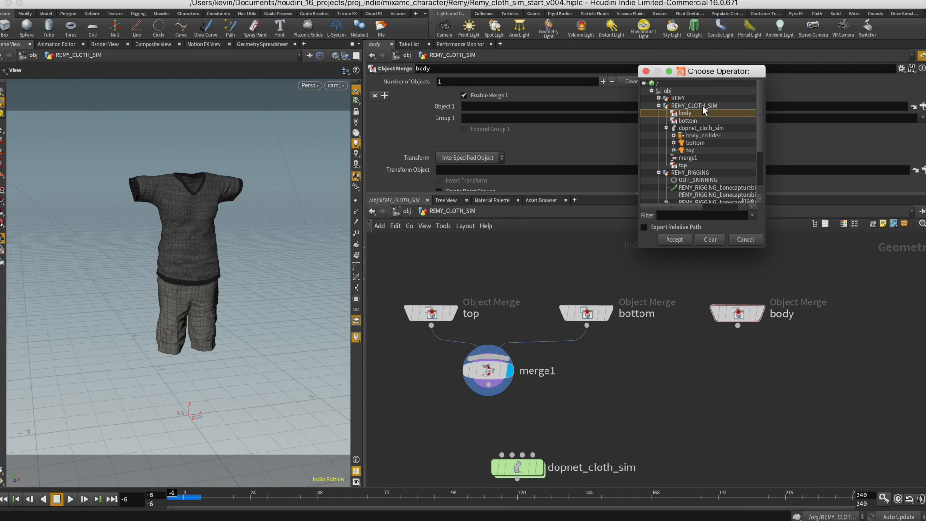
pyautogui.click(666, 127)
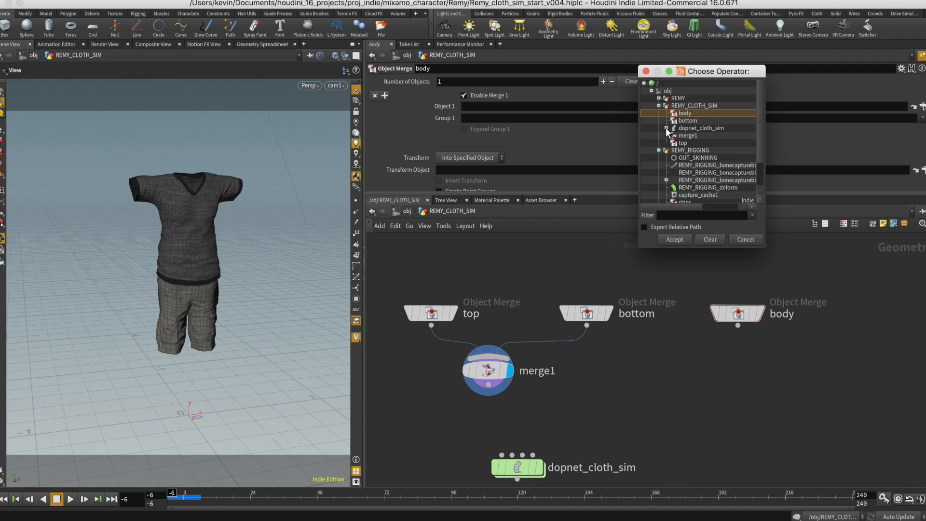
pyautogui.click(658, 105)
pyautogui.click(696, 120)
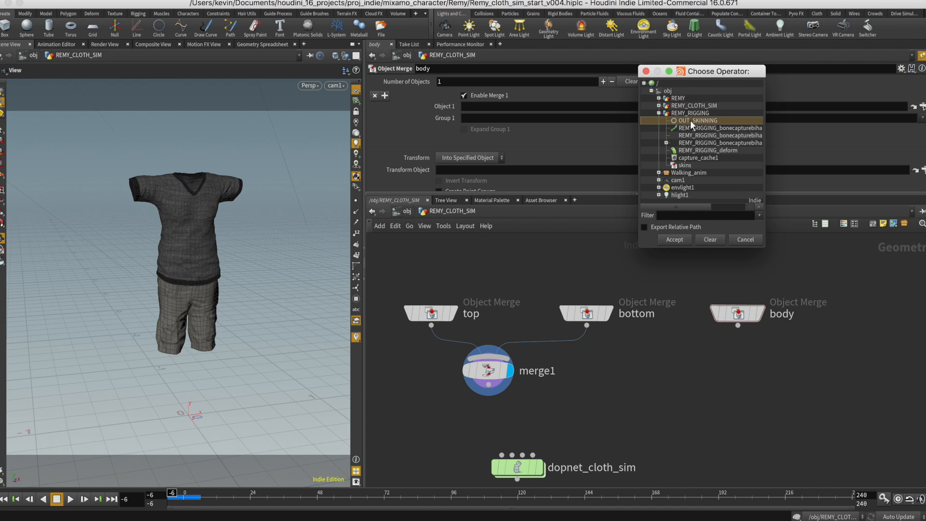
pyautogui.click(677, 239)
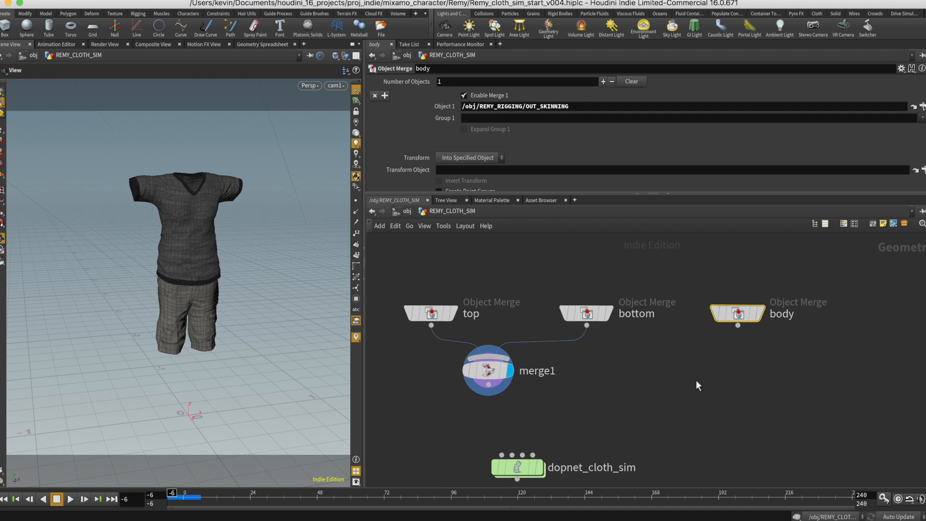
# - Go inside dopnet_cloth_sim and set the SOP Path of body_collider to /obj/REMY_CLOTH_SIM/body
pyautogui.doubleClick(517, 432)
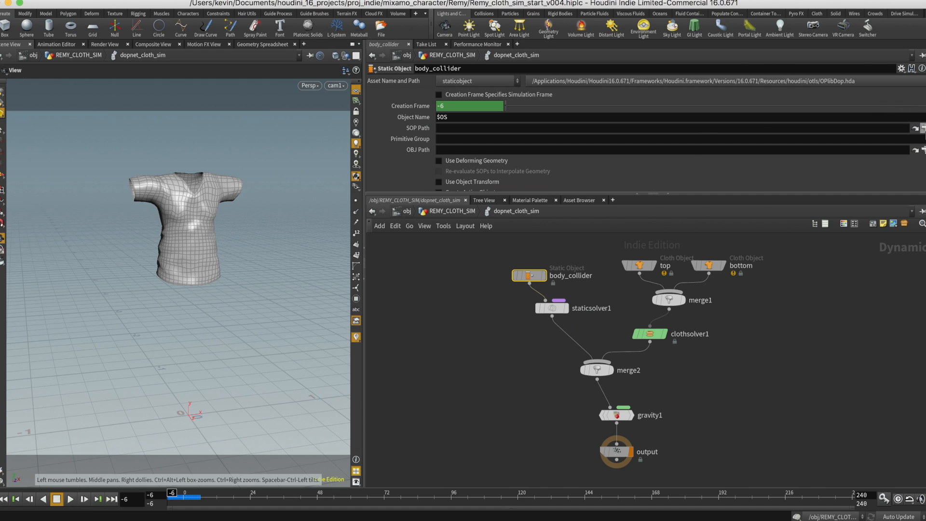
pyautogui.click(916, 129)
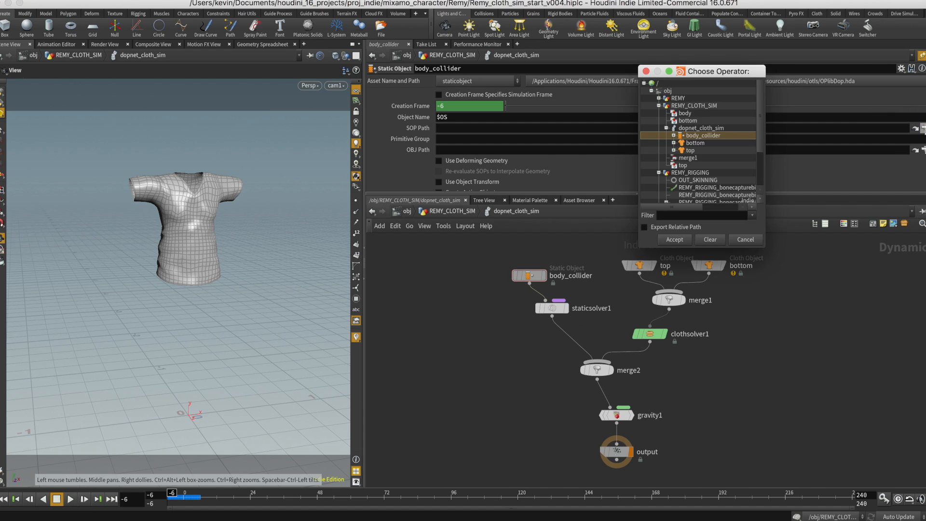
pyautogui.click(666, 128)
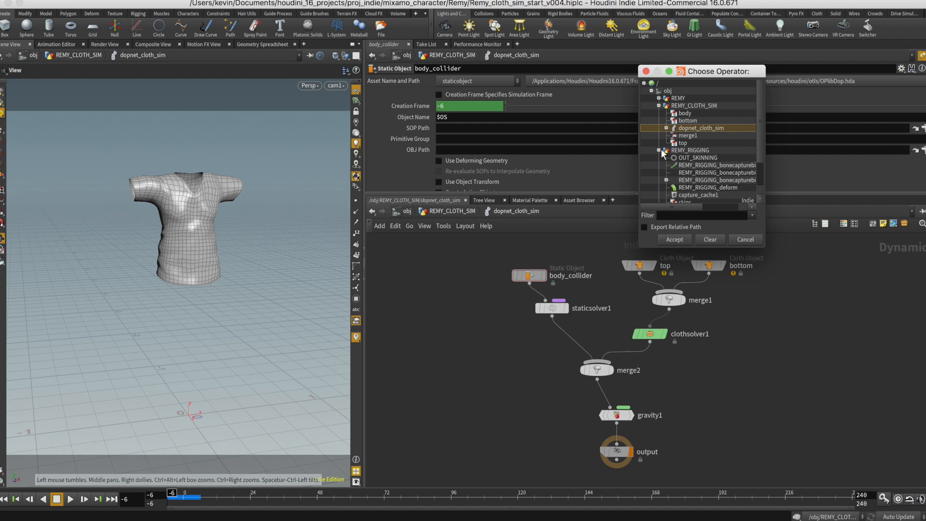
pyautogui.click(694, 107)
pyautogui.click(692, 114)
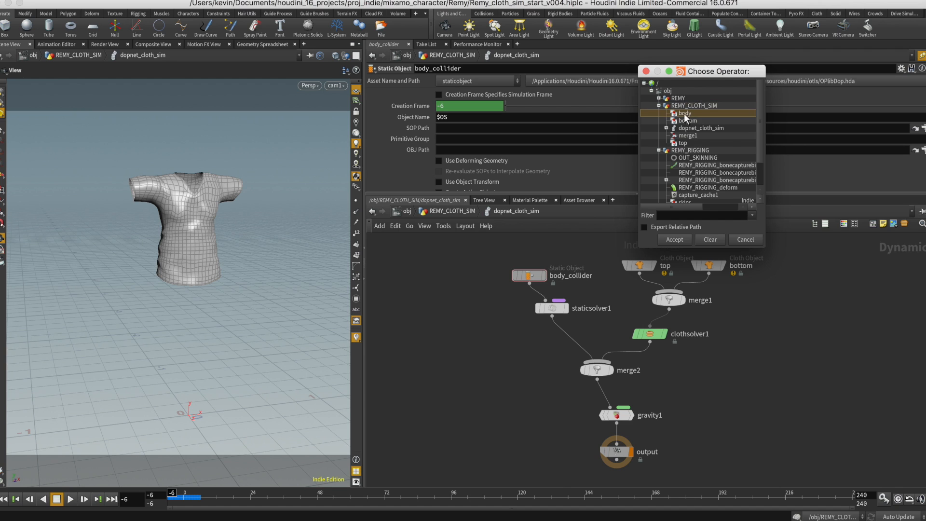
pyautogui.click(673, 239)
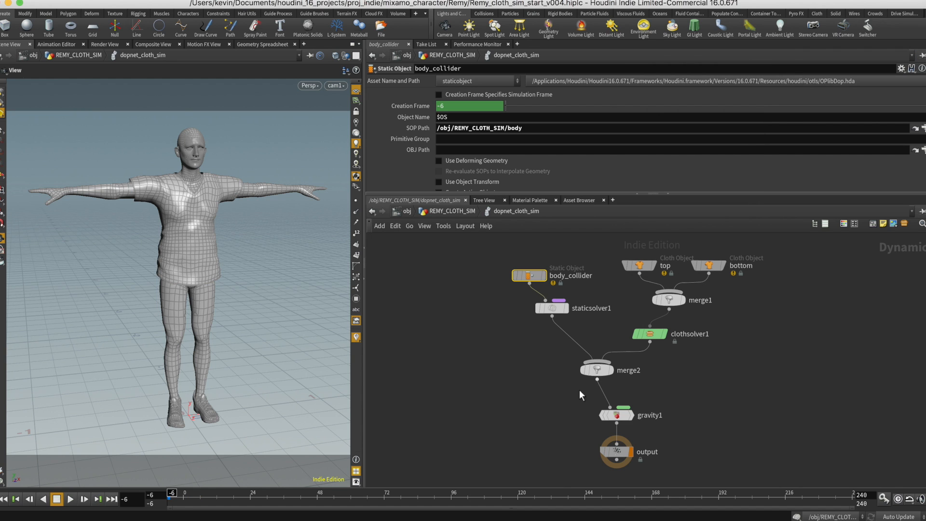
# - Play the first frames of the simulation to check the cloth against the body collider, then rewind to the start frame
pyautogui.click(70, 499)
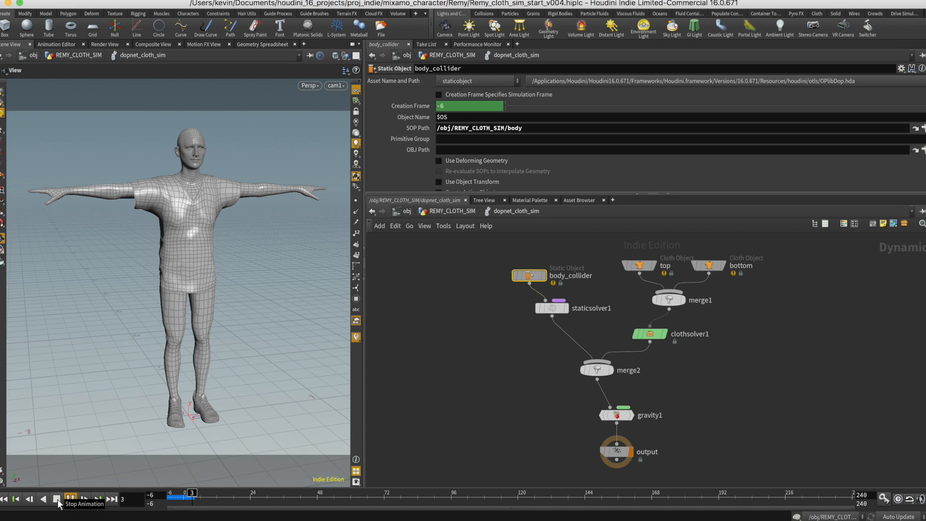
pyautogui.click(57, 499)
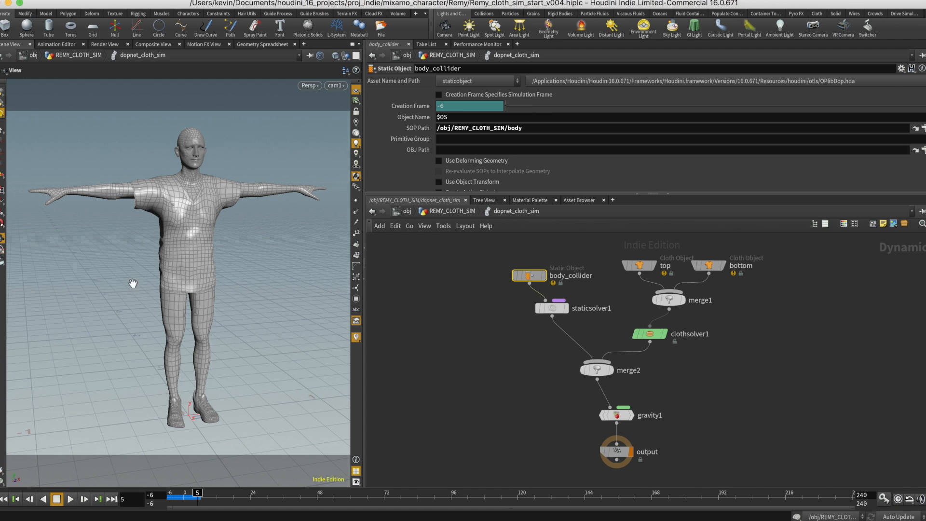
pyautogui.moveTo(528, 275); pyautogui.dragTo(521, 269)
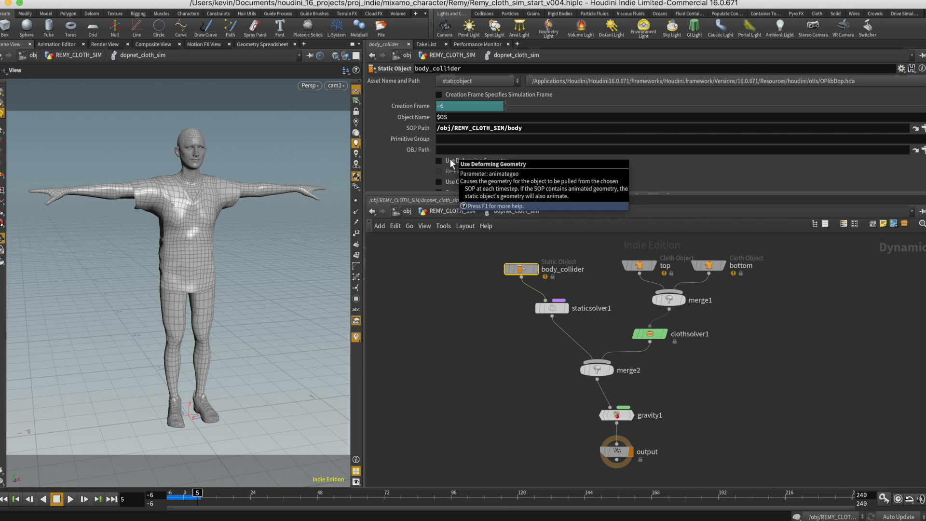
pyautogui.click(4, 499)
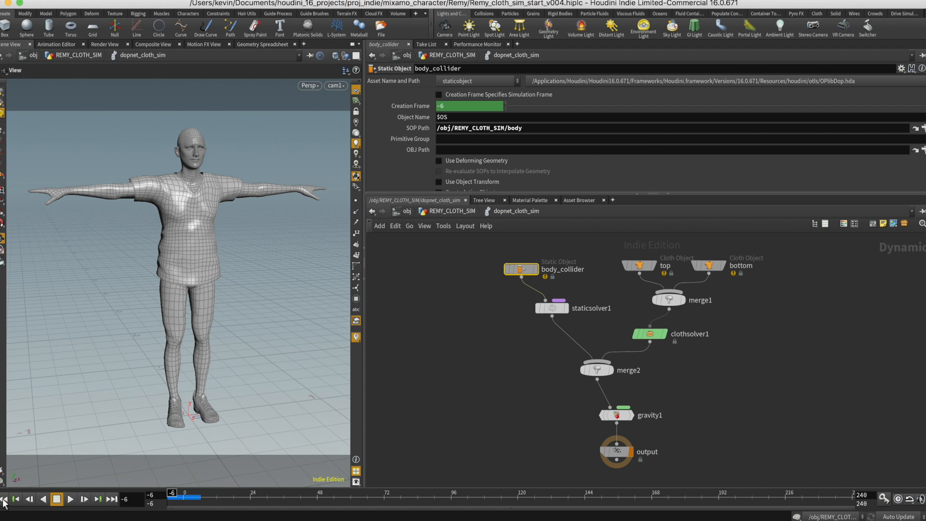
# - Enable Use Deforming Geometry on body_collider and save the scene as Remy_cloth_sim_wip_v005.hiplc
pyautogui.click(457, 161)
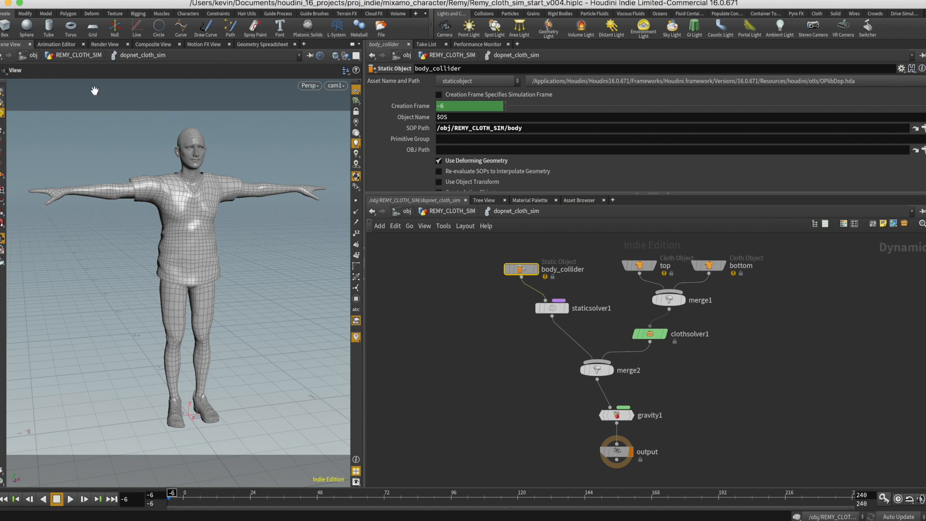
pyautogui.hotkey('ctrl', 's')
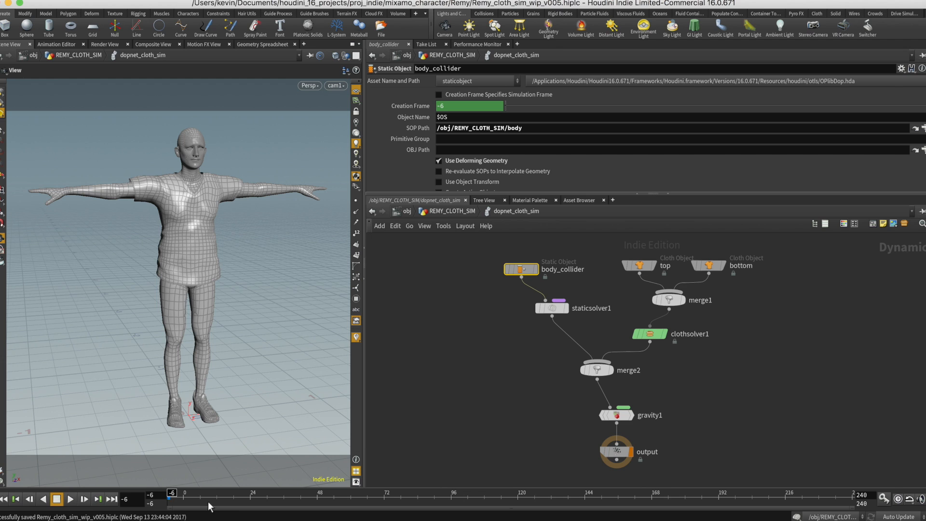
# - Play the simulation for a few frames to check the cloth against the animated body, and stop it
pyautogui.click(70, 499)
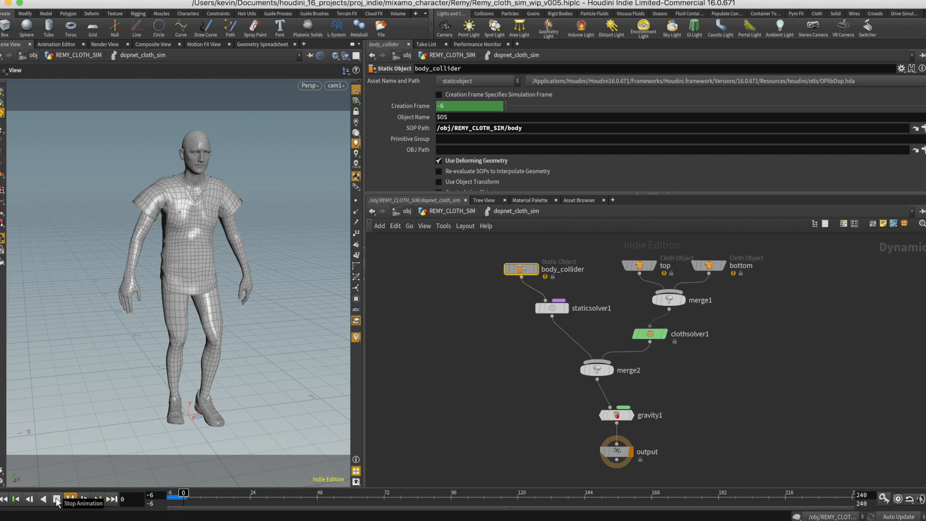
pyautogui.click(57, 499)
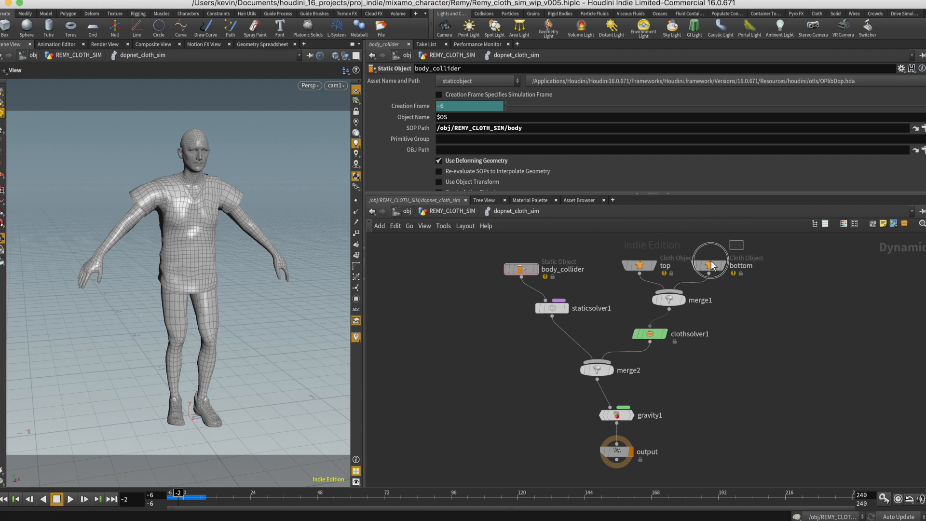
# - Set the Initial State of the bottom cloth object to the bottom node in REMY_CLOTH_SIM, using the relative path ../../bottom
pyautogui.click(696, 266)
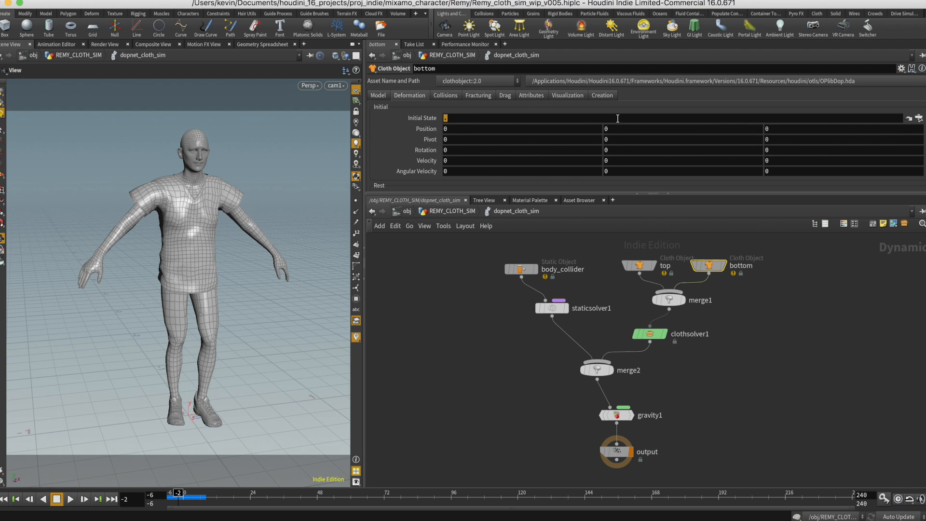
pyautogui.click(919, 118)
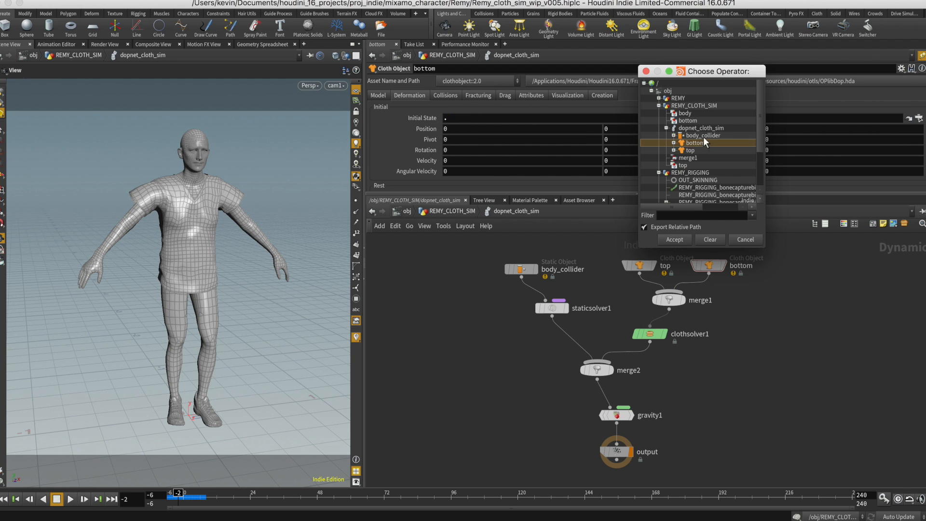
pyautogui.click(689, 121)
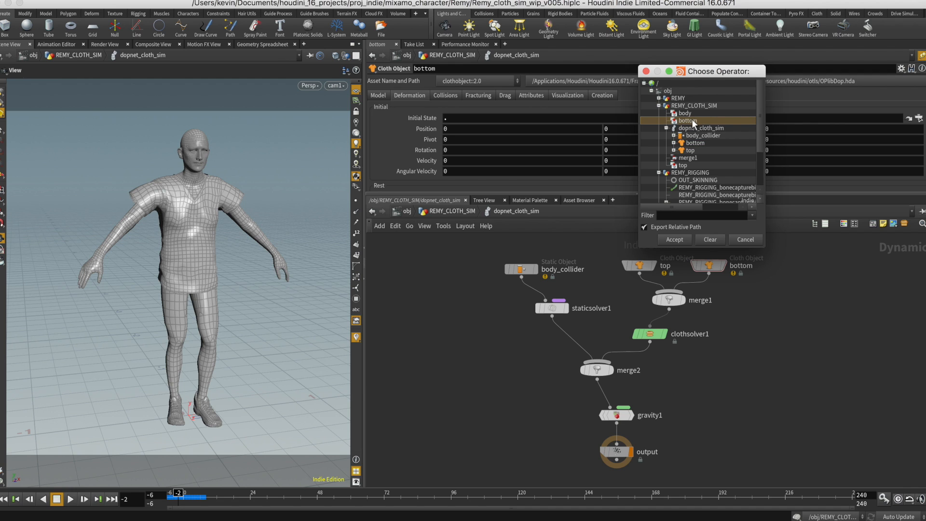
pyautogui.doubleClick(690, 120)
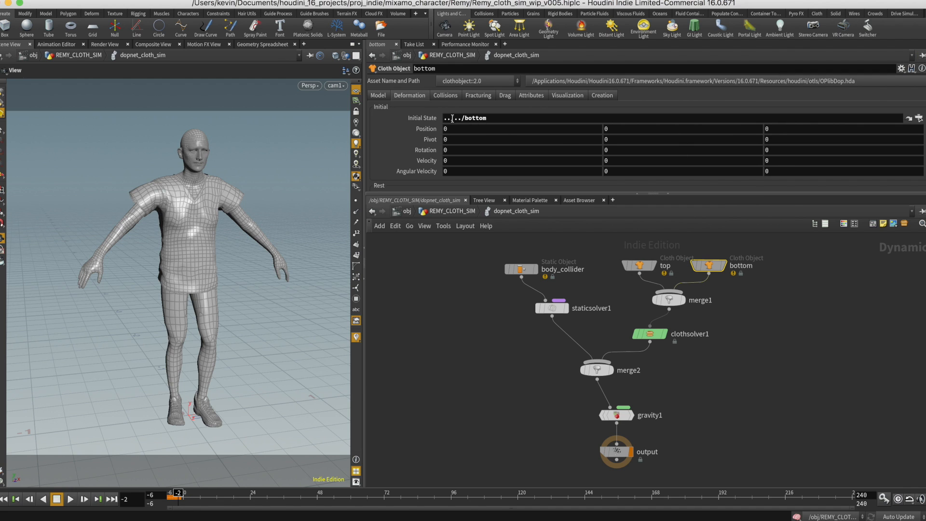
# - Rewind to the start frame, frame the character, and play the simulation to about frame 4 to check both garments
pyautogui.click(16, 499)
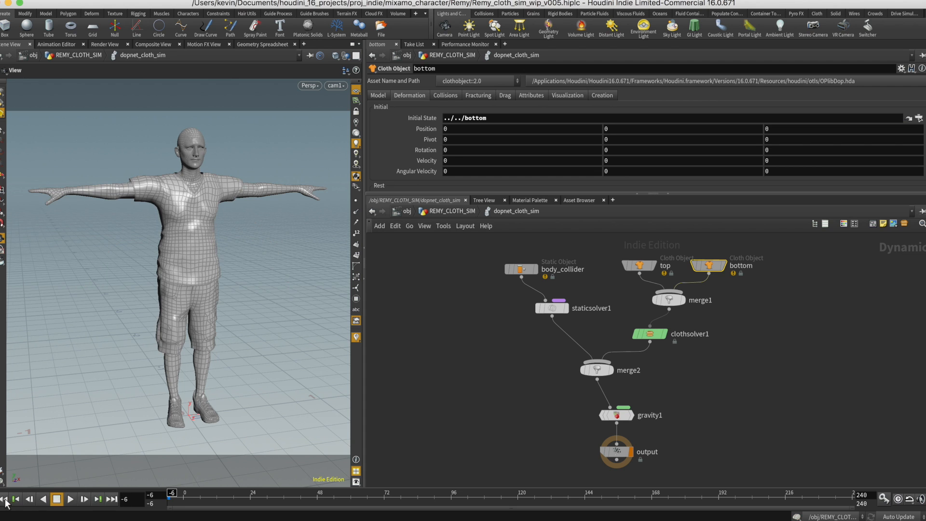
pyautogui.moveTo(276, 312)
pyautogui.mouseDown()
pyautogui.moveTo(291, 305)
pyautogui.moveTo(282, 310)
pyautogui.mouseUp()
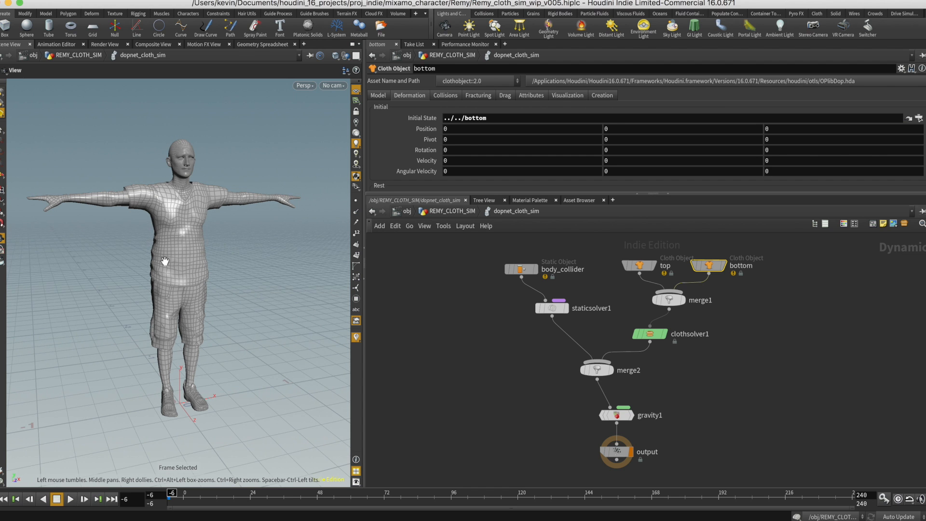
pyautogui.press('f')
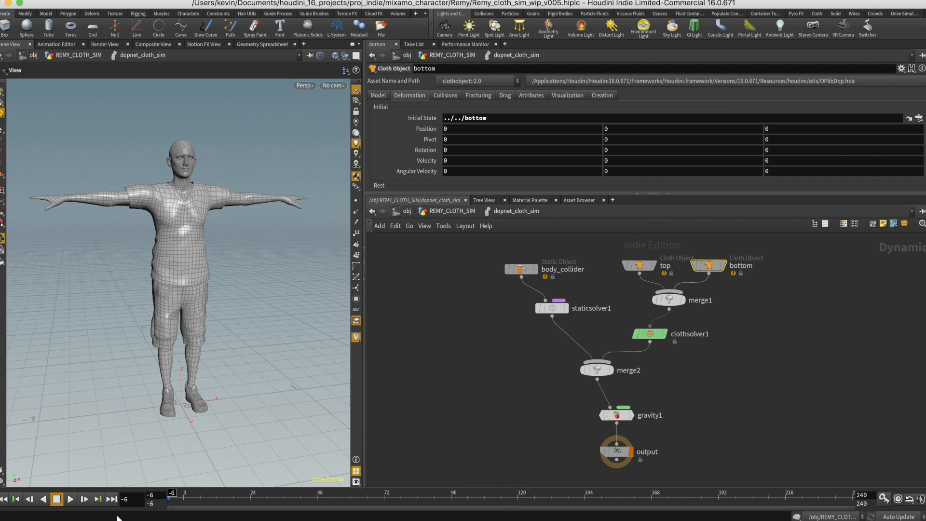
pyautogui.click(71, 499)
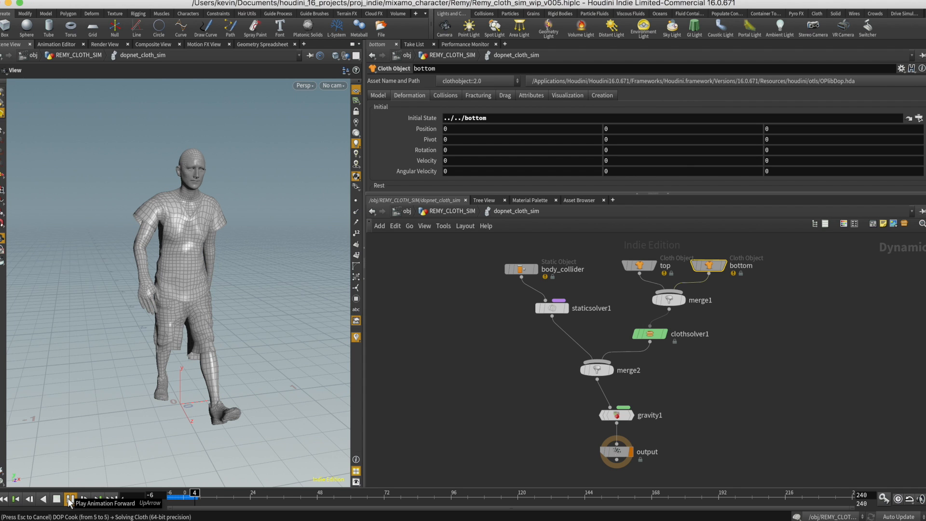
pyautogui.click(69, 499)
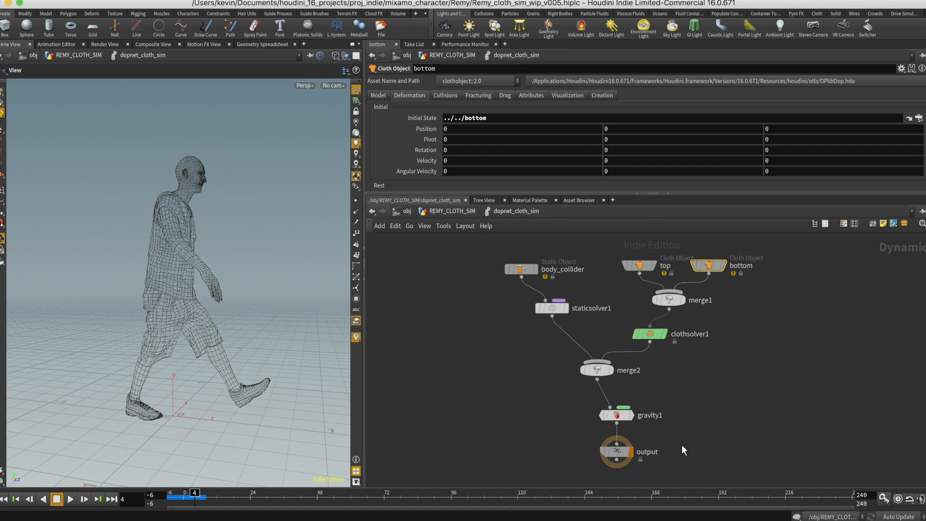
# - Add a Cloth Attach Constraint node wired after output, make it the displayed node, and rewind to the start frame
pyautogui.moveTo(681, 450); pyautogui.dragTo(602, 384, button='middle')
pyautogui.scroll(3, 614, 371)
pyautogui.press('Tab')
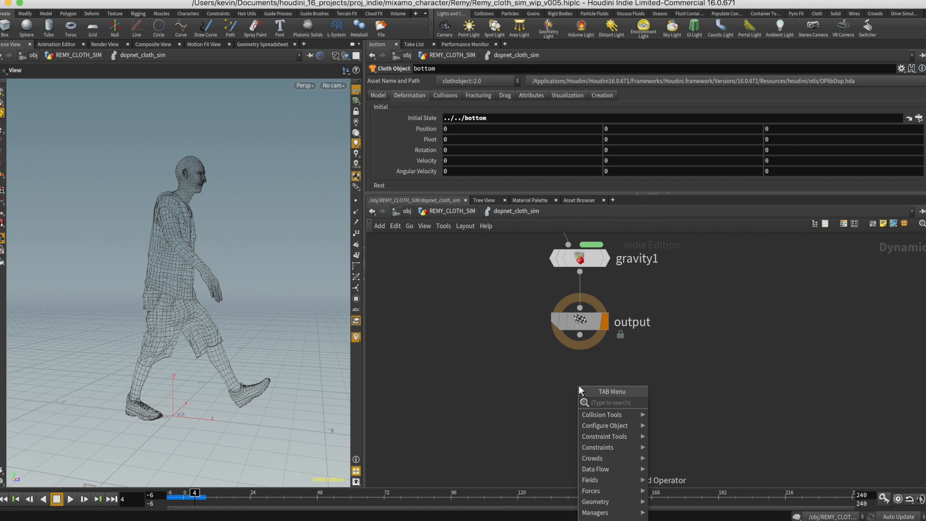
pyautogui.write('cloth')
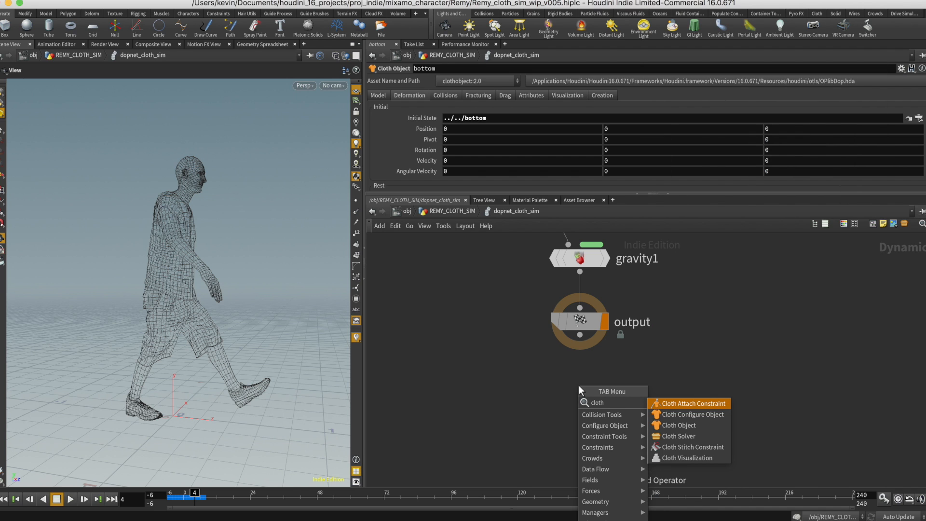
pyautogui.press('Escape')
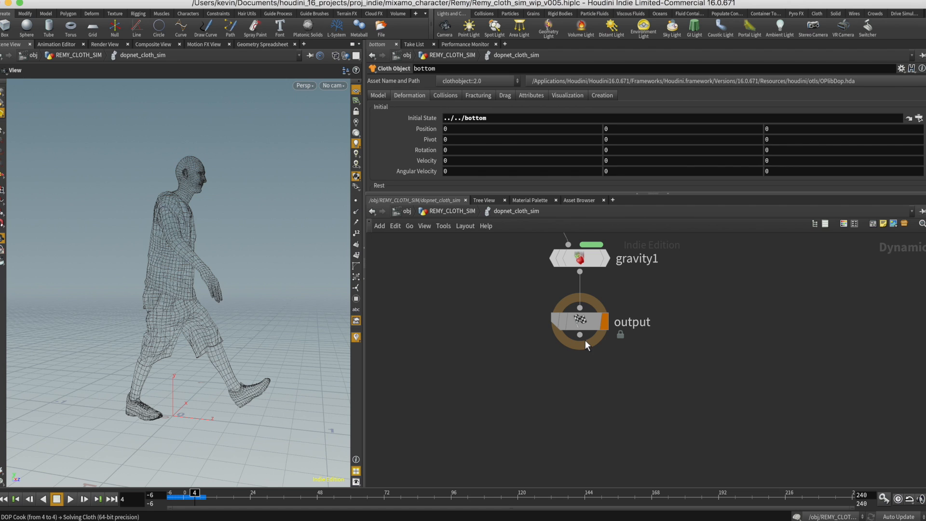
pyautogui.click(585, 340)
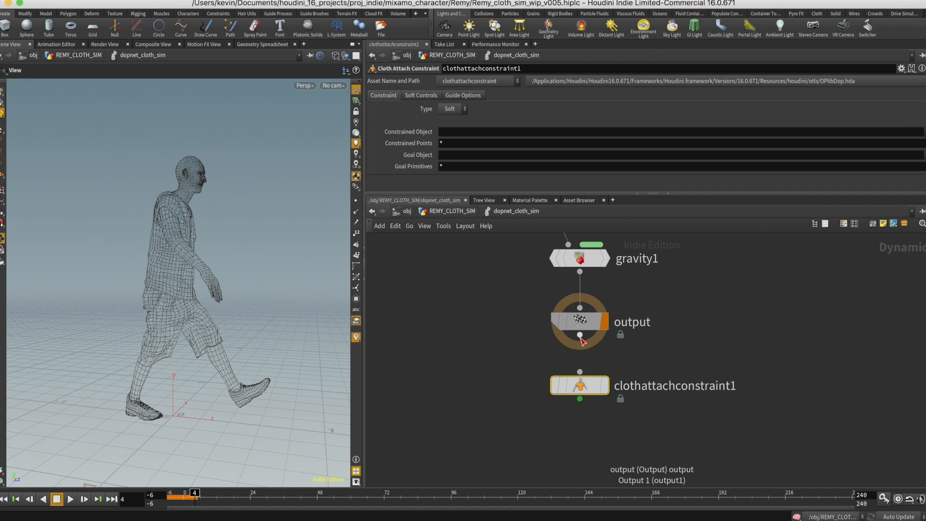
pyautogui.click(582, 341)
pyautogui.click(606, 393)
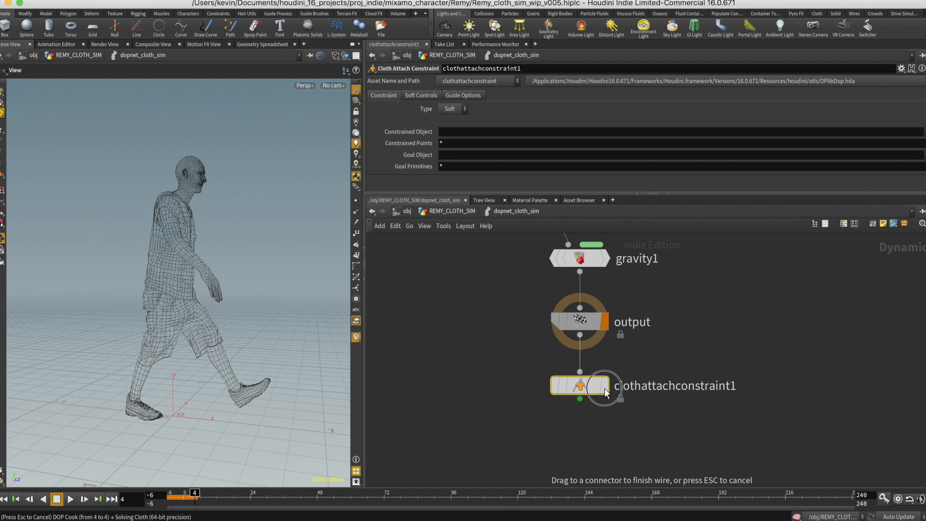
pyautogui.click(605, 390)
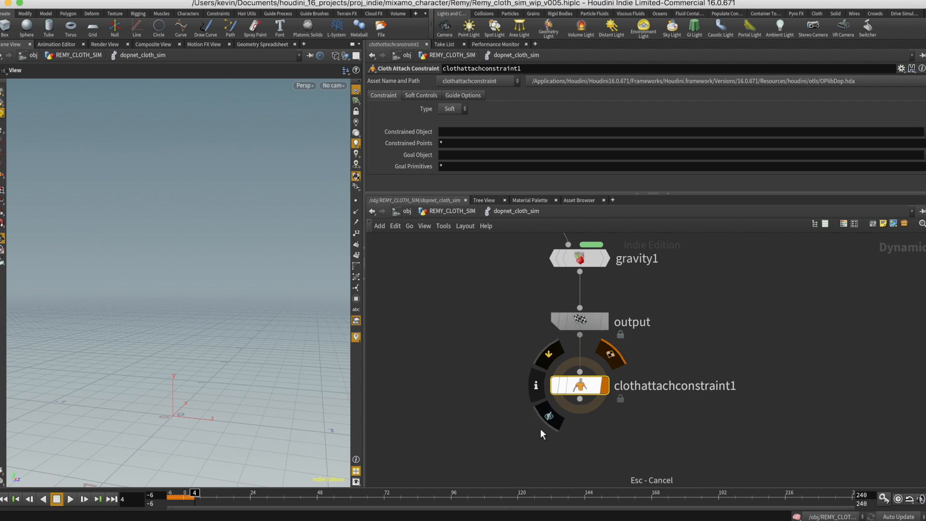
pyautogui.click(5, 499)
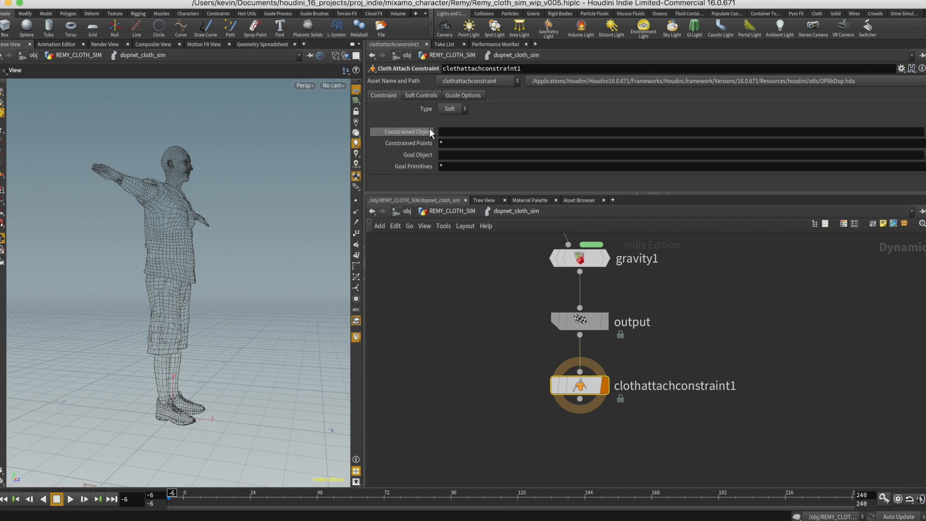
# - Go up to REMY_CLOTH_SIM and move the top and bottom nodes higher above merge1 to make room beneath them
pyautogui.click(446, 280)
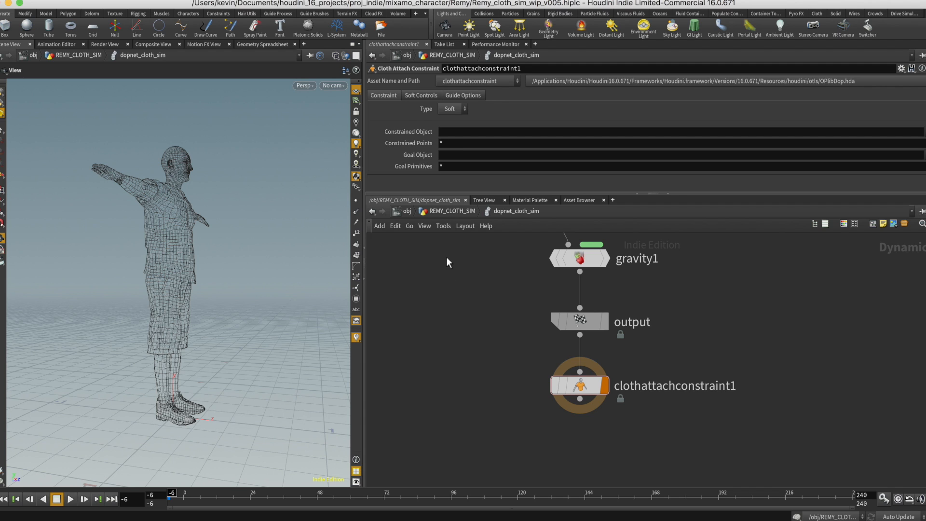
pyautogui.click(449, 210)
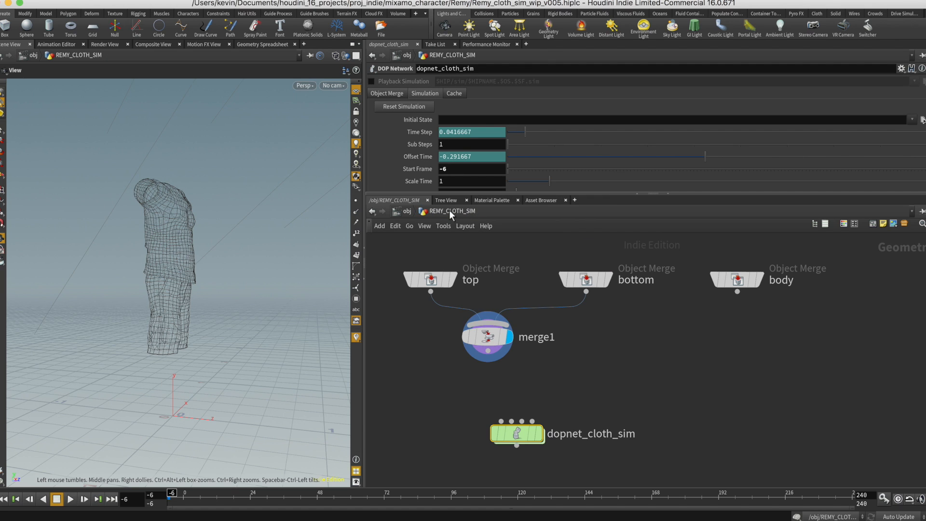
pyautogui.scroll(5, 652, 318)
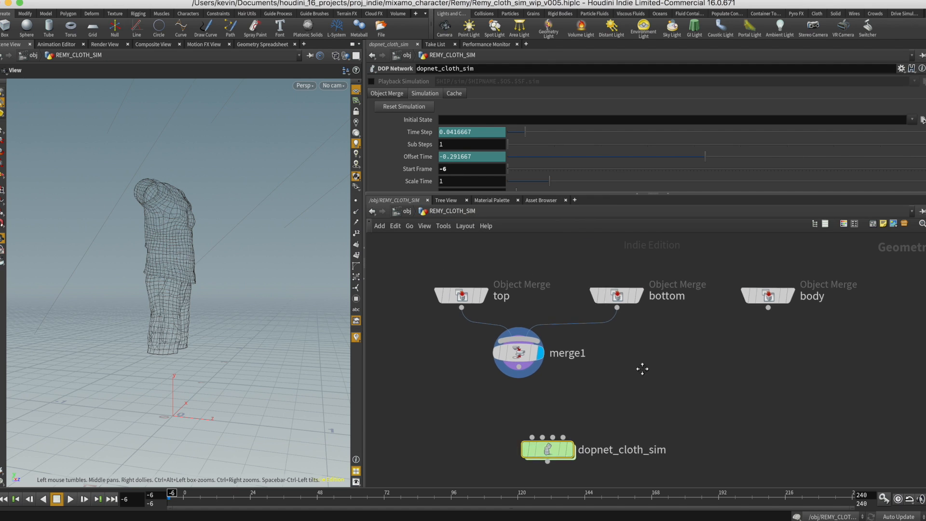
pyautogui.moveTo(512, 334); pyautogui.dragTo(519, 282)
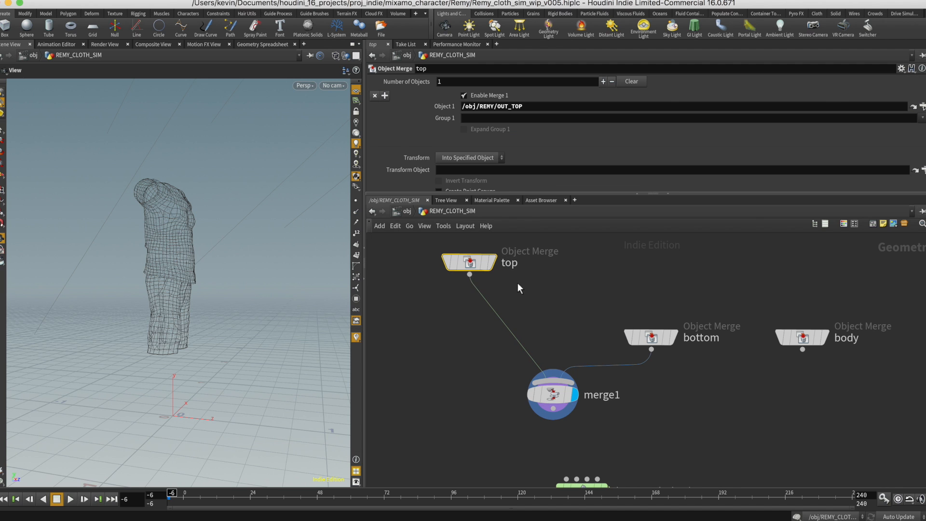
pyautogui.moveTo(650, 336); pyautogui.dragTo(670, 265)
pyautogui.moveTo(610, 242); pyautogui.dragTo(723, 284)
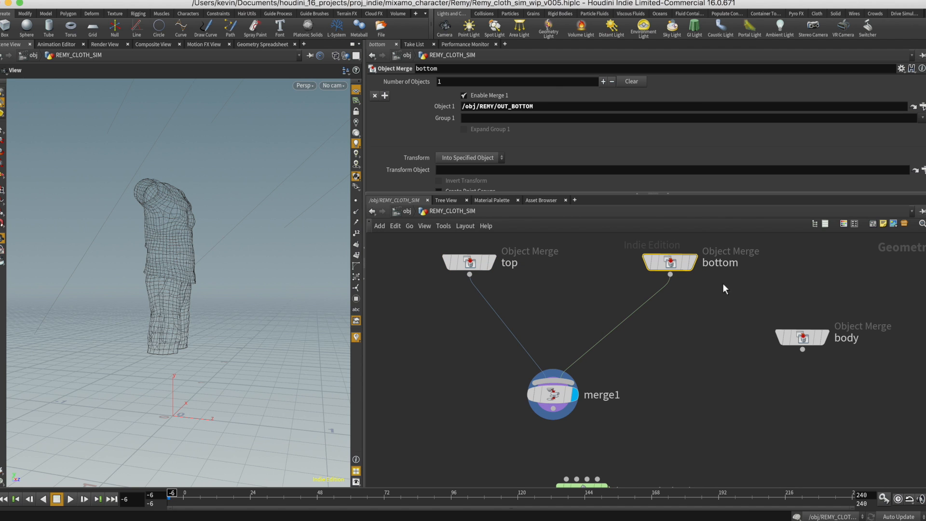
# - Display the bottom node and select the loop of points around the waist edge of the trousers
pyautogui.click(692, 262)
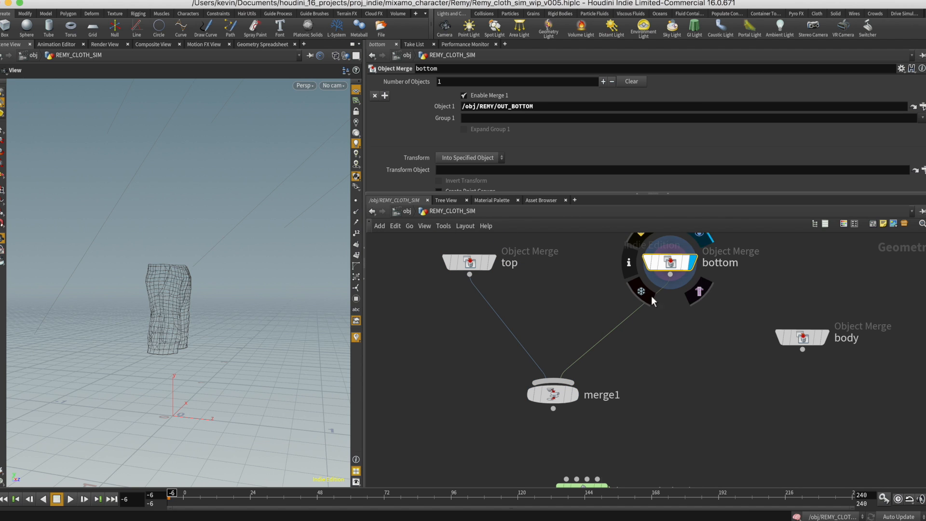
pyautogui.moveTo(169, 282); pyautogui.dragTo(238, 257, button='right')
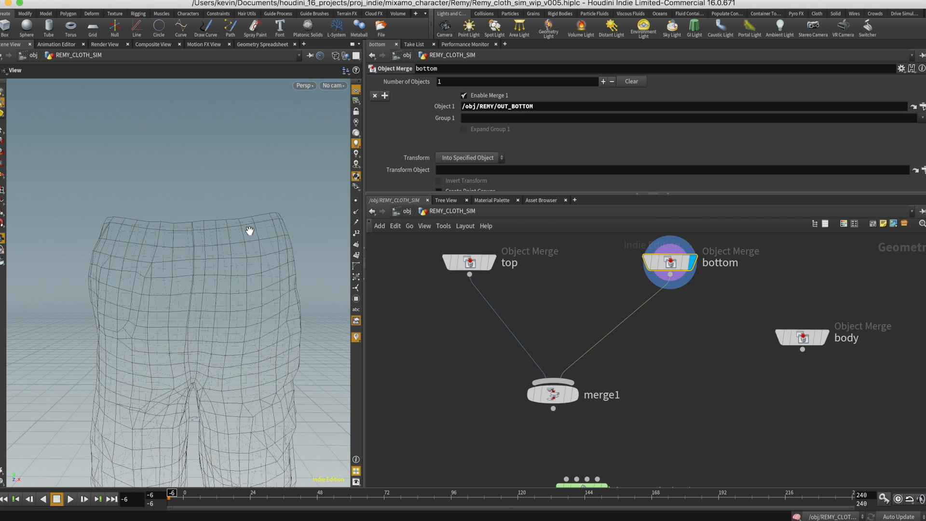
pyautogui.press('s')
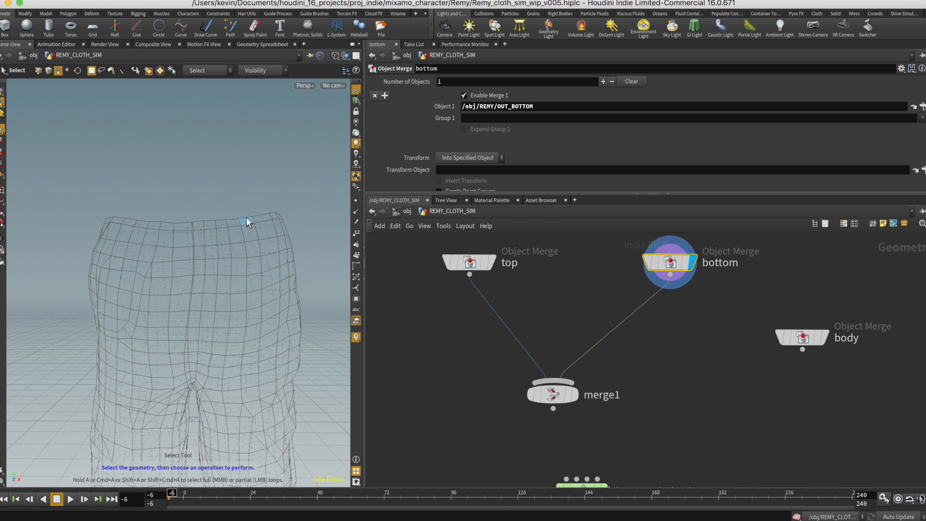
pyautogui.press('3')
pyautogui.doubleClick(245, 216)
pyautogui.keyDown('alt'); pyautogui.moveTo(261, 247); pyautogui.dragTo(250, 222); pyautogui.keyUp('alt')
pyautogui.moveTo(246, 220); pyautogui.dragTo(417, 336, button='right')
# - Create a point group from the selected waist points and name it bottom_constraint_points
pyautogui.press('Tab')
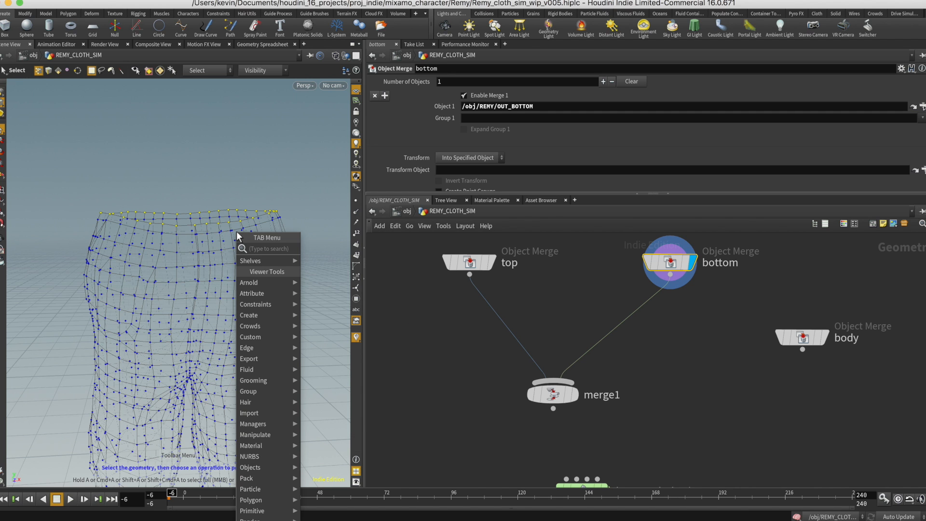
pyautogui.write('group')
pyautogui.press('Return')
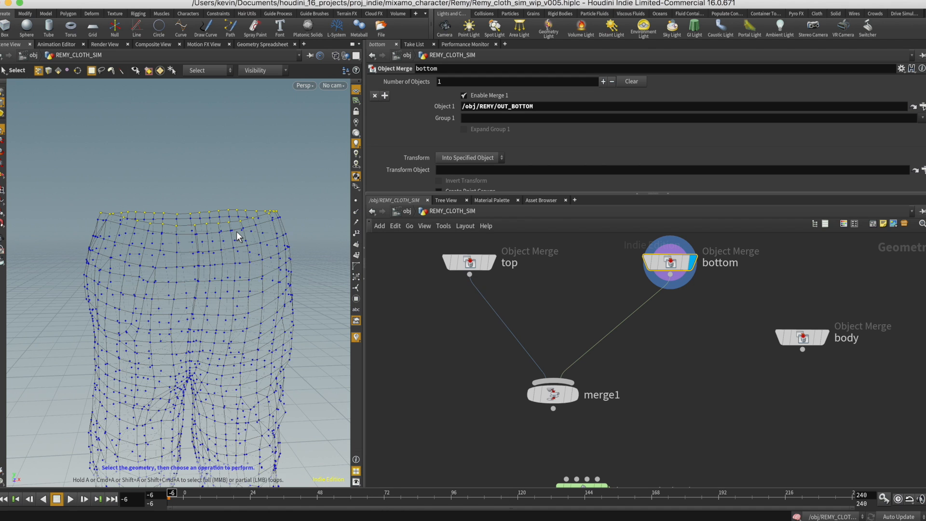
pyautogui.scroll(3, 692, 366)
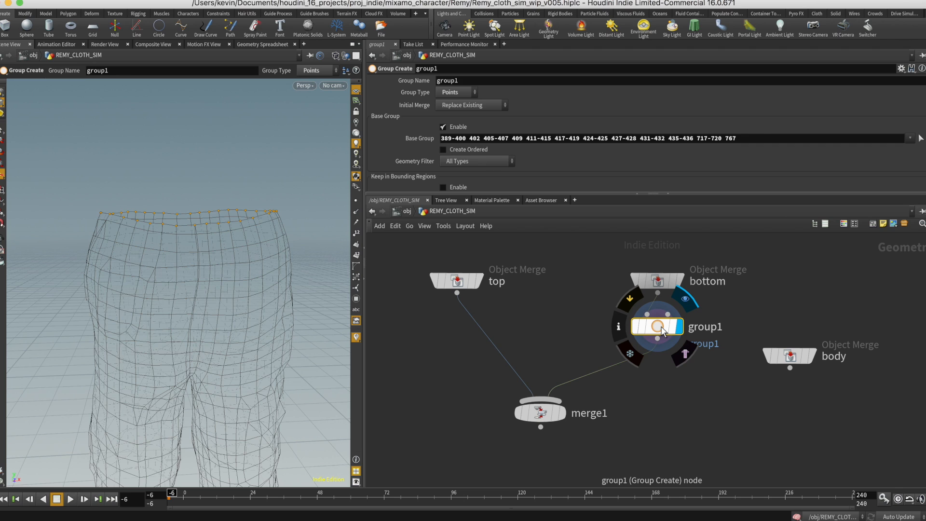
pyautogui.doubleClick(464, 80)
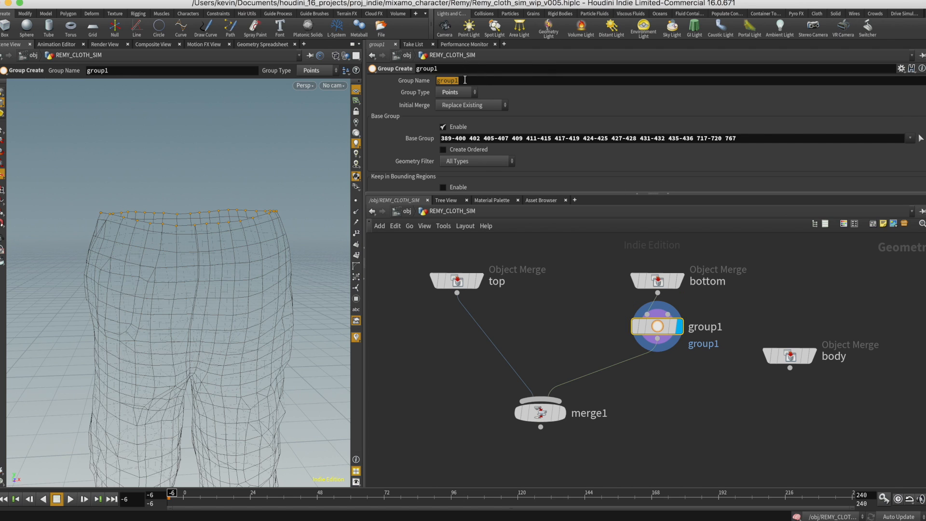
pyautogui.write('bottomP')
pyautogui.press('BackSpace')
pyautogui.write('_constraint_points')
pyautogui.press('Return')
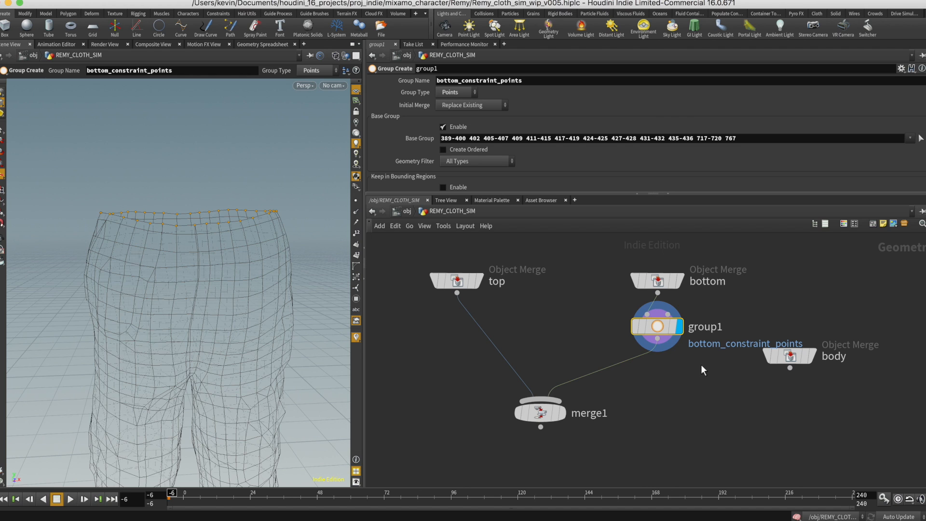
# - Move the body node clear of the group label and insert a Null between group1 and merge1
pyautogui.moveTo(791, 355); pyautogui.dragTo(878, 282)
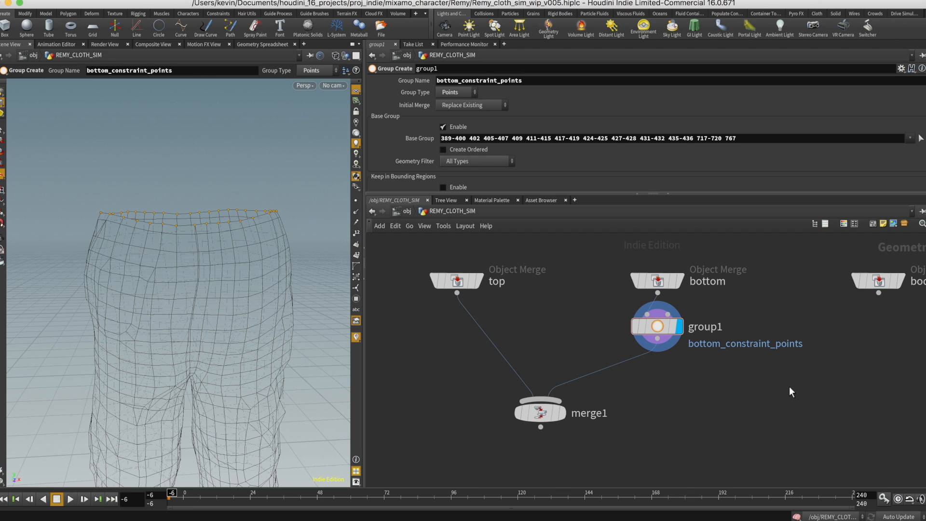
pyautogui.moveTo(732, 388); pyautogui.dragTo(745, 360, button='middle')
pyautogui.moveTo(553, 406); pyautogui.dragTo(660, 367)
pyautogui.write('null')
pyautogui.press('Return')
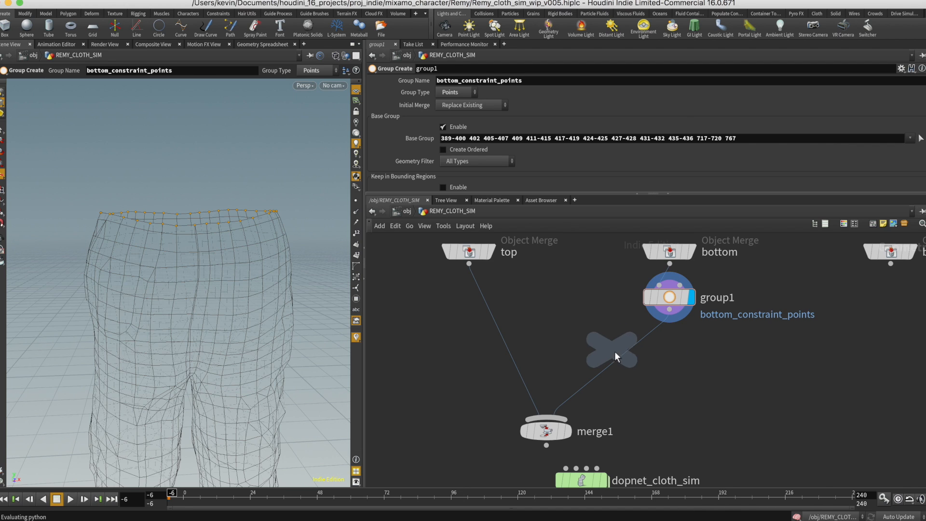
pyautogui.click(619, 358)
pyautogui.moveTo(620, 359); pyautogui.dragTo(682, 365)
# - Rename the new Null below group1 to OUT_BOTTOM
pyautogui.doubleClick(717, 365)
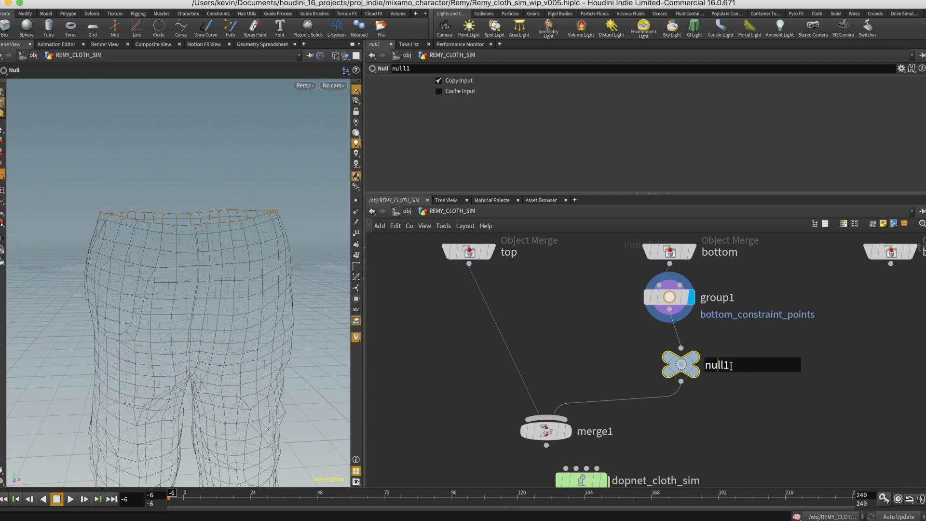
pyautogui.press('BackSpace')
pyautogui.press('BackSpace')
pyautogui.write('OUT_BOTTOM')
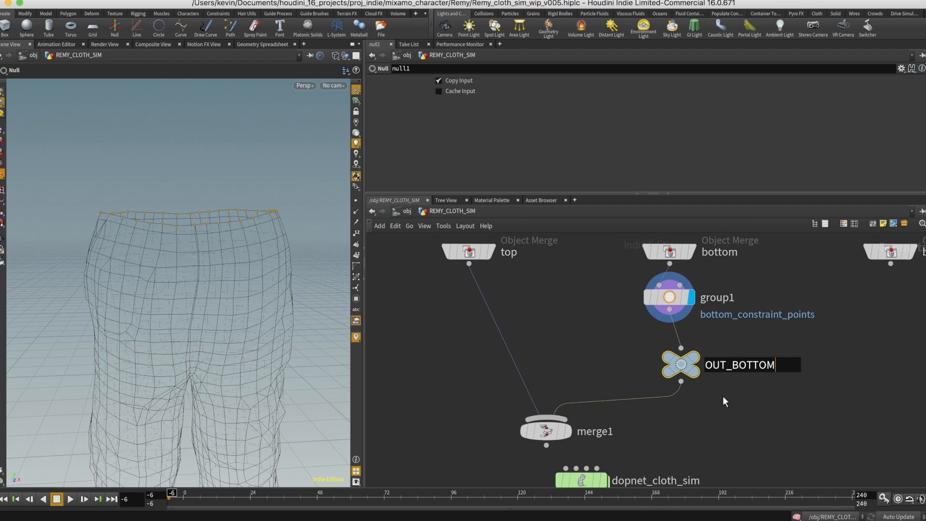
pyautogui.press('Return')
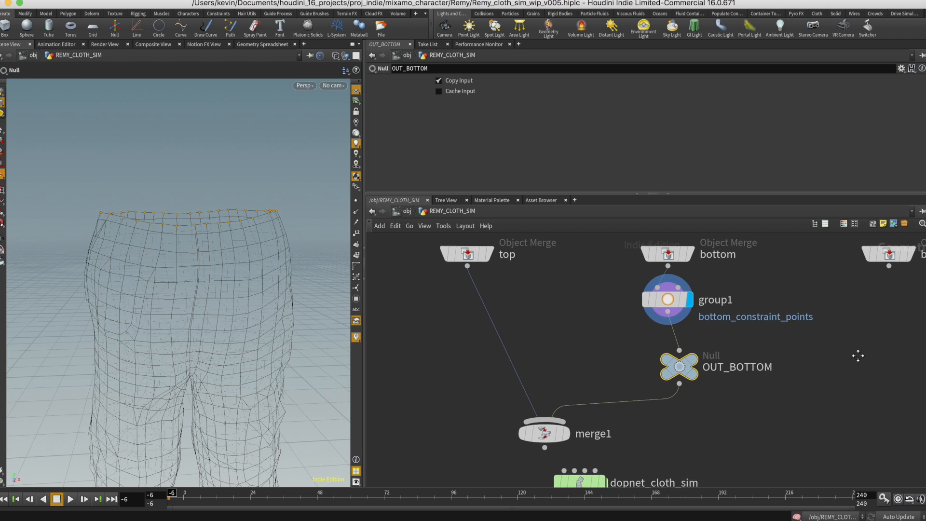
pyautogui.moveTo(863, 351); pyautogui.dragTo(769, 368, button='middle')
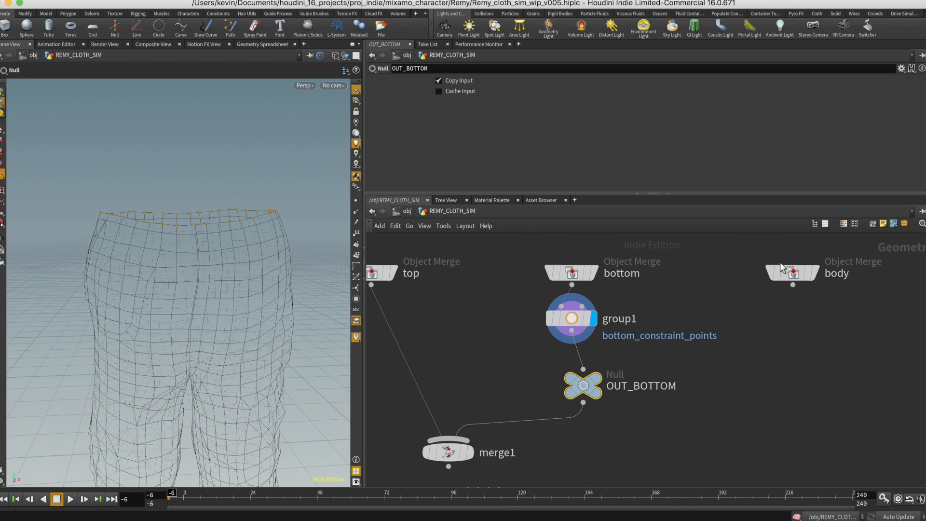
# - Display the body node and show the trousers' group1 as a template overlay for reference
pyautogui.click(822, 244)
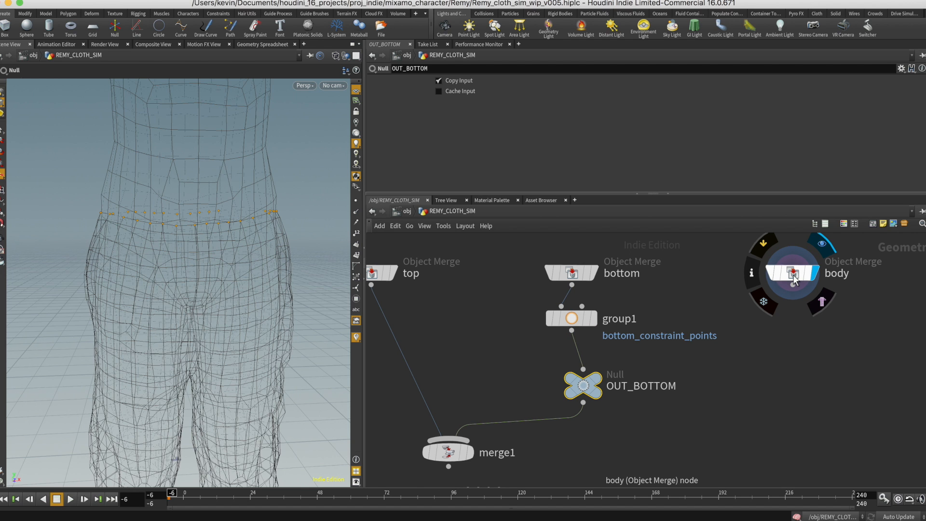
pyautogui.click(793, 279)
pyautogui.moveTo(252, 239); pyautogui.dragTo(165, 233)
pyautogui.moveTo(244, 207); pyautogui.dragTo(261, 216)
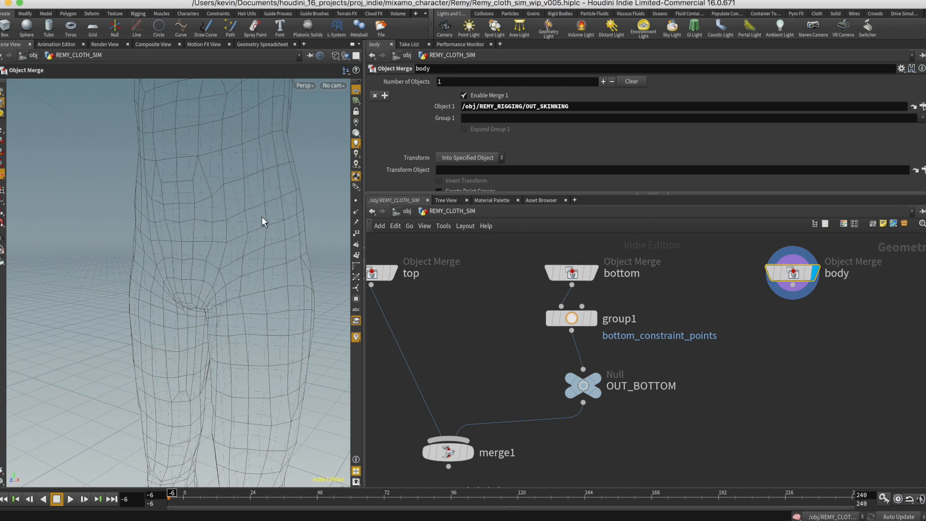
pyautogui.click(587, 318)
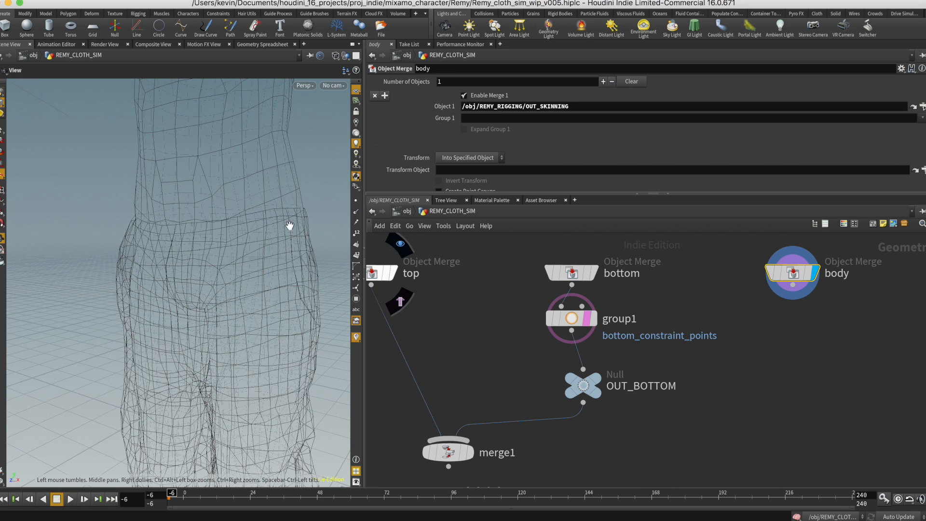
pyautogui.moveTo(289, 223); pyautogui.dragTo(253, 231)
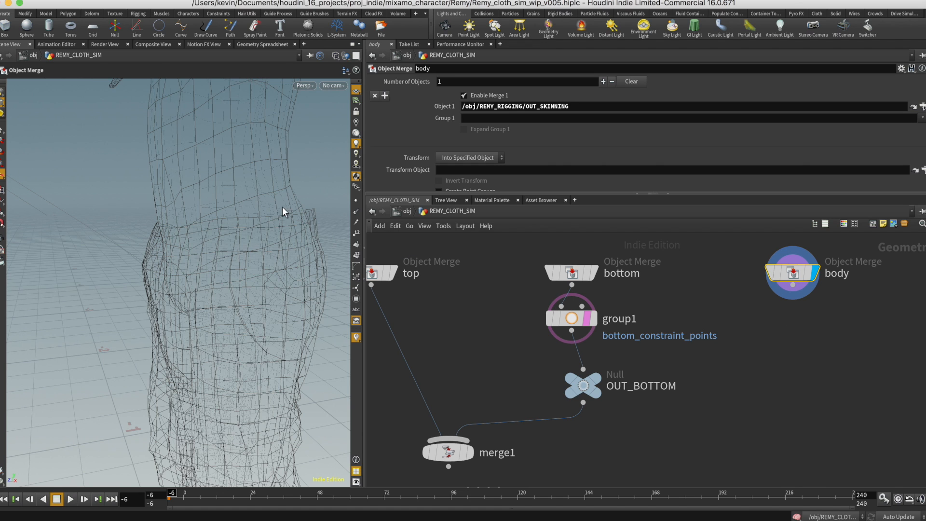
# - Select the full loop of body primitives around the waist, next to the top edge of the trousers
pyautogui.press('s')
pyautogui.press('4')
pyautogui.click(268, 207)
pyautogui.press('a')
pyautogui.middleClick(248, 210)
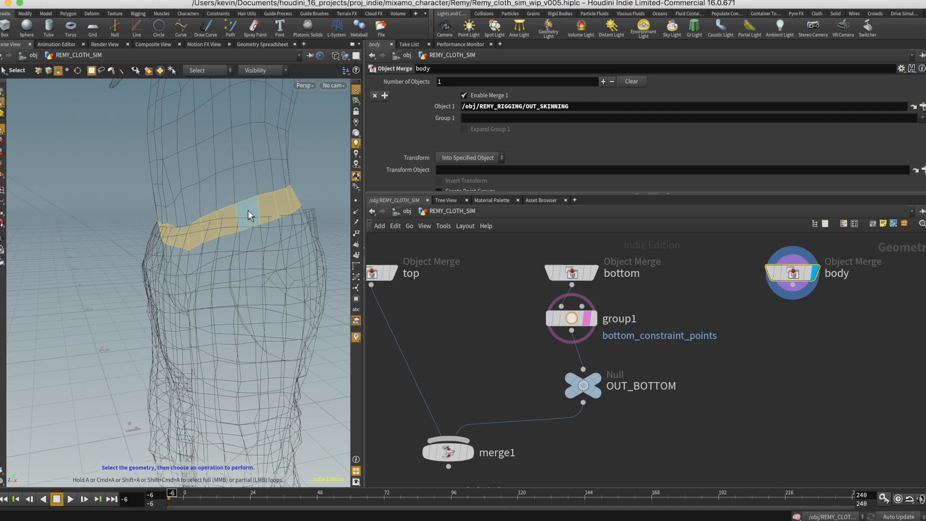
pyautogui.keyDown('alt'); pyautogui.moveTo(247, 227); pyautogui.dragTo(219, 247); pyautogui.keyUp('alt')
pyautogui.moveTo(308, 239); pyautogui.dragTo(248, 244)
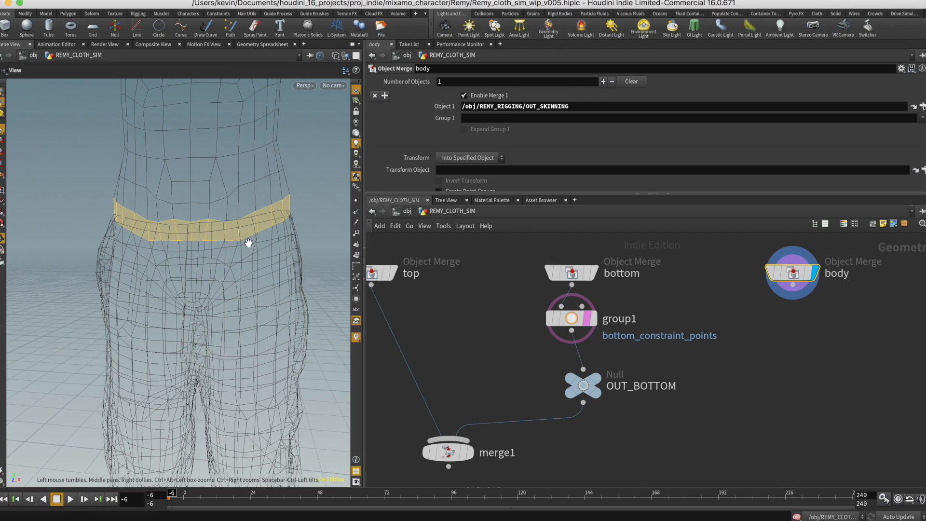
# - Create a primitive group from the selected waist polygons of the body and name it body_prim
pyautogui.press('s')
pyautogui.press('Tab')
pyautogui.write('group')
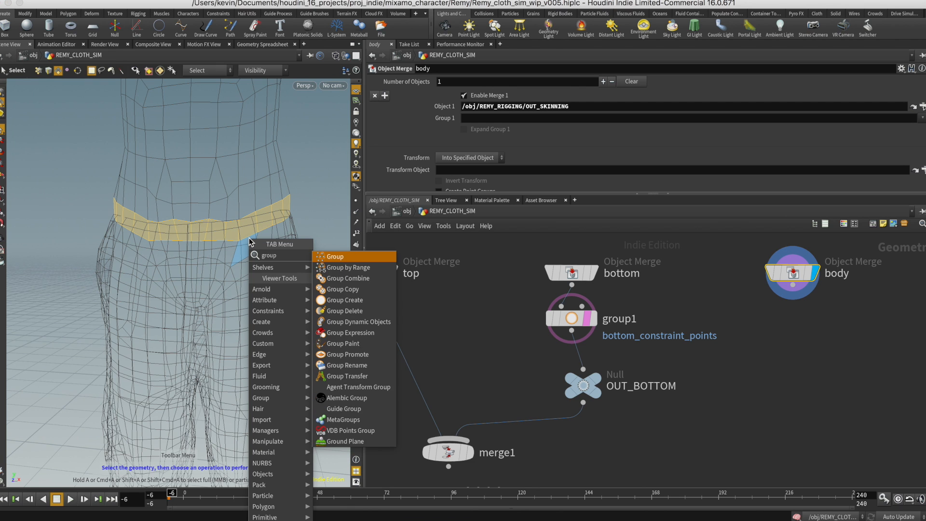
pyautogui.press('Return')
pyautogui.scroll(5, 820, 367)
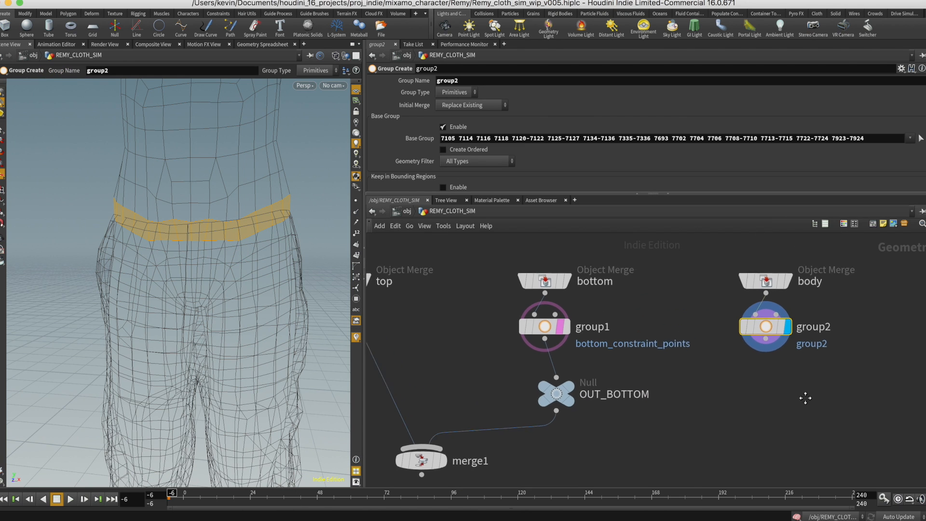
pyautogui.moveTo(759, 345)
pyautogui.doubleClick(464, 81)
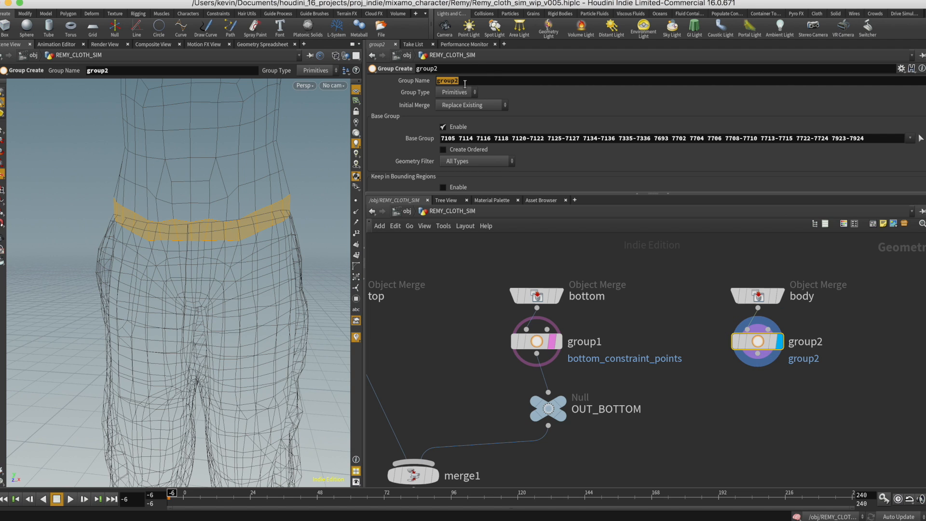
pyautogui.write('body_prim')
pyautogui.press('Return')
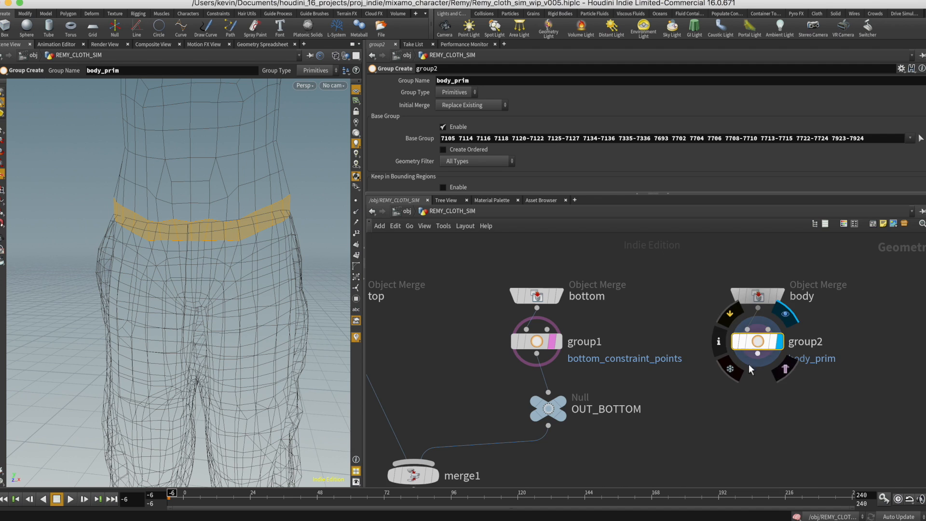
# - Add a Null below group2, connect and display it, and rename it OUT_BODY
pyautogui.scroll(-2, 737, 371)
pyautogui.press('Tab')
pyautogui.write('nu')
pyautogui.press('Return')
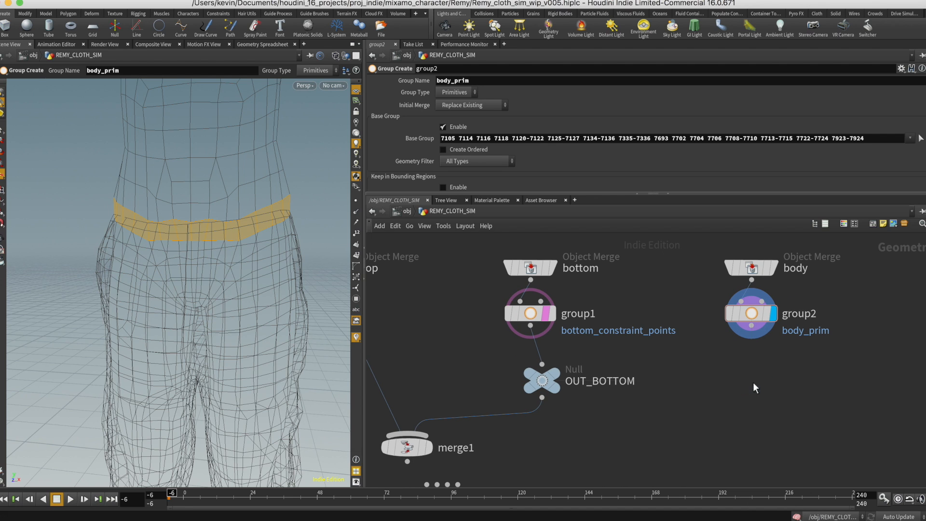
pyautogui.click(751, 381)
pyautogui.moveTo(751, 326); pyautogui.dragTo(751, 364)
pyautogui.click(768, 381)
pyautogui.doubleClick(786, 381)
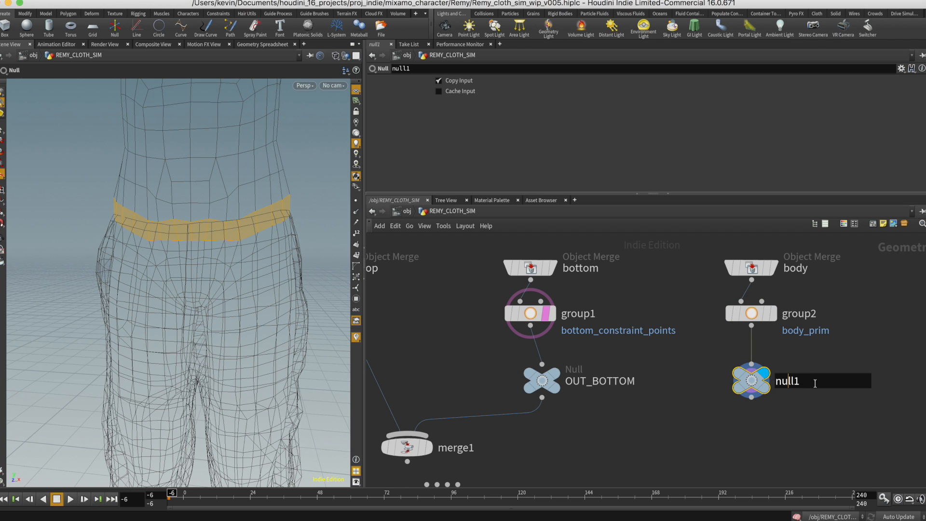
pyautogui.write('OUT_BODY')
pyautogui.press('Return')
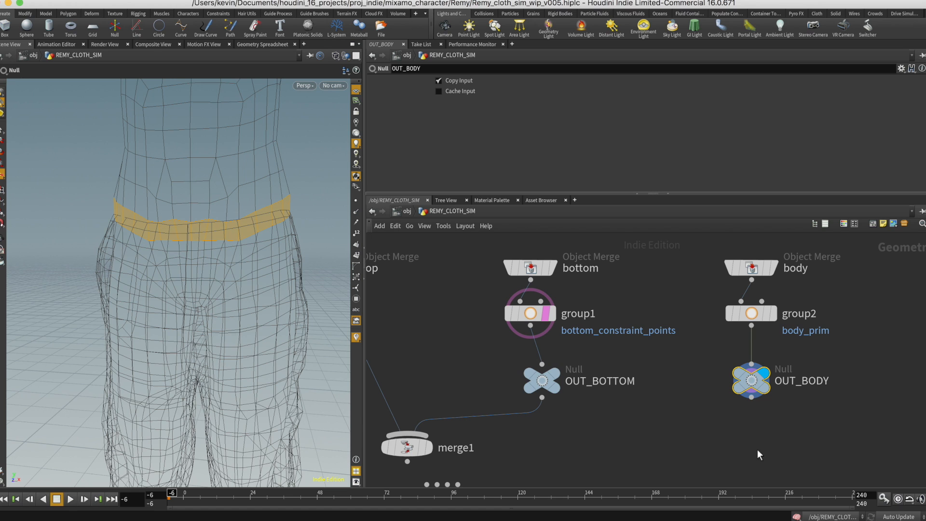
# - Move dopnet_cloth_sim below the OUT_BOTTOM and OUT_BODY nodes and enter its network
pyautogui.moveTo(635, 432); pyautogui.dragTo(709, 384, button='middle')
pyautogui.moveTo(515, 449); pyautogui.dragTo(690, 452)
pyautogui.press('h')
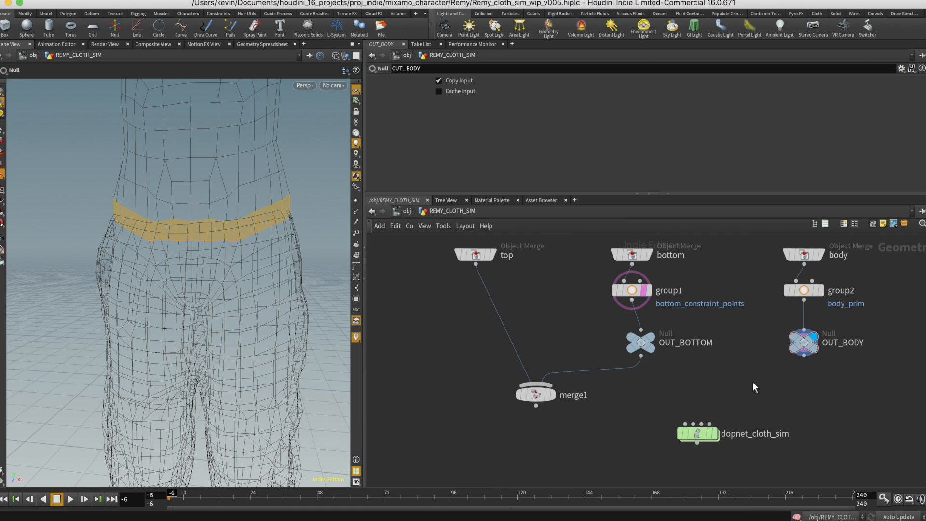
pyautogui.doubleClick(687, 449)
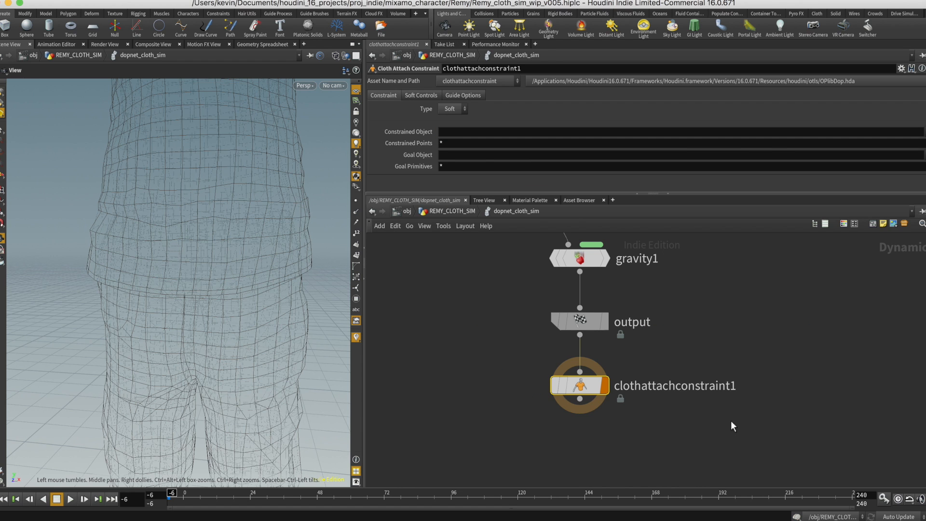
# - Set the Initial State of the bottom cloth object to the OUT_BOTTOM node
pyautogui.scroll(10, 777, 383)
pyautogui.moveTo(762, 289); pyautogui.dragTo(733, 358)
pyautogui.click(918, 118)
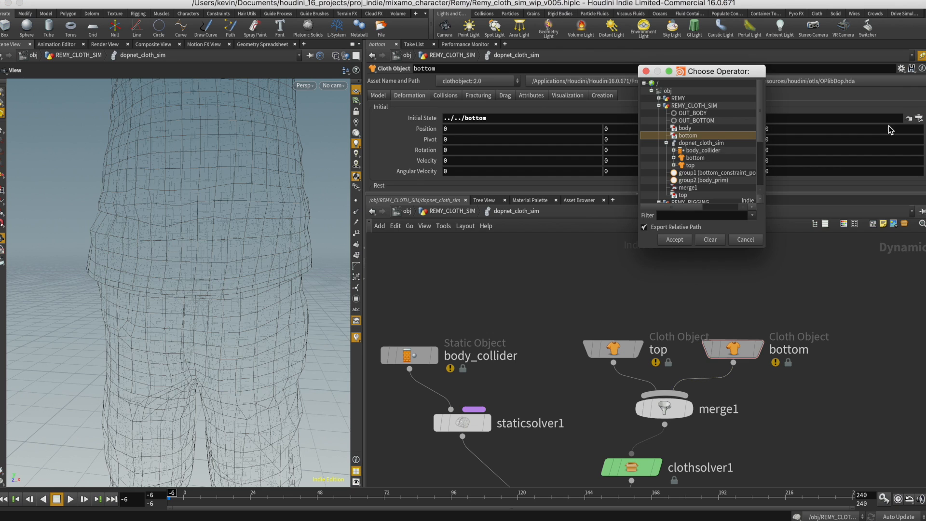
pyautogui.click(695, 121)
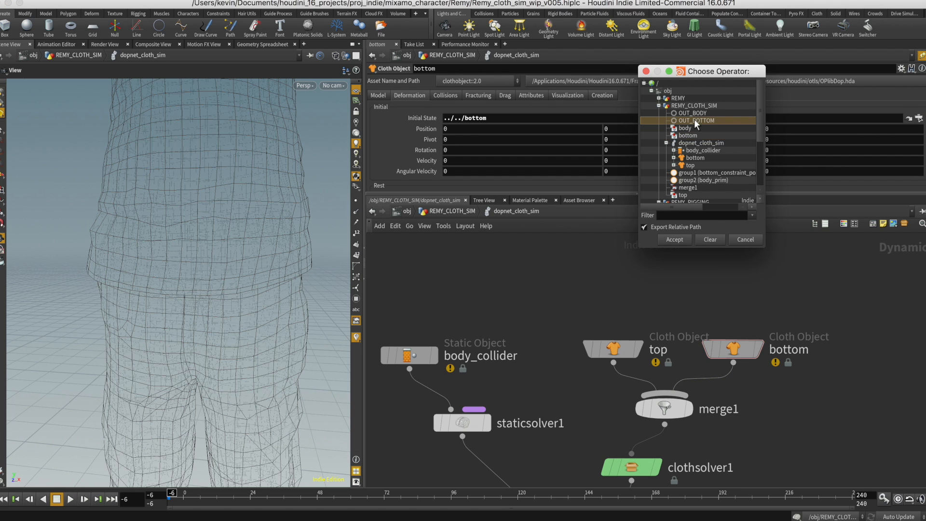
pyautogui.click(673, 239)
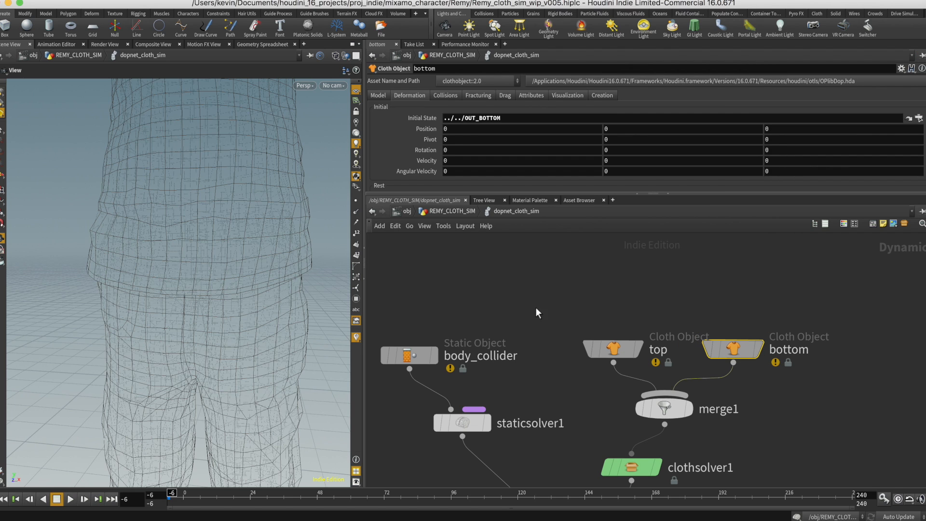
# - Set the SOP Path of the body_collider static object to /obj/REMY_CLOTH_SIM/OUT_BODY
pyautogui.click(487, 317)
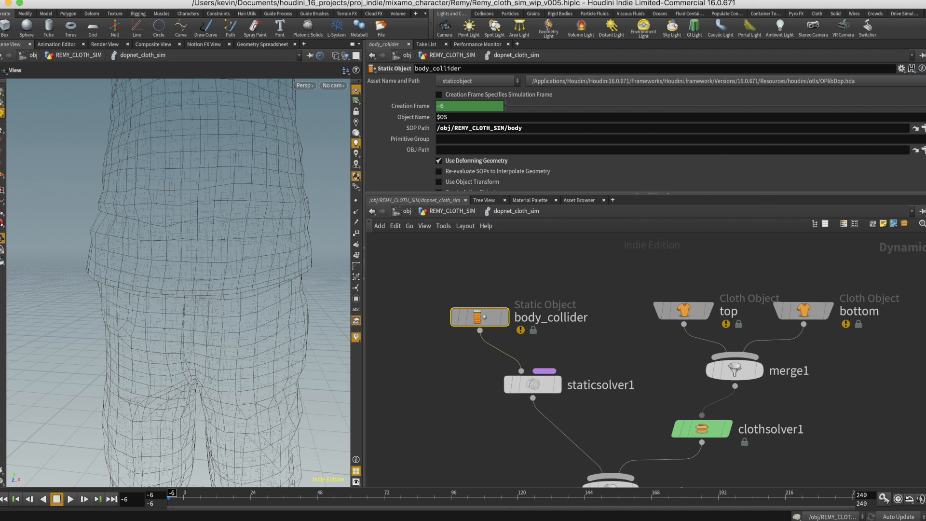
pyautogui.click(922, 128)
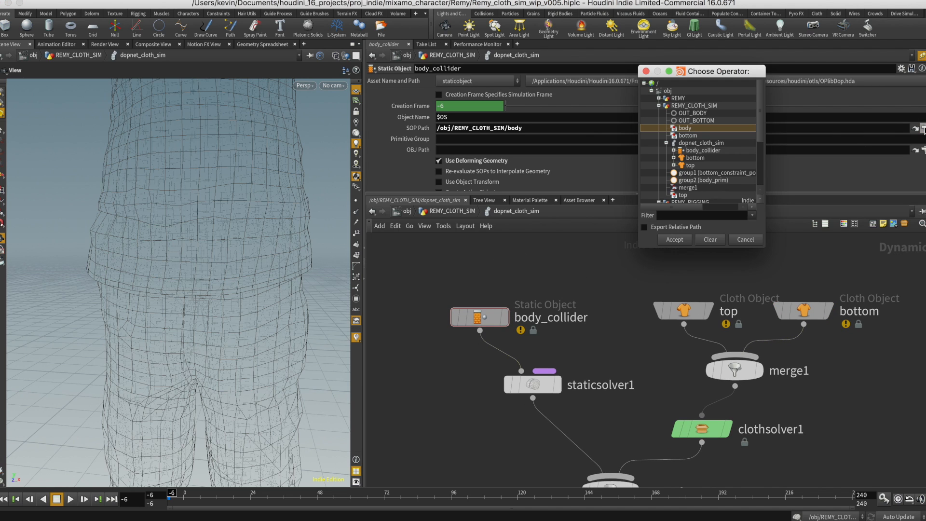
pyautogui.click(696, 113)
pyautogui.click(675, 239)
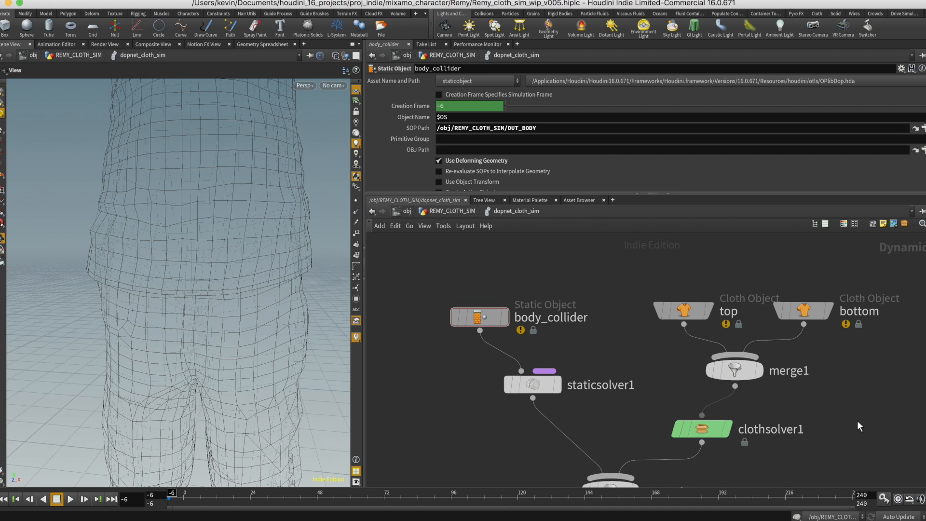
# - Set the cloth attach constraint's Constrained Object to bottom and its Constrained Points to bottom_constraint_points
pyautogui.press('h')
pyautogui.moveTo(817, 467); pyautogui.dragTo(803, 280, button='middle')
pyautogui.click(675, 392)
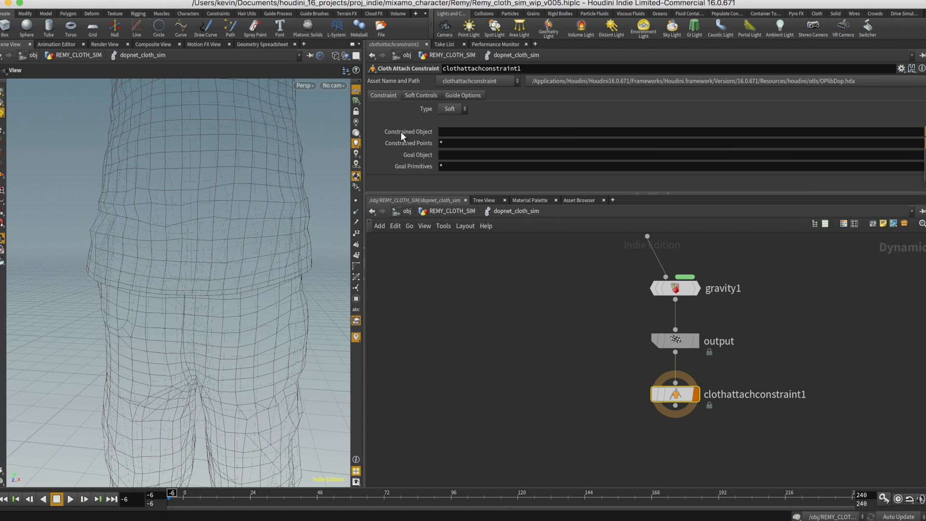
pyautogui.moveTo(925, 289); pyautogui.dragTo(871, 290)
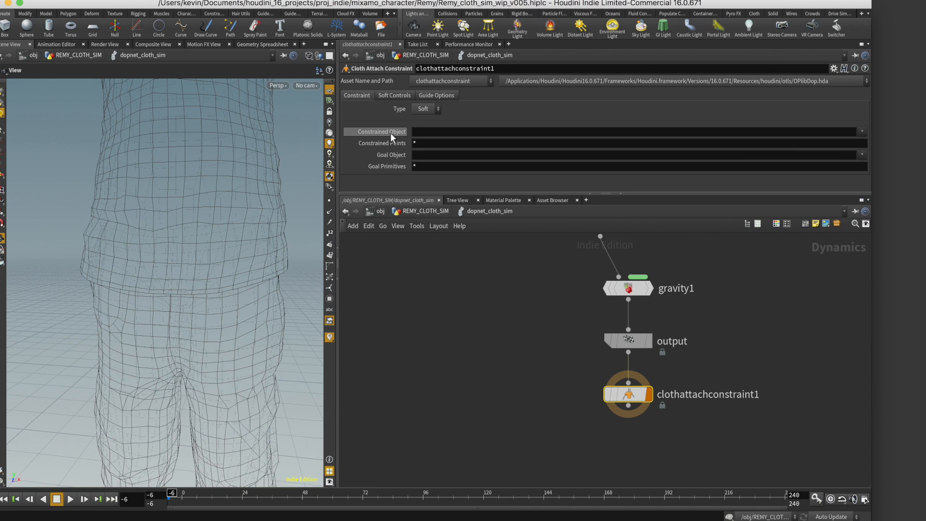
pyautogui.click(862, 131)
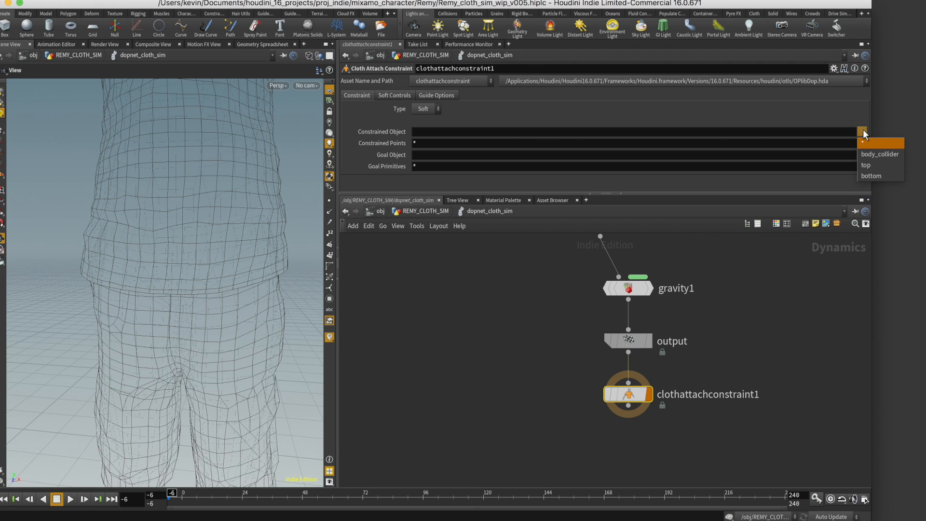
pyautogui.click(871, 176)
pyautogui.doubleClick(425, 143)
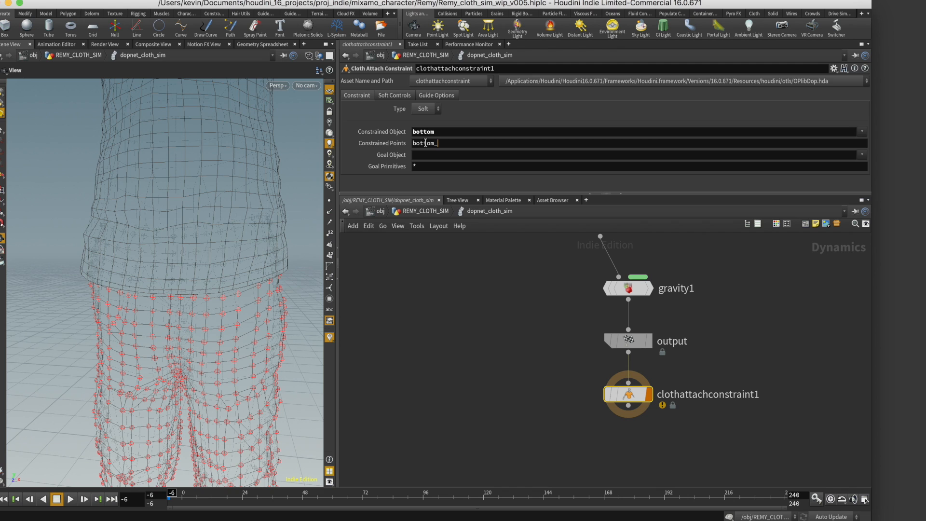
pyautogui.write('constraint_points')
pyautogui.press('Return')
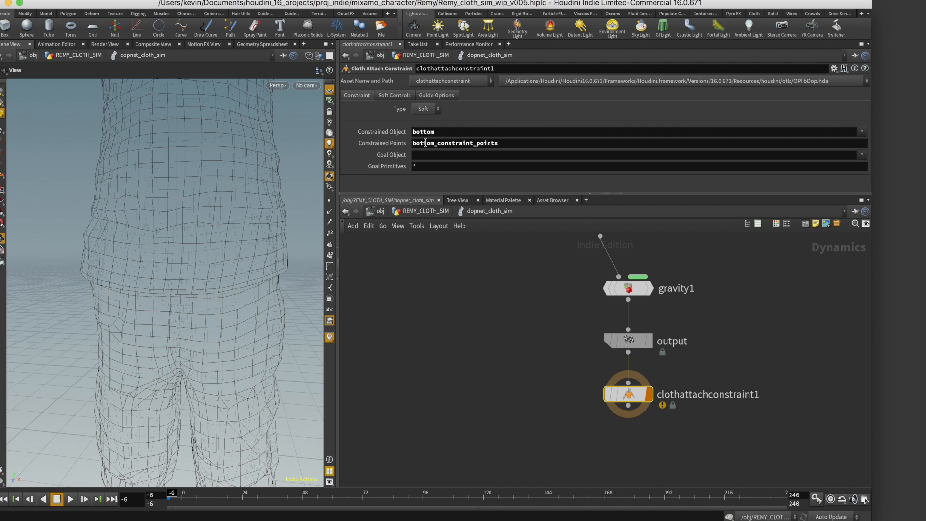
# - Set the cloth attach constraint's Goal Object to body_collider and its Goal Primitives to body_prim
pyautogui.click(862, 154)
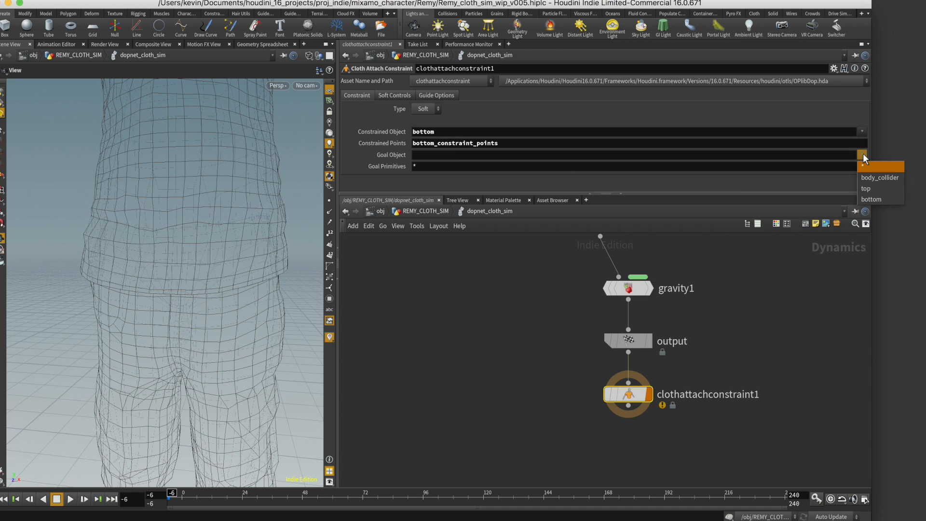
pyautogui.click(887, 179)
pyautogui.doubleClick(426, 167)
pyautogui.write('bo')
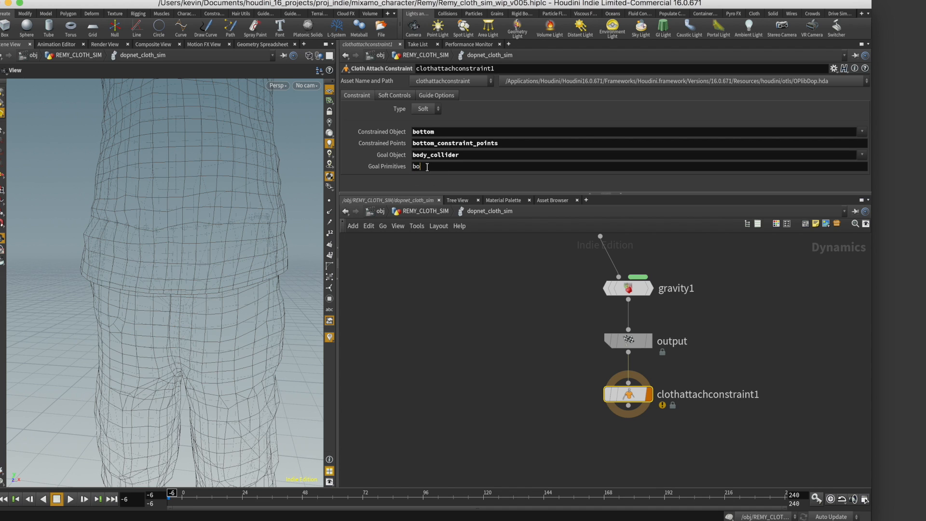
pyautogui.write('dy_prim')
pyautogui.press('Return')
# - Temporarily hide the top cloth object to examine the constraint points and goal primitives around the waist
pyautogui.moveTo(742, 281); pyautogui.dragTo(728, 374, button='middle')
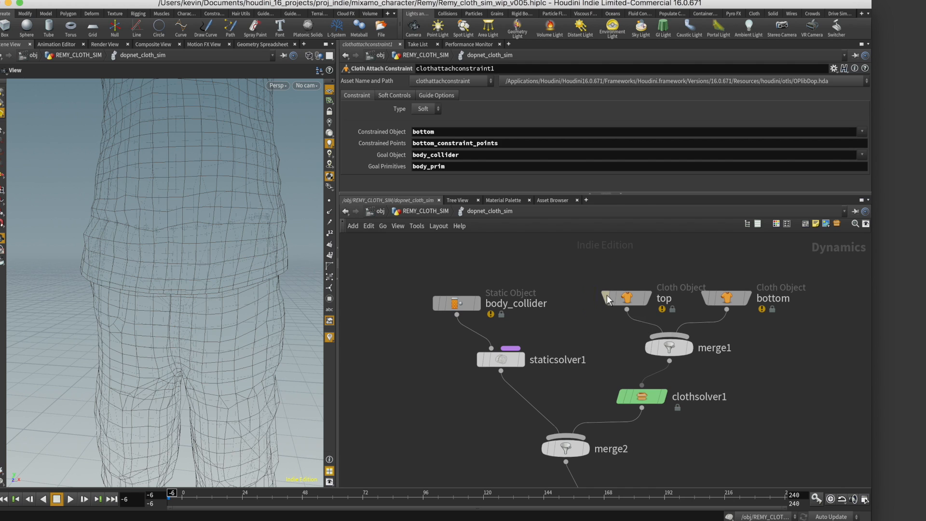
pyautogui.moveTo(610, 299)
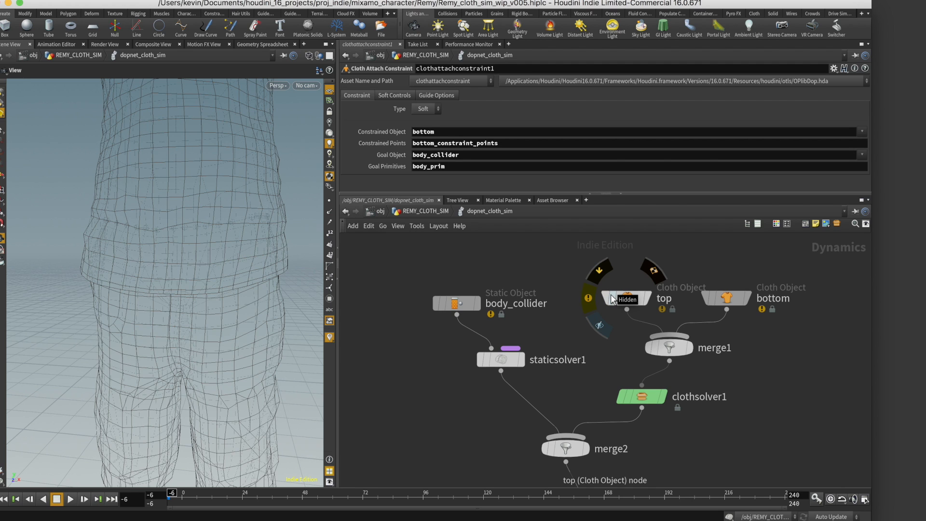
pyautogui.click(612, 299)
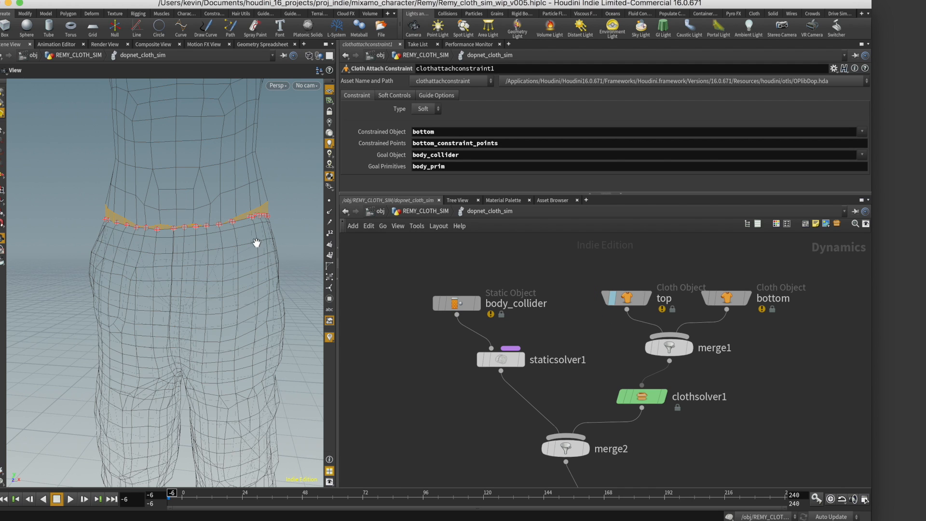
pyautogui.moveTo(242, 225); pyautogui.dragTo(249, 261)
pyautogui.moveTo(249, 260); pyautogui.dragTo(163, 263, button='right')
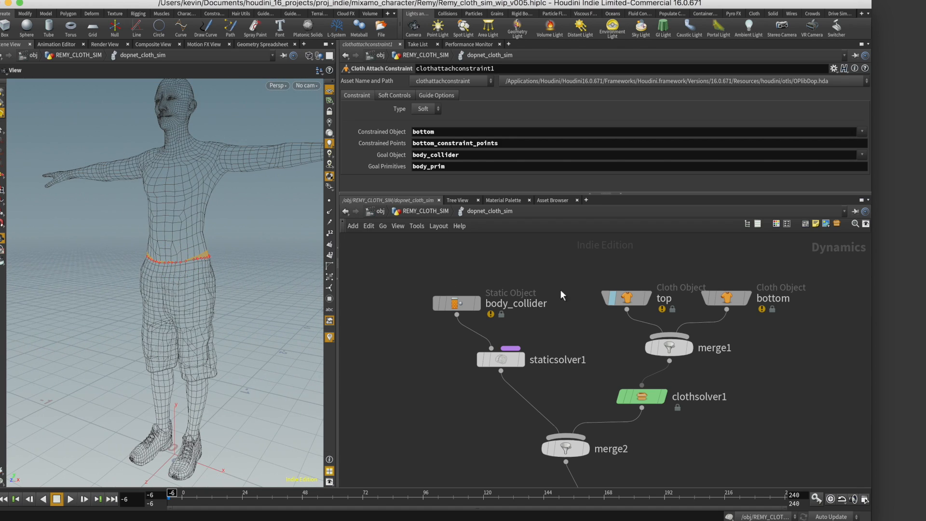
pyautogui.click(612, 300)
# - Play the cloth simulation from frame -6 to check the attached trousers, and stop it at frame 5
pyautogui.moveTo(759, 399); pyautogui.dragTo(708, 362, button='middle')
pyautogui.scroll(-6, 787, 329)
pyautogui.moveTo(728, 365); pyautogui.dragTo(772, 371, button='right')
pyautogui.scroll(5, 771, 376)
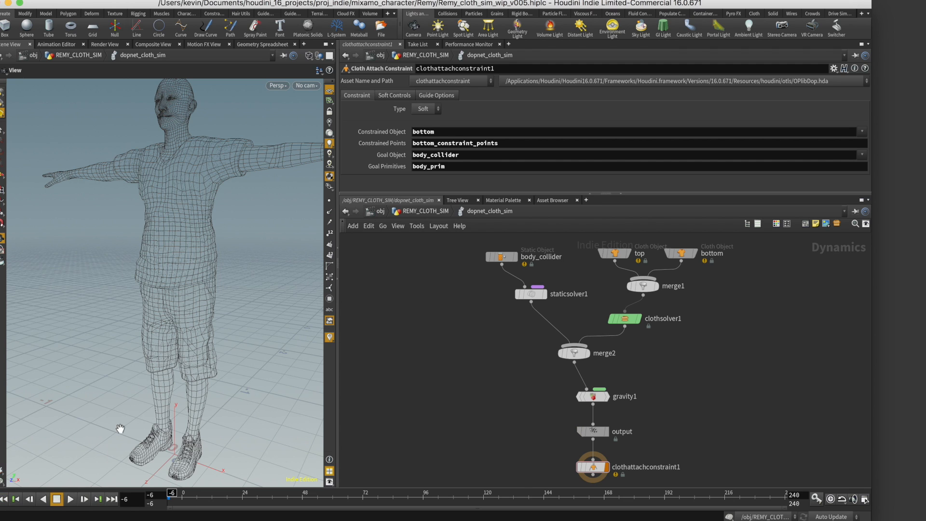
pyautogui.click(70, 500)
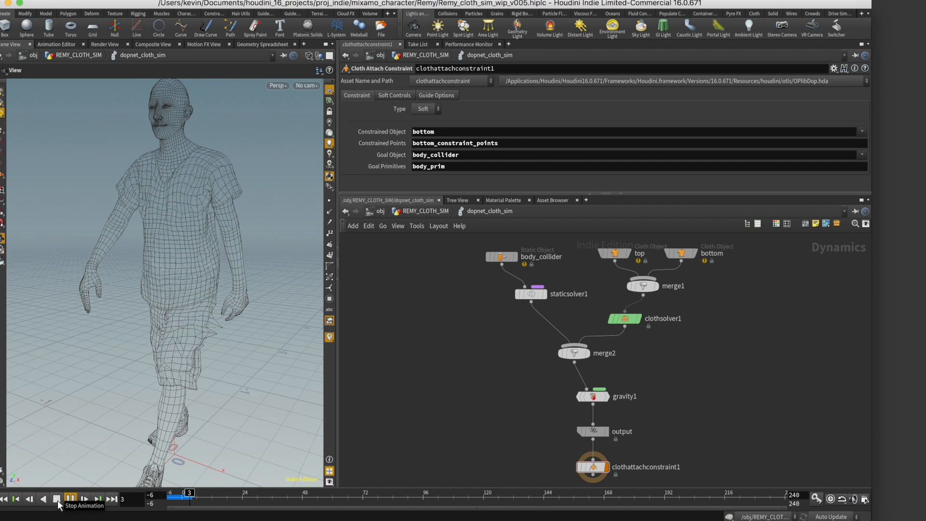
pyautogui.click(58, 501)
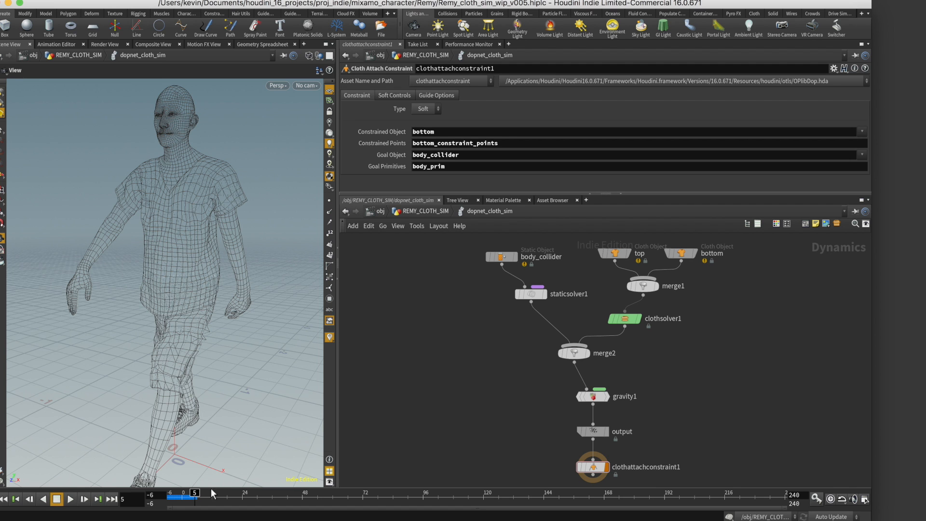
# - Examine the shirt's shoulders at frame -4, and set the cloth solver's Substeps to 6
pyautogui.moveTo(195, 492); pyautogui.dragTo(173, 498)
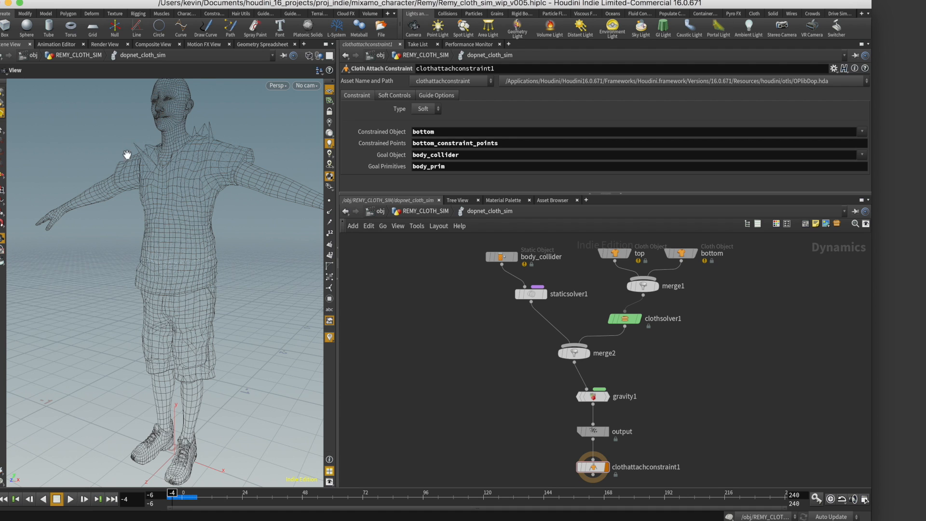
pyautogui.moveTo(169, 249); pyautogui.dragTo(247, 259)
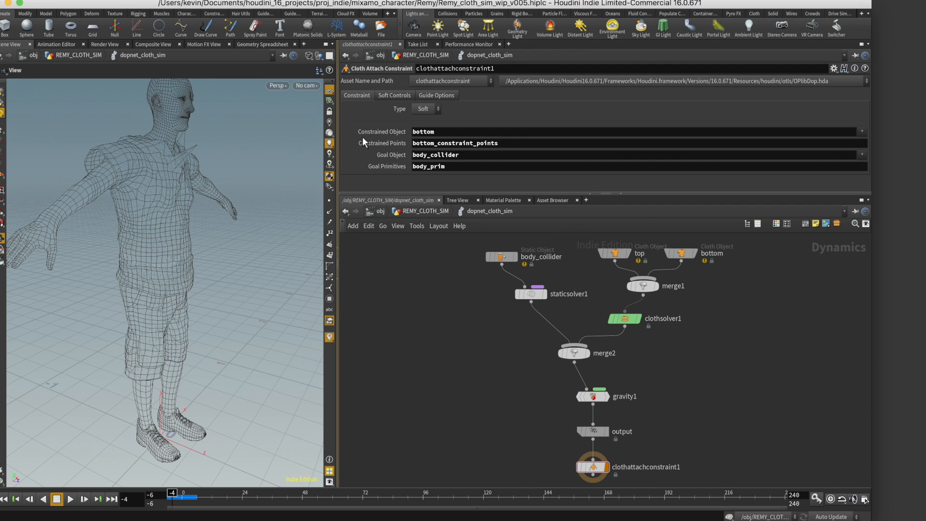
pyautogui.moveTo(592, 305); pyautogui.dragTo(665, 326)
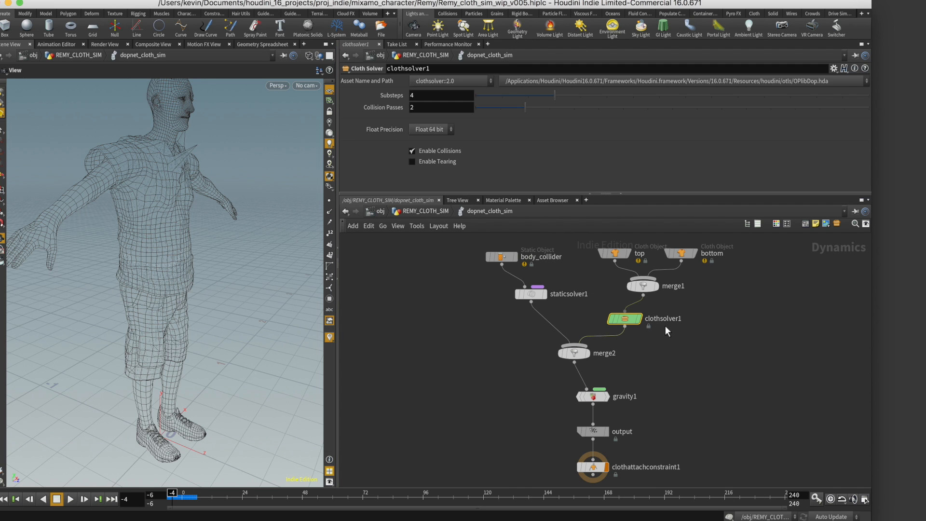
pyautogui.doubleClick(441, 95)
pyautogui.write('6')
pyautogui.press('Return')
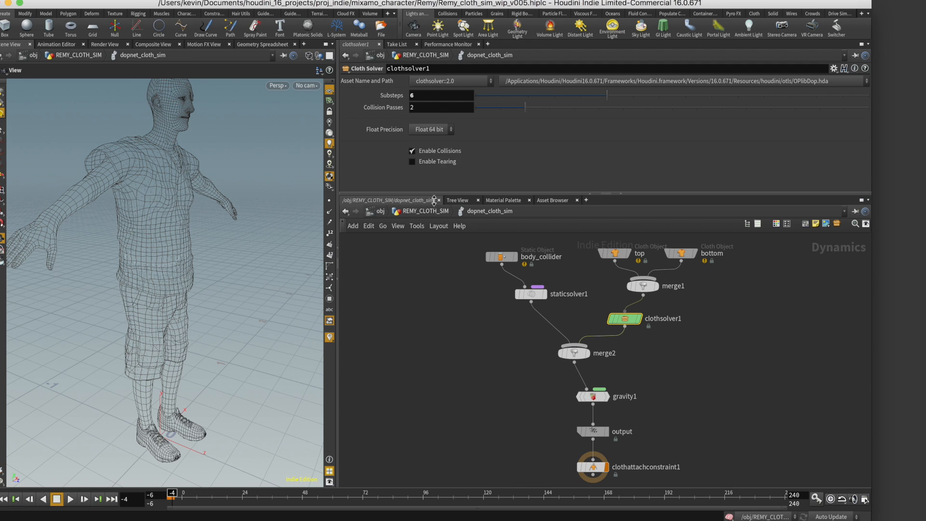
# - Replay the cloth simulation from frame -6 to about frame 2 to check the shoulders, and return to the first frame
pyautogui.click(4, 499)
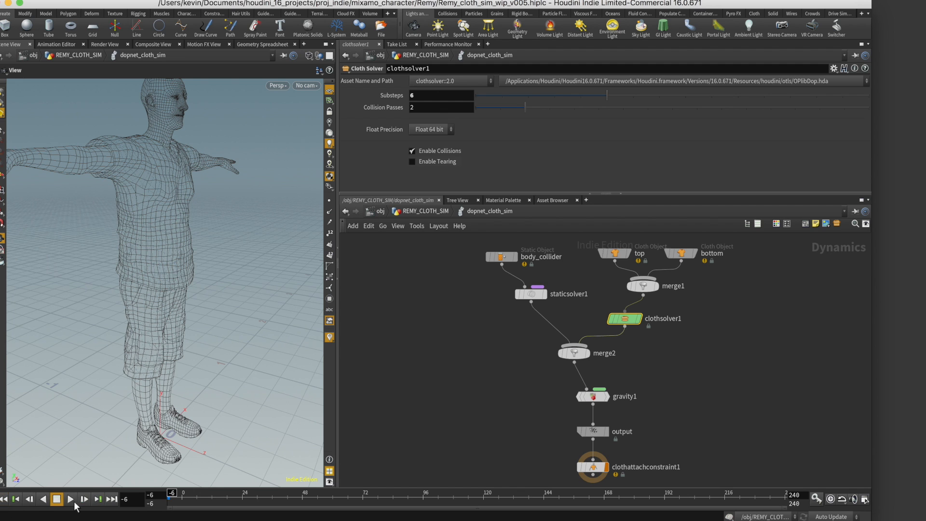
pyautogui.click(70, 499)
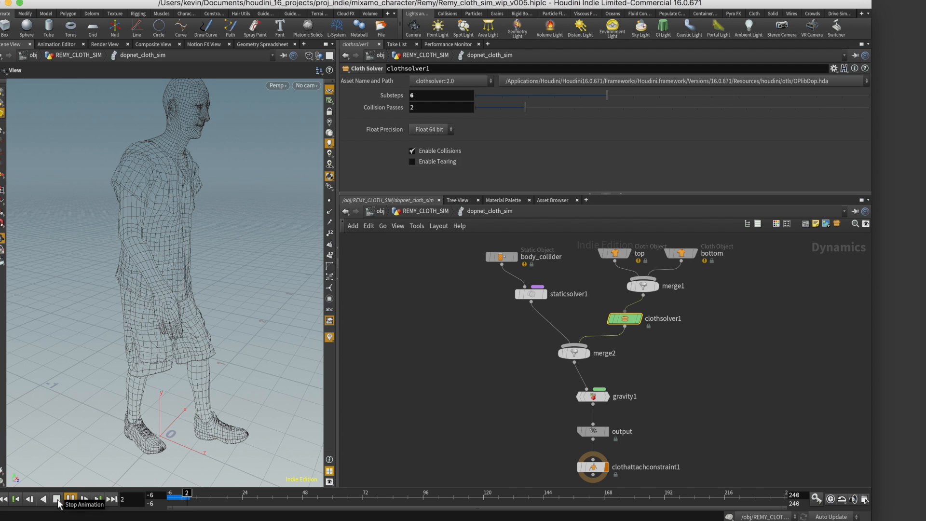
pyautogui.click(2, 499)
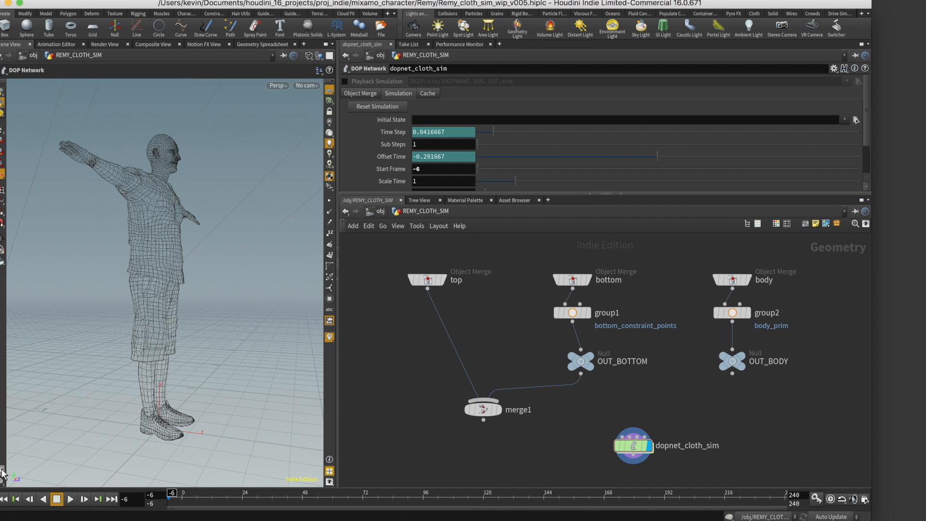
# - Render a viewport flipbook of the cloth simulation from $RFSTART to frame 120
pyautogui.click(4, 471)
pyautogui.moveTo(216, 337); pyautogui.dragTo(332, 217)
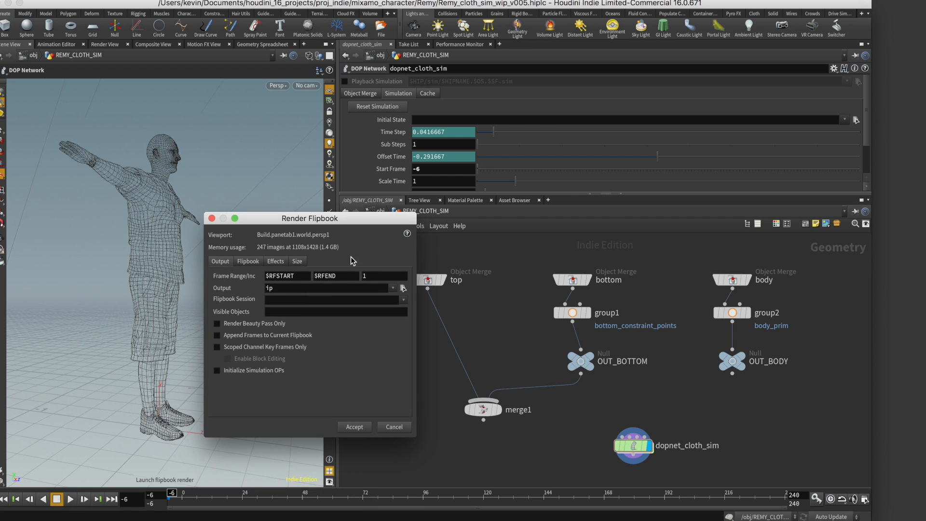
pyautogui.doubleClick(342, 276)
pyautogui.write('120')
pyautogui.press('Return')
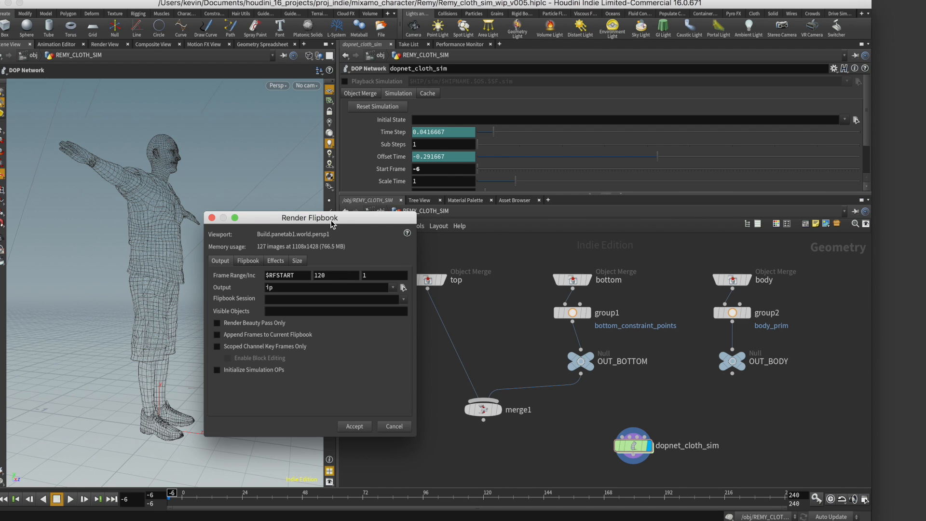
pyautogui.moveTo(331, 221); pyautogui.dragTo(369, 207)
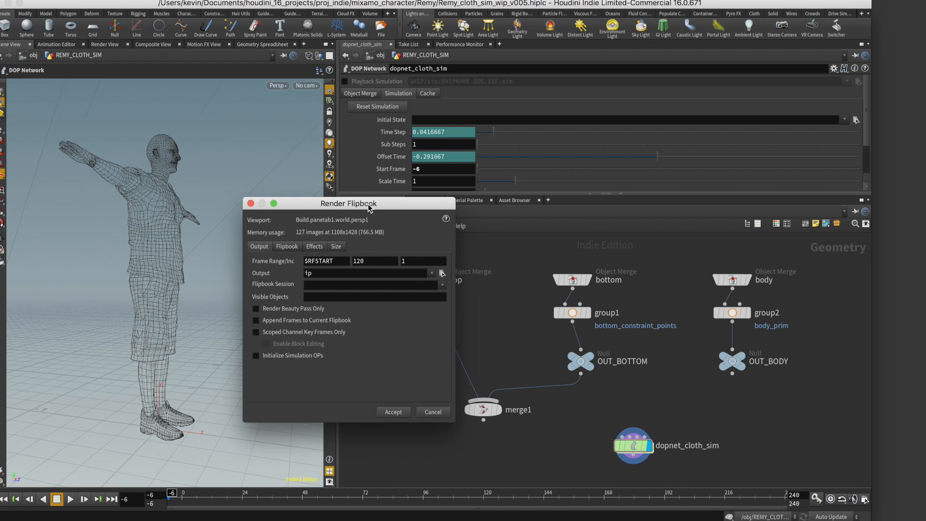
pyautogui.moveTo(369, 207); pyautogui.dragTo(390, 169)
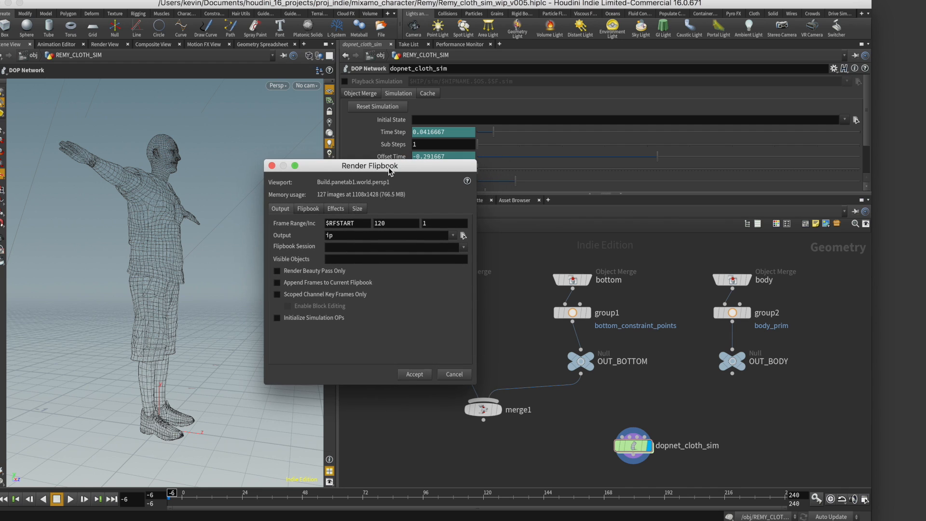
pyautogui.click(415, 375)
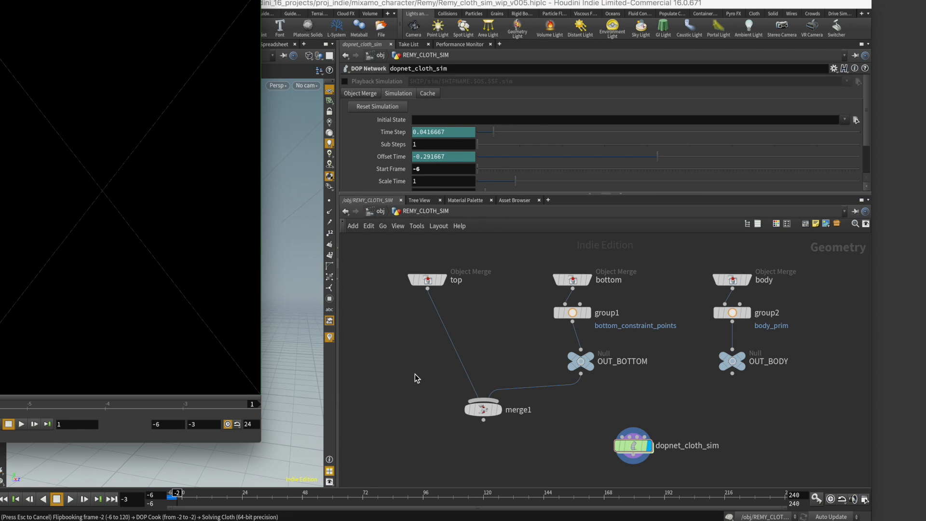
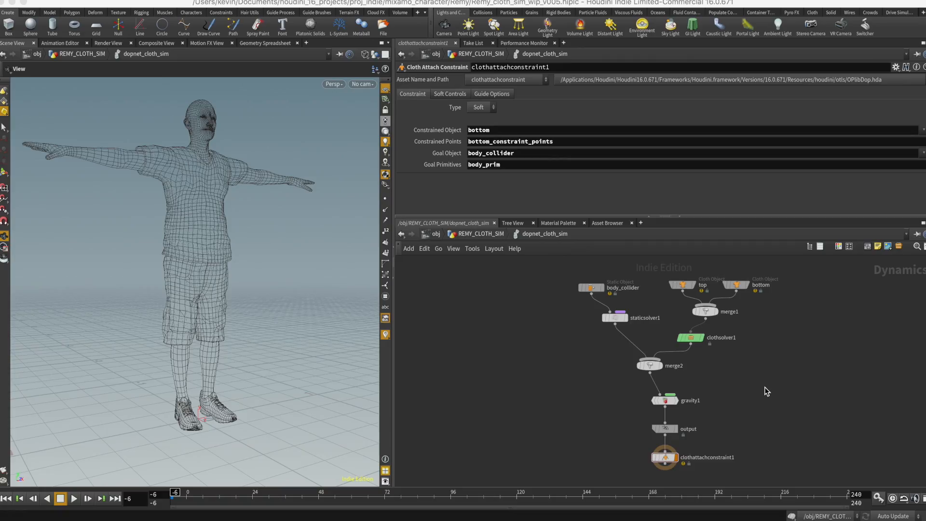
# - Review the output node's save-to-disk settings, and enable Playback Simulation on dopnet_cloth_sim from $HIP/sim/Remy_cloth_sim_wip_v005.dopnet_cloth_sim.$SF.sim
pyautogui.click(670, 428)
pyautogui.moveTo(598, 417); pyautogui.dragTo(708, 441)
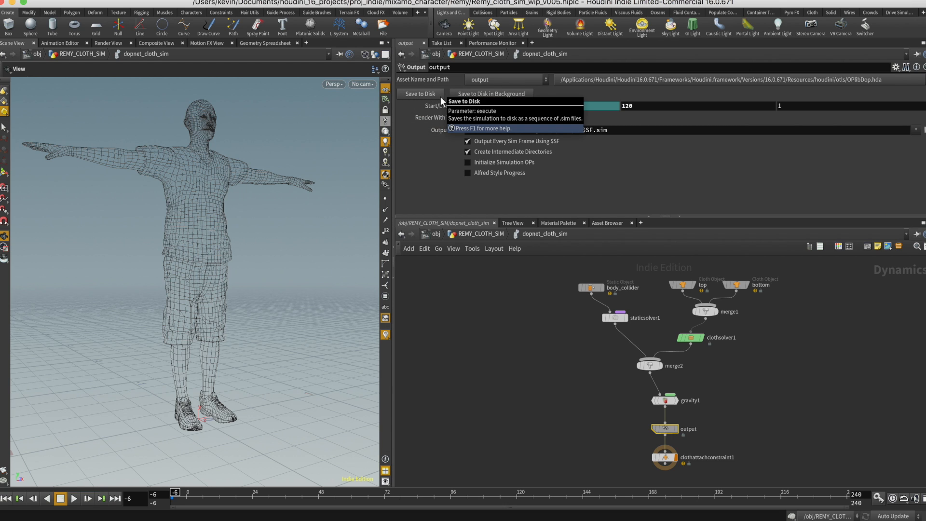
pyautogui.click(482, 231)
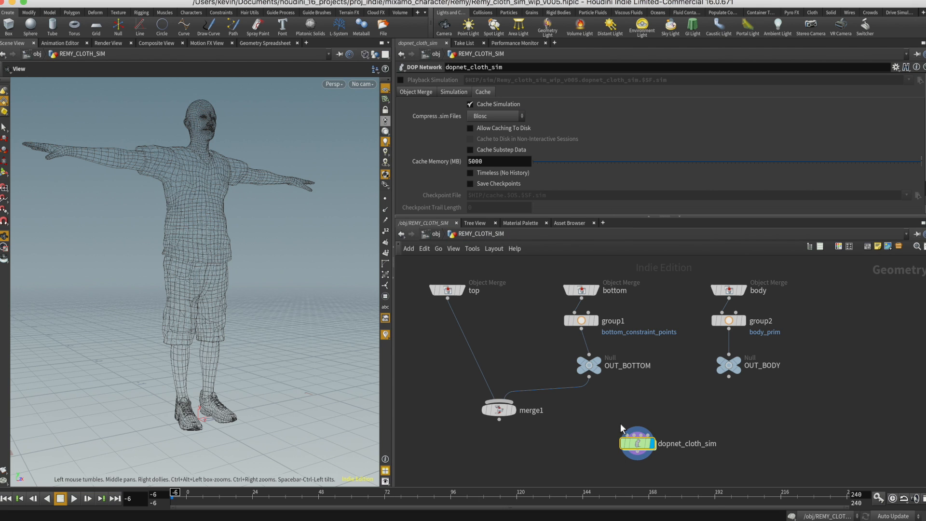
pyautogui.moveTo(639, 446)
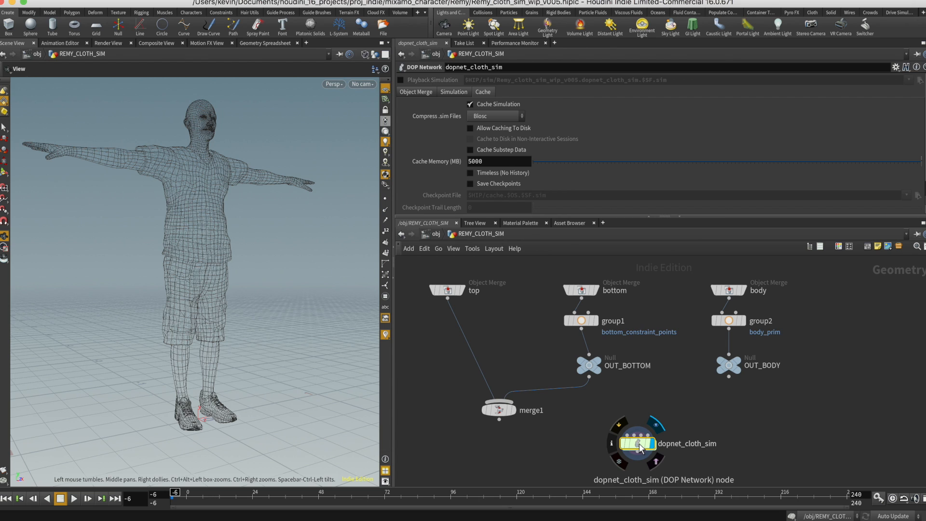
pyautogui.click(400, 80)
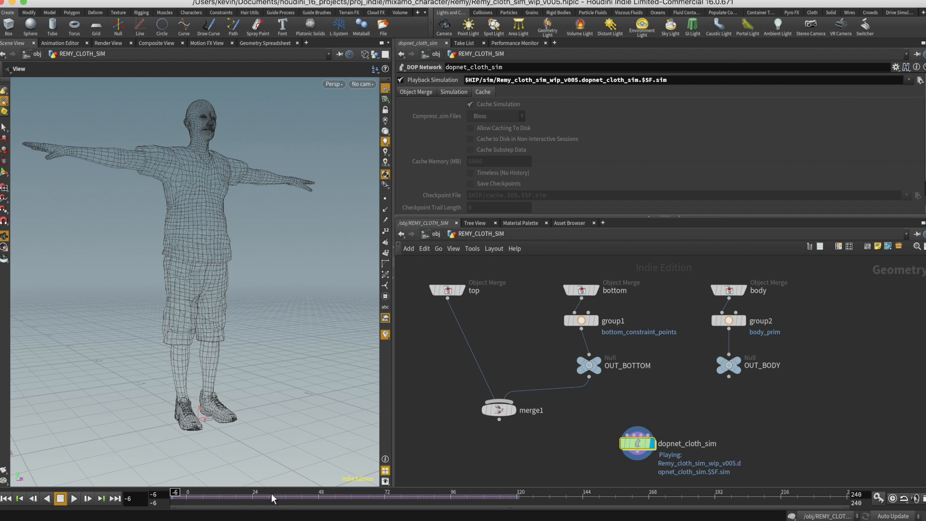
pyautogui.moveTo(177, 492)
pyautogui.mouseDown()
pyautogui.moveTo(517, 496)
pyautogui.moveTo(180, 496)
pyautogui.moveTo(172, 508)
pyautogui.mouseUp()
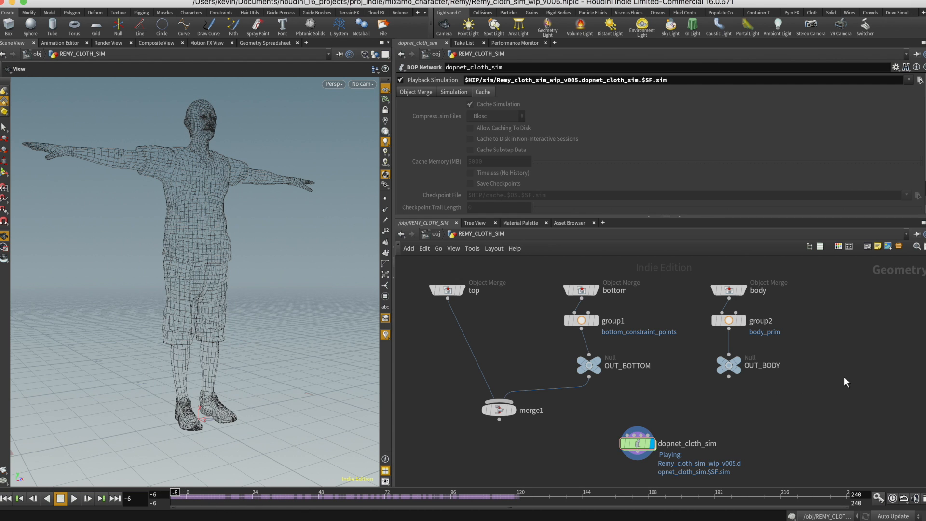
# - Add an Object Merge node beside the body branch in REMY_CLOTH_SIM and name it flap
pyautogui.hscroll(5, 748, 392)
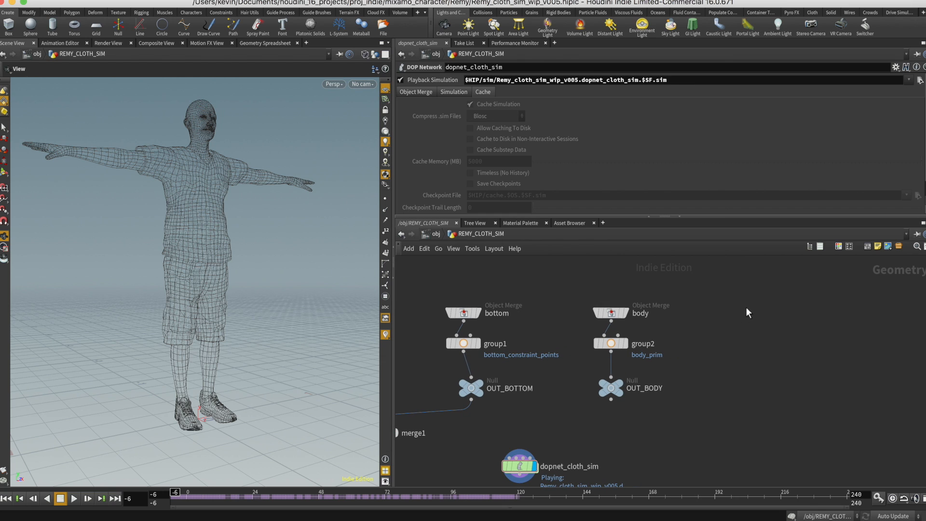
pyautogui.press('Tab')
pyautogui.write('obj')
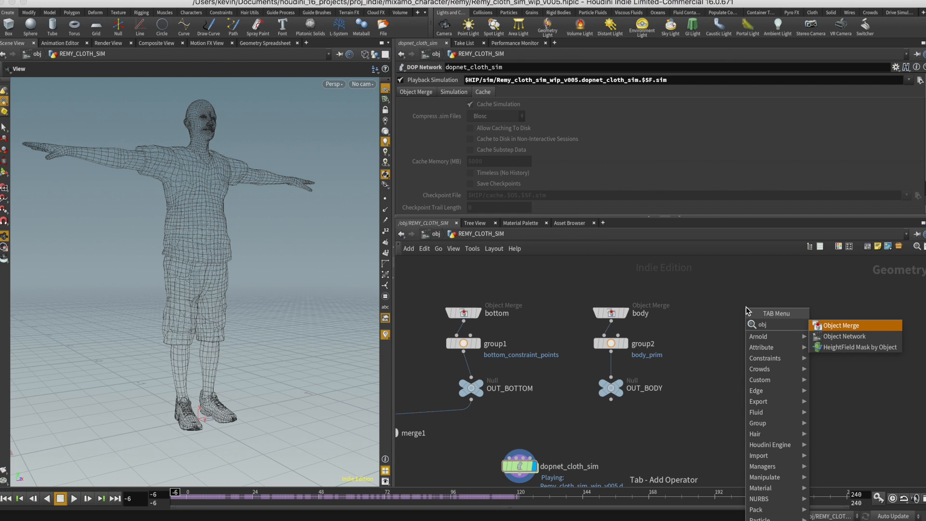
pyautogui.press('Return')
pyautogui.click(746, 308)
pyautogui.doubleClick(784, 309)
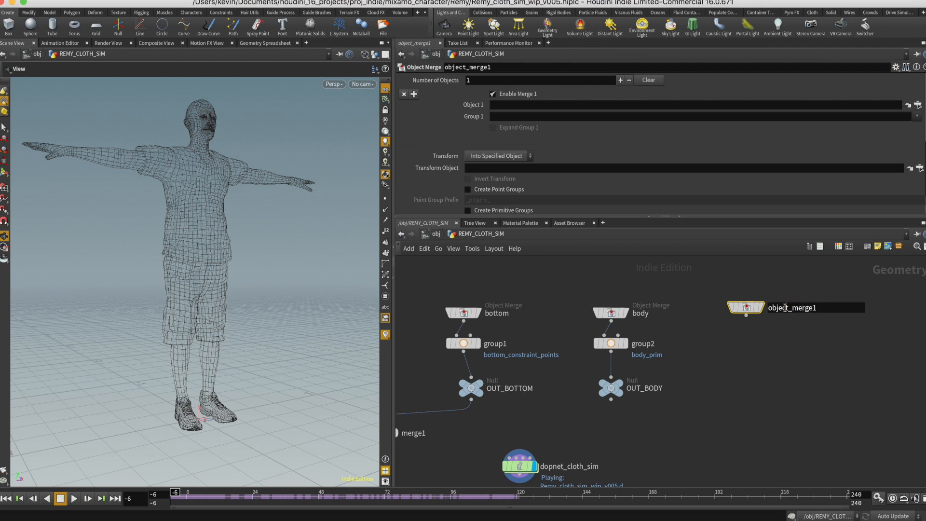
pyautogui.write('flap')
pyautogui.press('Return')
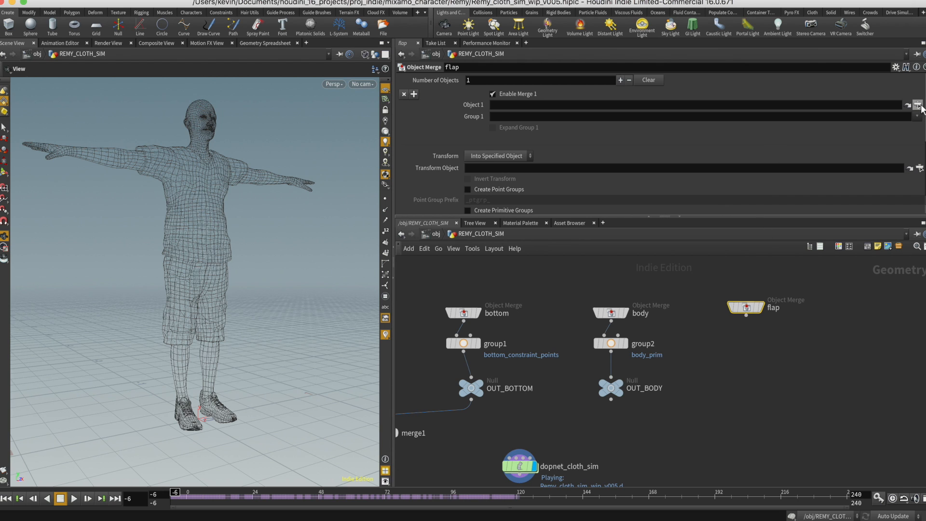
# - Set the flap node's Object 1 to /obj/REMY/OUT_FLAP
pyautogui.click(918, 104)
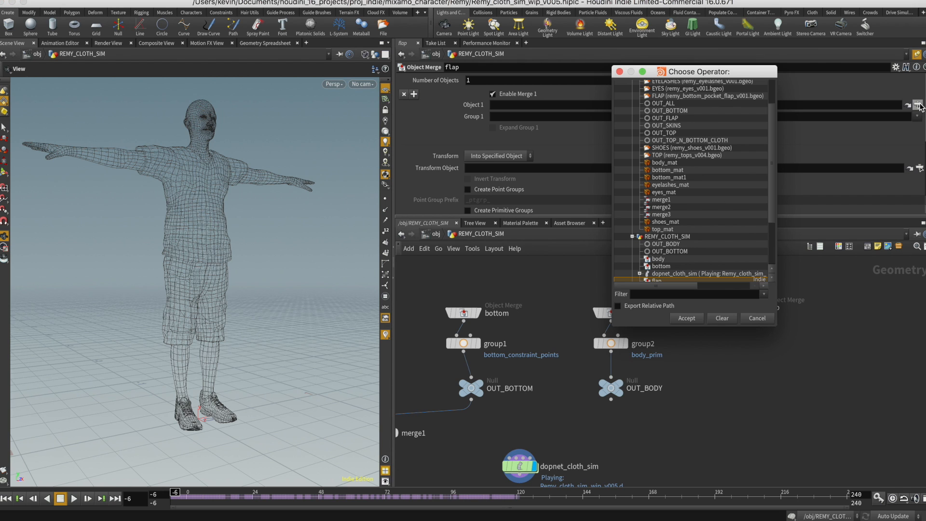
pyautogui.click(675, 118)
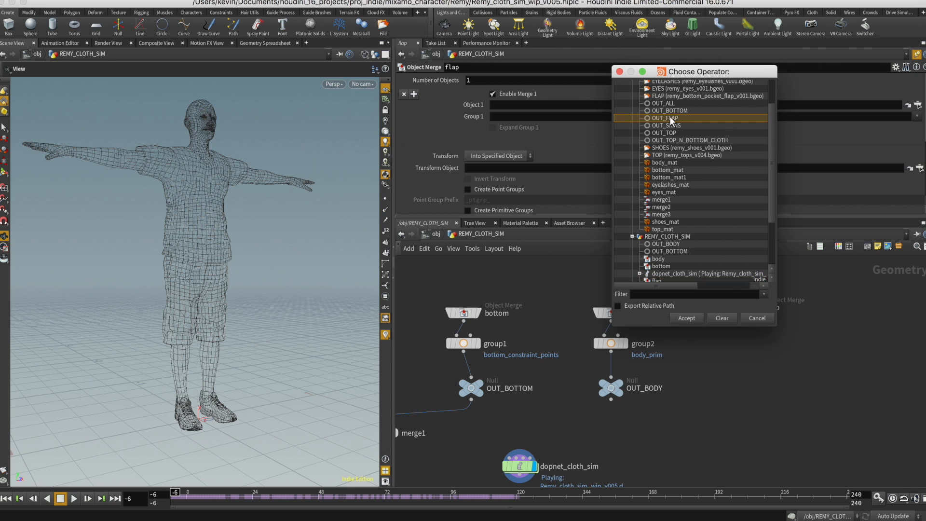
pyautogui.moveTo(771, 127); pyautogui.dragTo(772, 84)
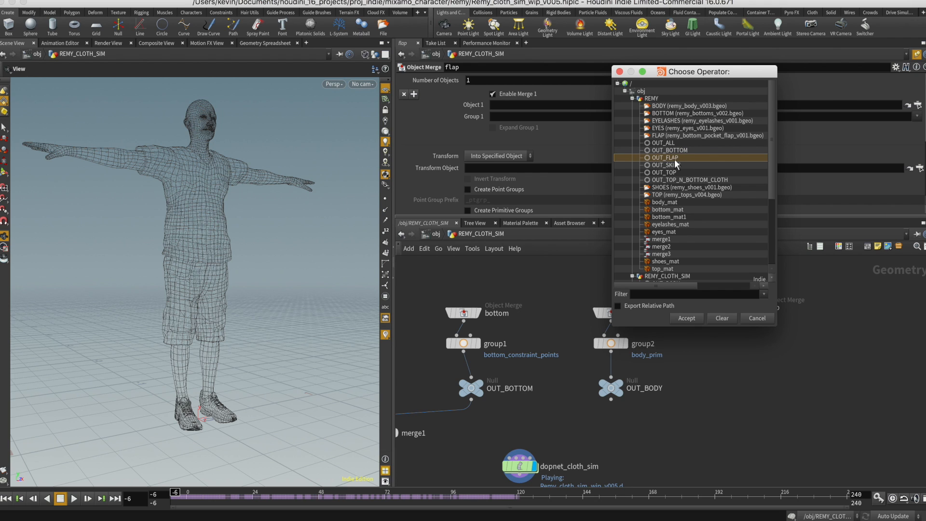
pyautogui.click(686, 318)
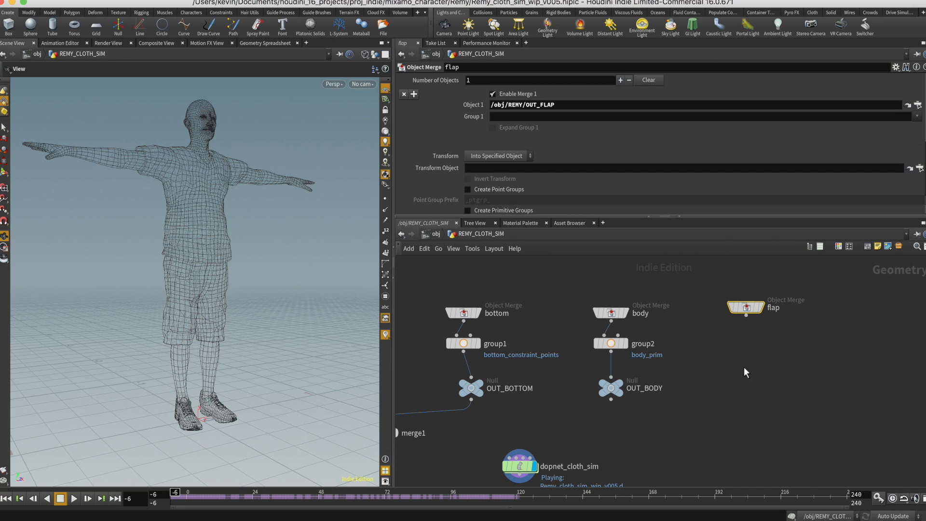
# - Add a Null below flap, connect it to flap's output, display it and name it OUT_FLAP
pyautogui.press('Tab')
pyautogui.write('null')
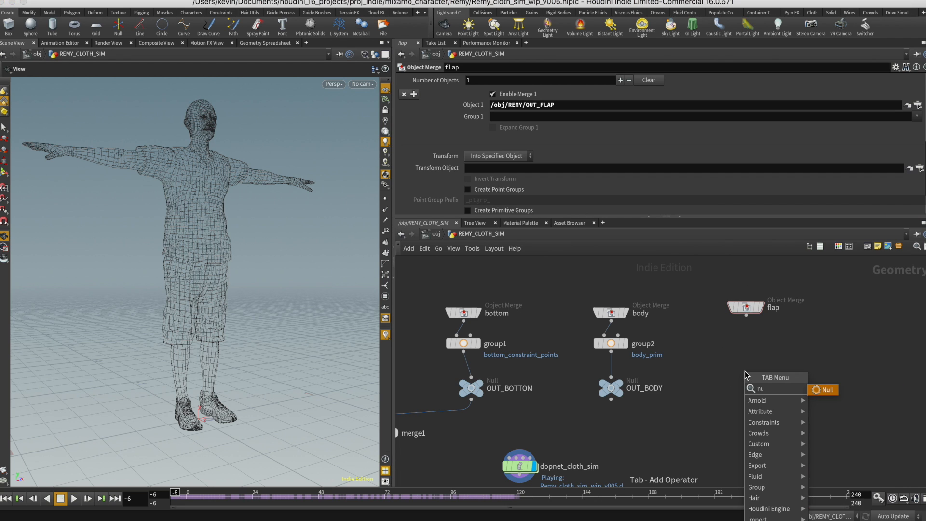
pyautogui.press('Return')
pyautogui.click(745, 373)
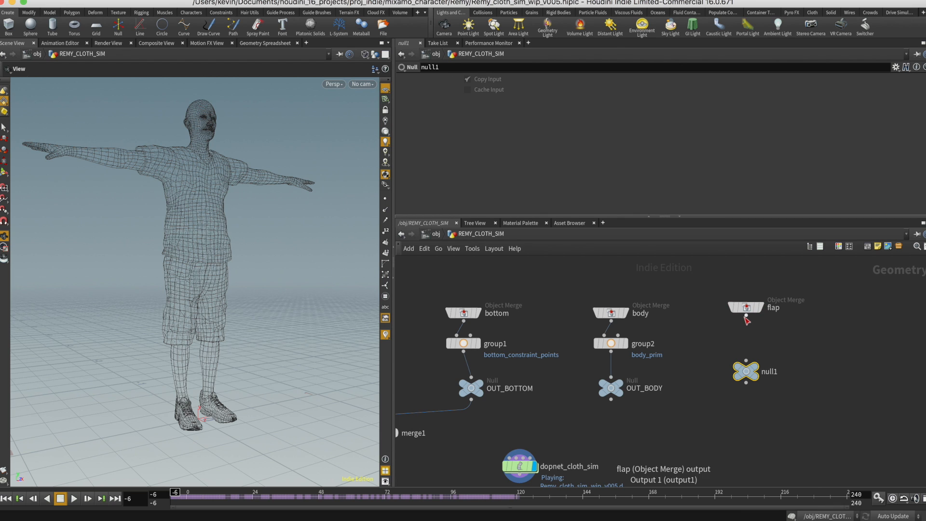
pyautogui.click(745, 316)
pyautogui.click(745, 360)
pyautogui.doubleClick(770, 371)
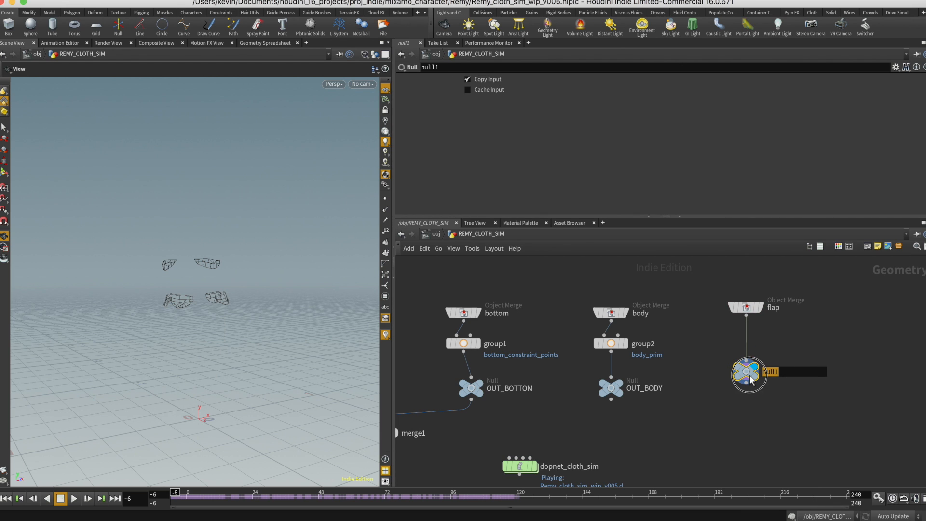
pyautogui.write('OUT_')
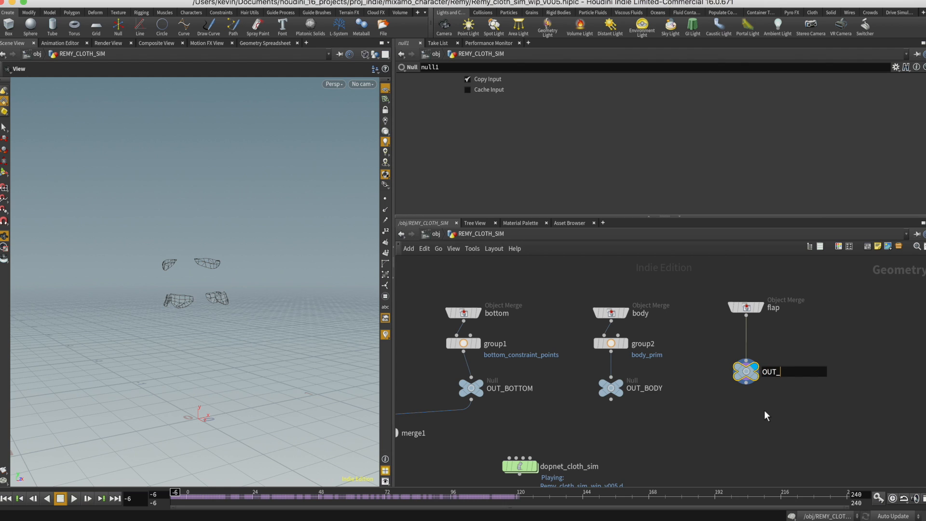
pyautogui.write('FLAP')
pyautogui.press('Return')
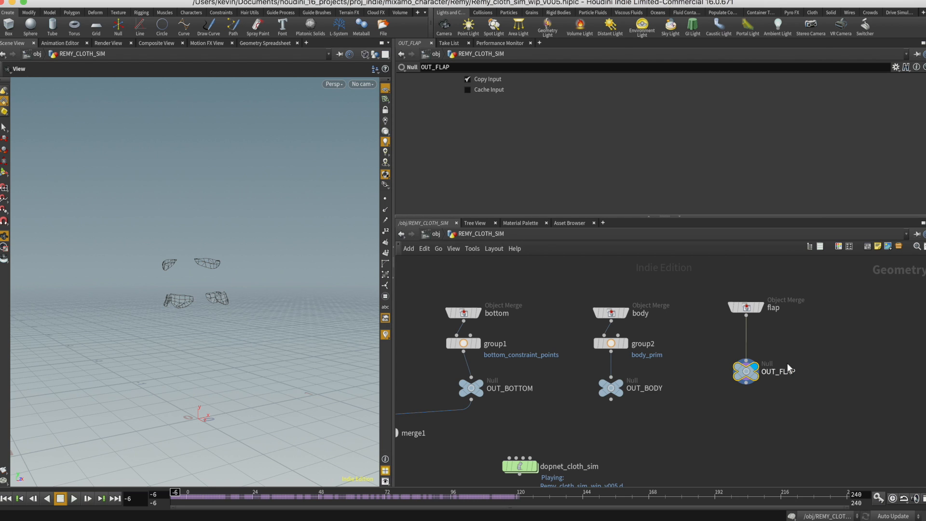
# - Align the flap and OUT_FLAP nodes with the other branches, and move dopnet_cloth_sim to the far side of the flap branch
pyautogui.moveTo(799, 410); pyautogui.dragTo(745, 389, button='middle')
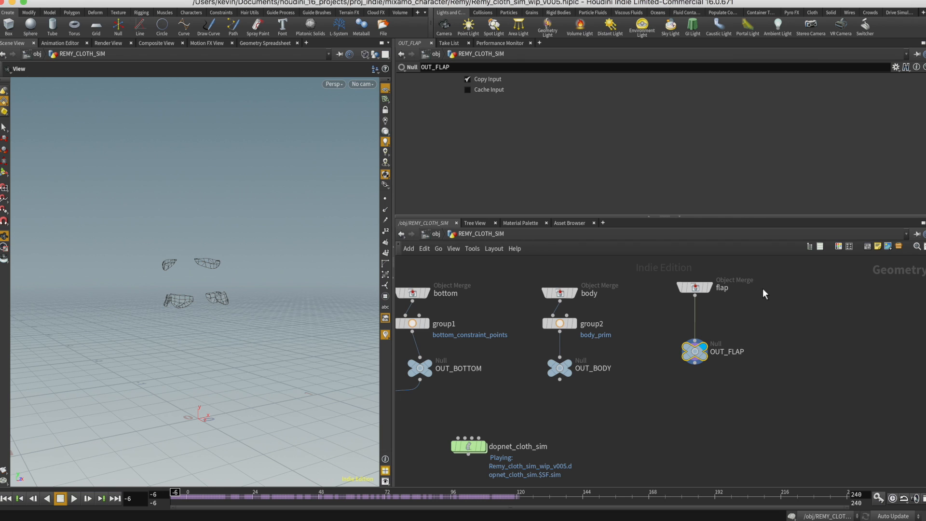
pyautogui.moveTo(667, 270); pyautogui.dragTo(757, 384)
pyautogui.moveTo(699, 293); pyautogui.dragTo(707, 308)
pyautogui.click(781, 343)
pyautogui.moveTo(471, 450)
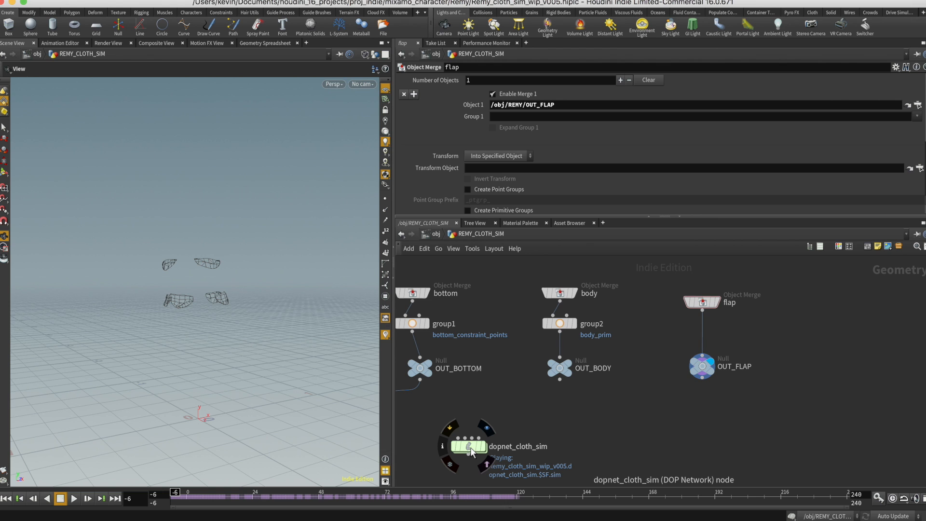
pyautogui.moveTo(470, 446); pyautogui.dragTo(832, 307)
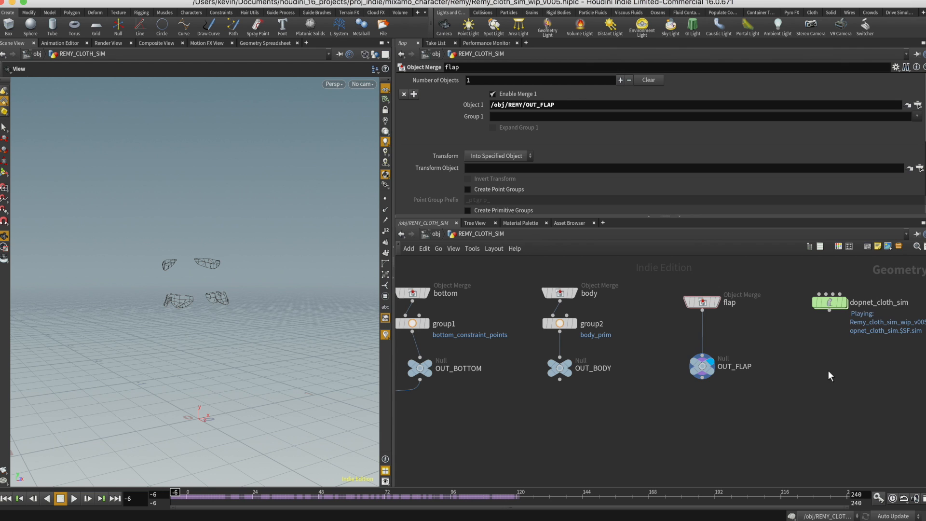
pyautogui.moveTo(829, 366); pyautogui.dragTo(705, 396, button='middle')
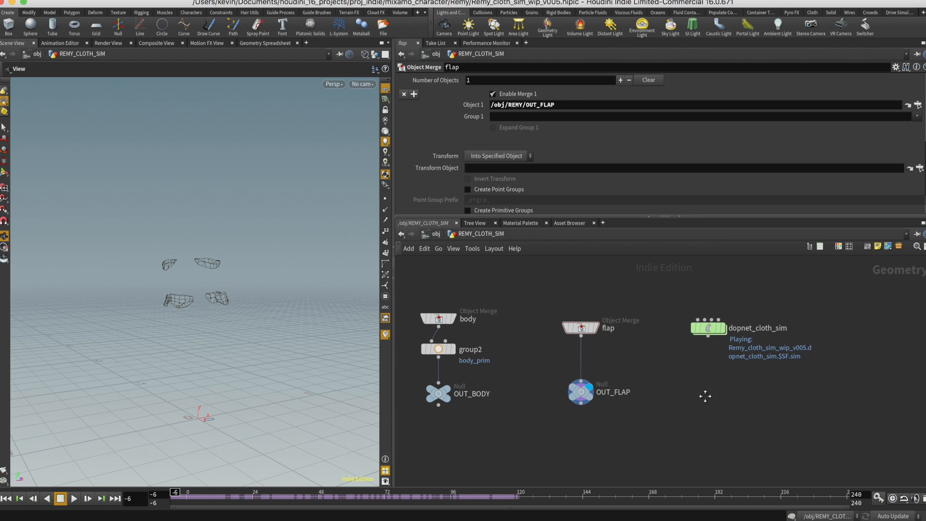
# - Move dopnet_cloth_sim further from the flap branch and add a ROP Output Driver node below it
pyautogui.moveTo(707, 328); pyautogui.dragTo(734, 306)
pyautogui.click(739, 352)
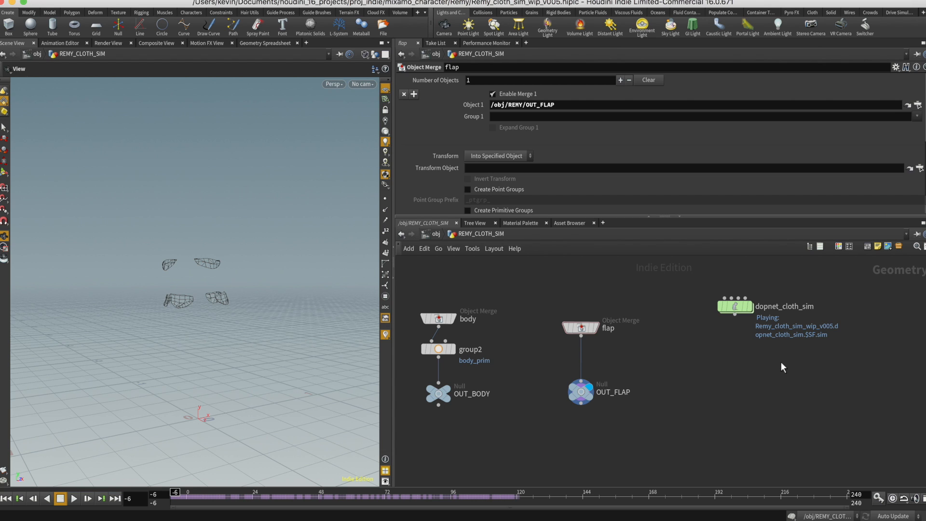
pyautogui.press('Tab')
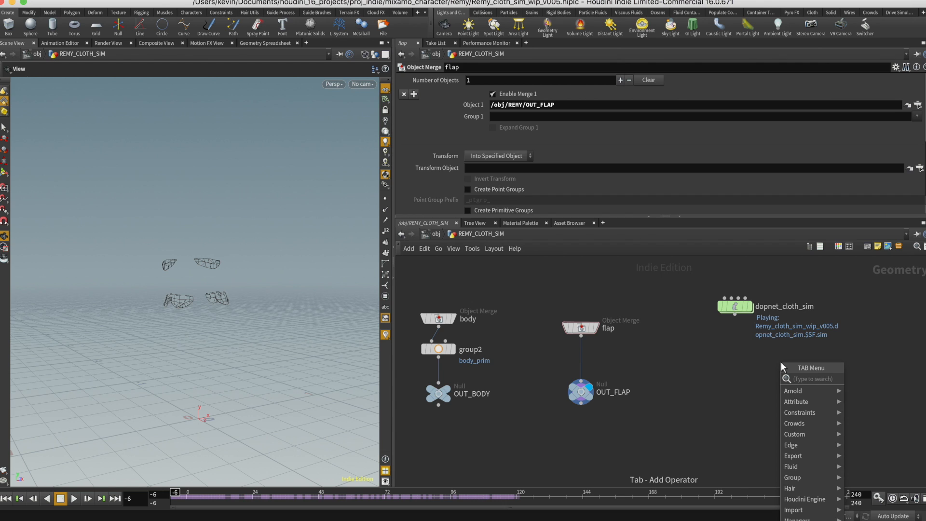
pyautogui.write('render')
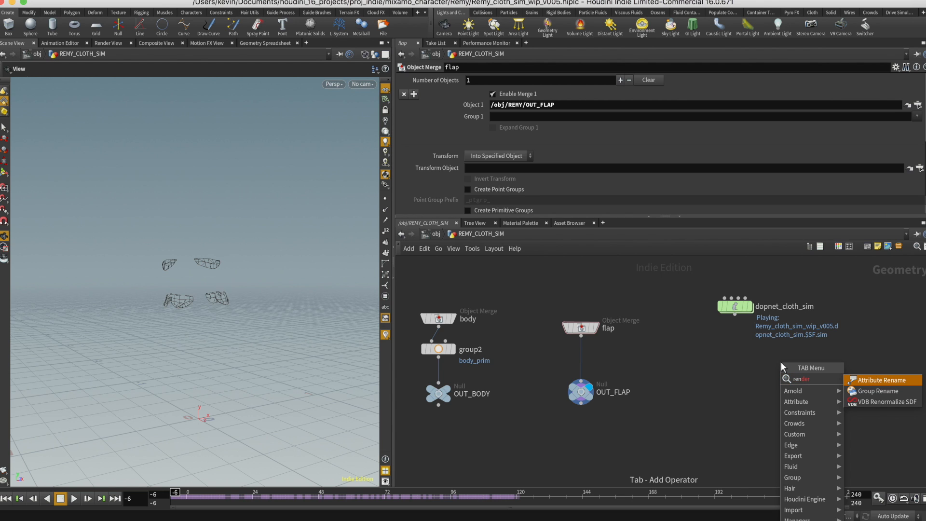
pyautogui.press('BackSpace')
pyautogui.press('BackSpace')
pyautogui.press('BackSpace')
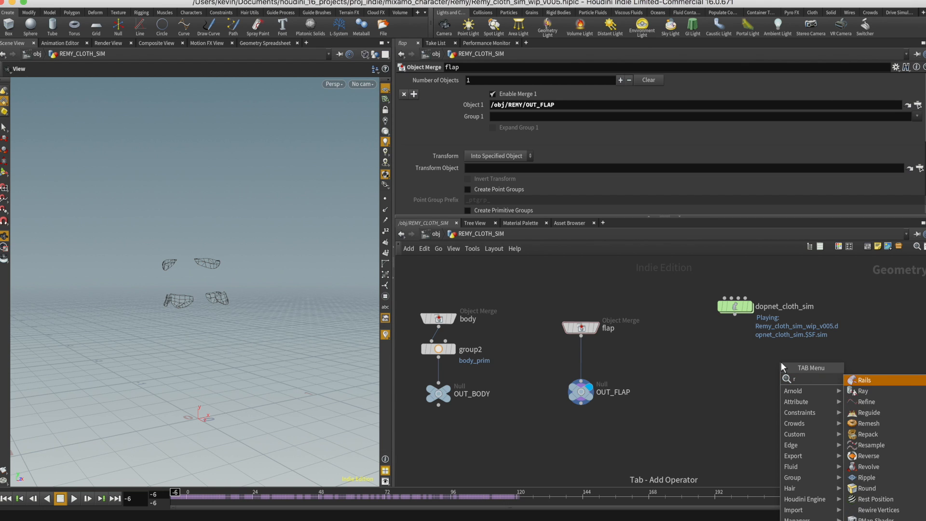
pyautogui.write('rop')
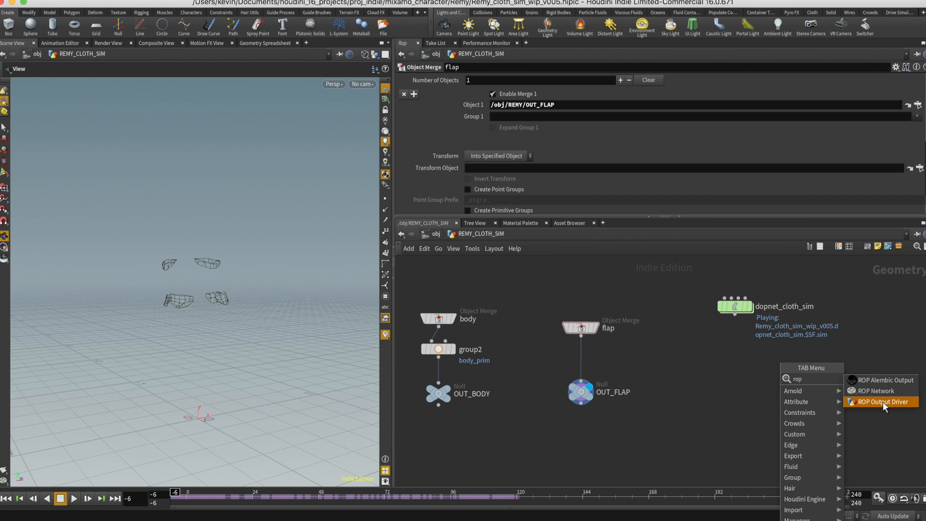
pyautogui.click(883, 401)
pyautogui.click(775, 372)
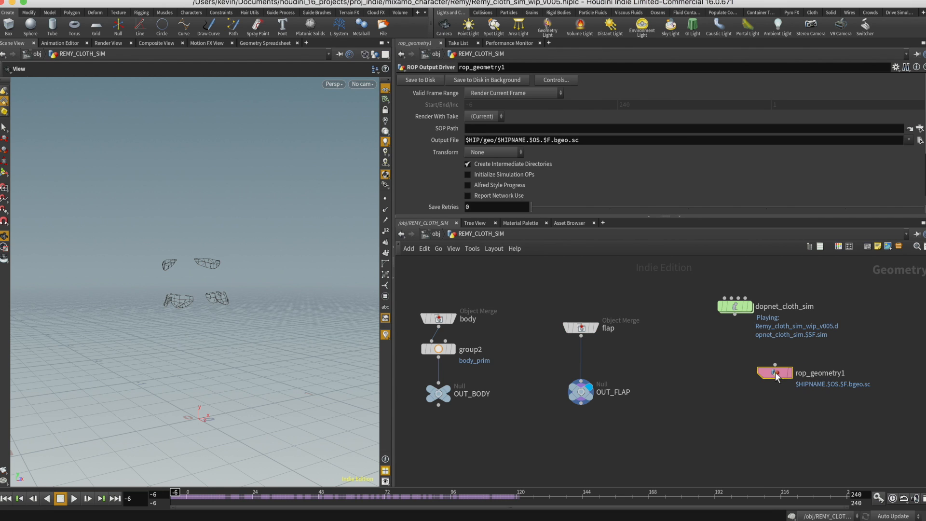
# - Connect dopnet_cloth_sim's output to the ROP Output Driver's input
pyautogui.click(734, 314)
pyautogui.click(773, 365)
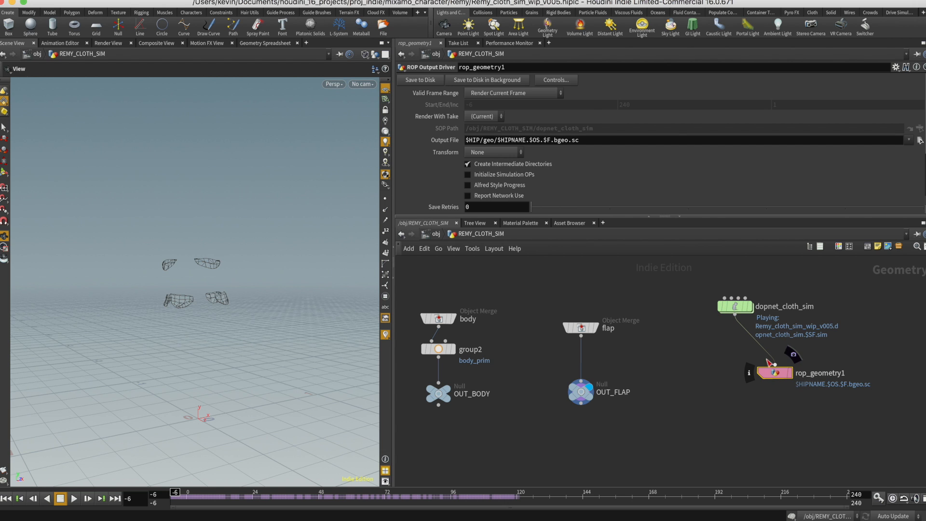
pyautogui.click(774, 377)
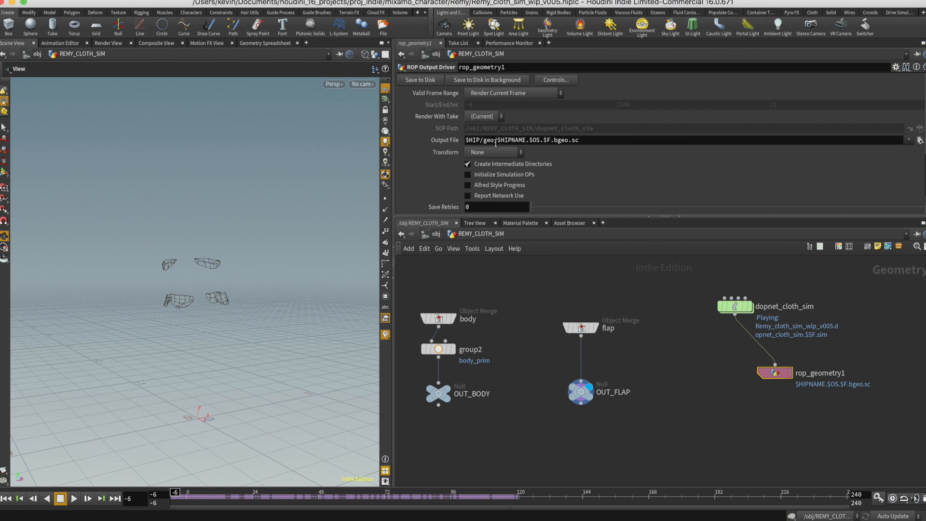
# - Set the ROP Output Driver to Render Frame Range with end frame 120, and save the geometry to disk
pyautogui.click(505, 93)
pyautogui.click(503, 104)
pyautogui.rightClick(633, 105)
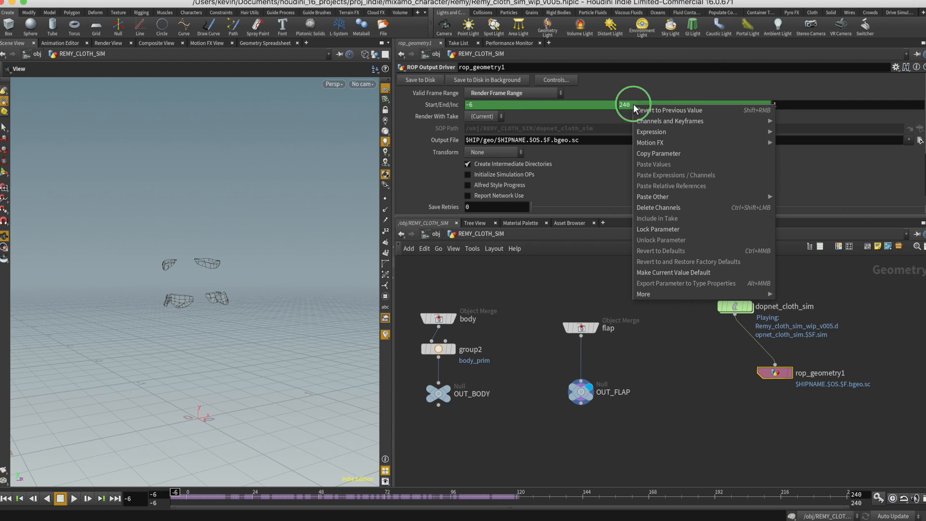
pyautogui.click(662, 206)
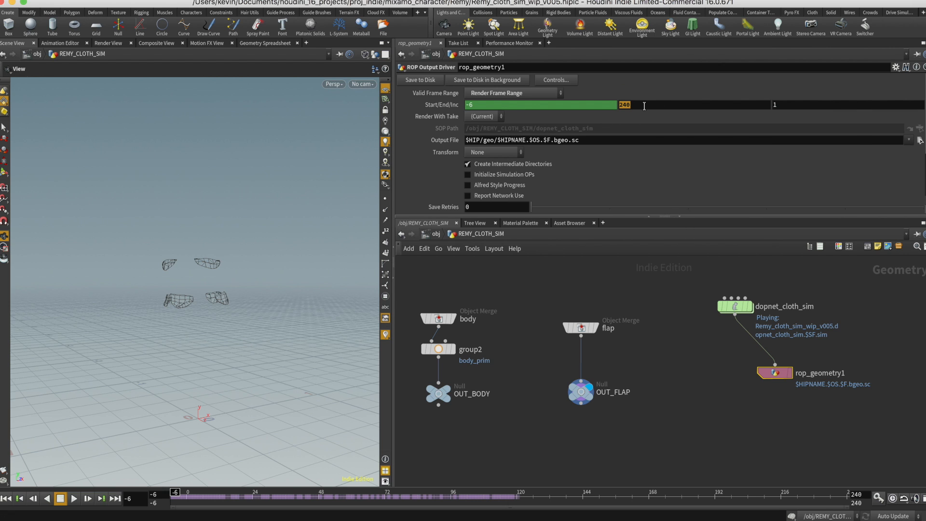
pyautogui.write('120')
pyautogui.click(421, 79)
# - Move the flap and OUT_FLAP nodes together further down the network
pyautogui.moveTo(707, 378); pyautogui.dragTo(666, 345, button='middle')
pyautogui.moveTo(496, 269); pyautogui.dragTo(579, 376)
pyautogui.moveTo(536, 295); pyautogui.dragTo(545, 383)
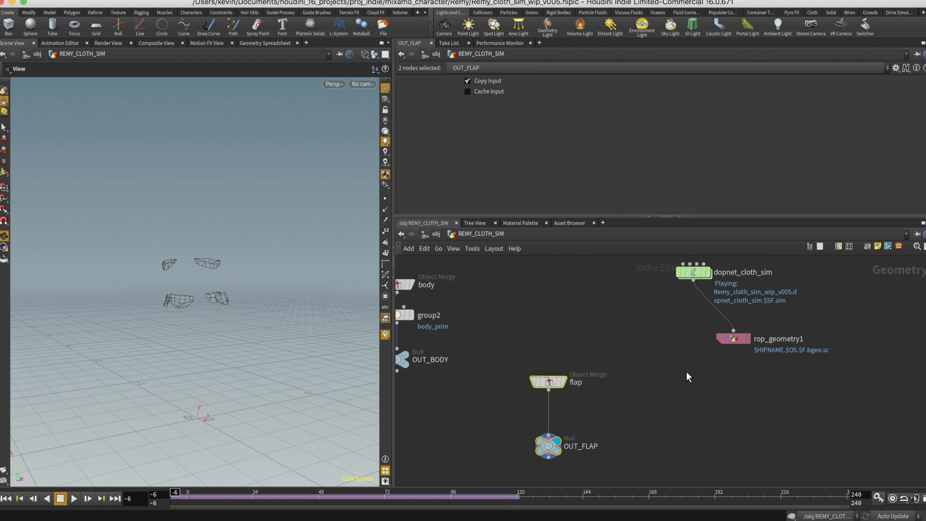
# - Add a File node below the ROP Output Driver
pyautogui.click(688, 370)
pyautogui.press('Tab')
pyautogui.write('file')
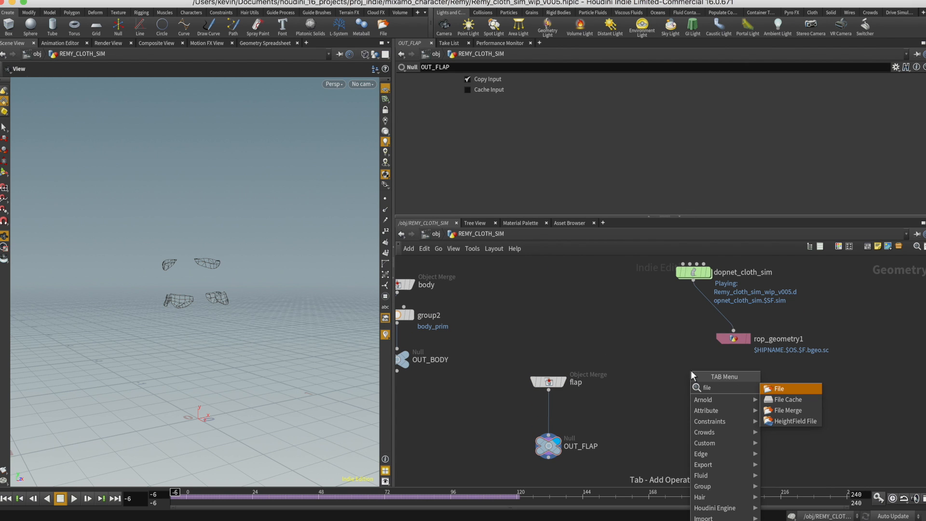
pyautogui.press('Return')
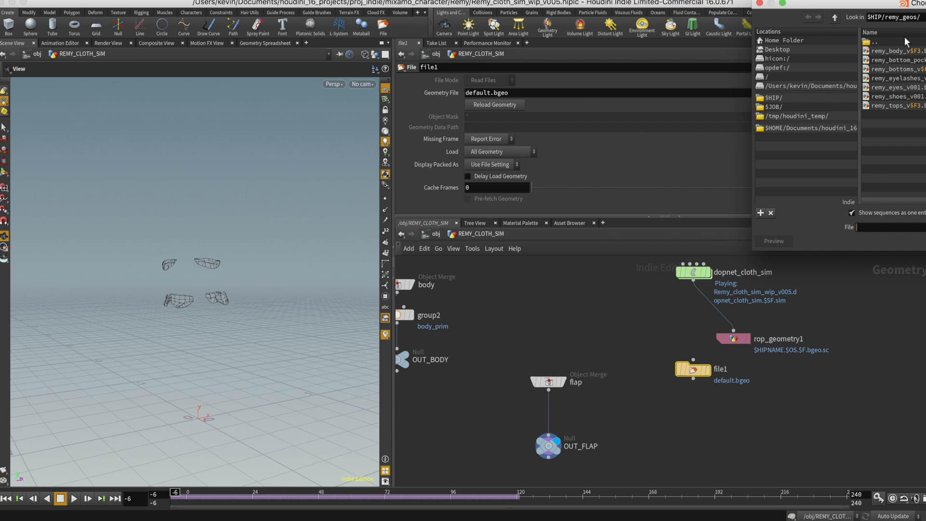
# - Load $HIP/geo/Remy_cloth_sim_wip_v005.rop_geometry1.$F.bgeo.sc into the File node and display the node
pyautogui.moveTo(894, 6); pyautogui.dragTo(572, 52)
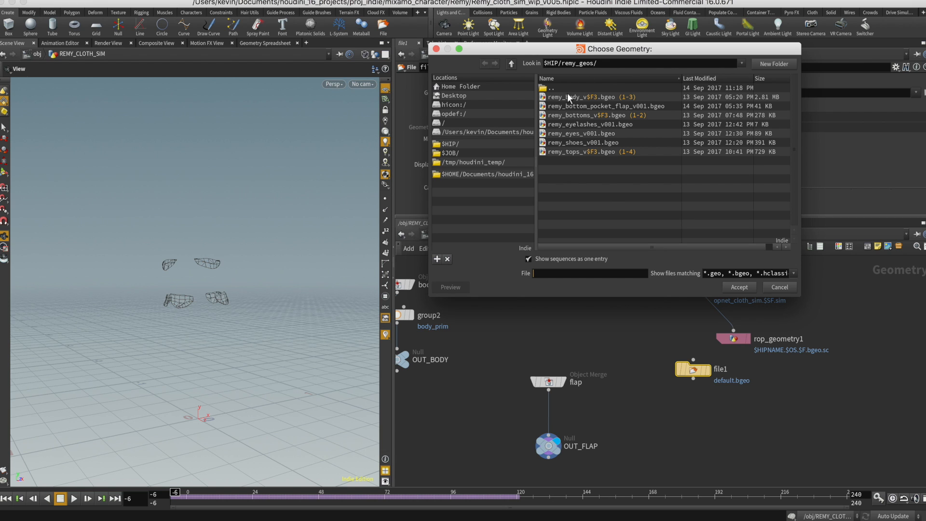
pyautogui.click(449, 143)
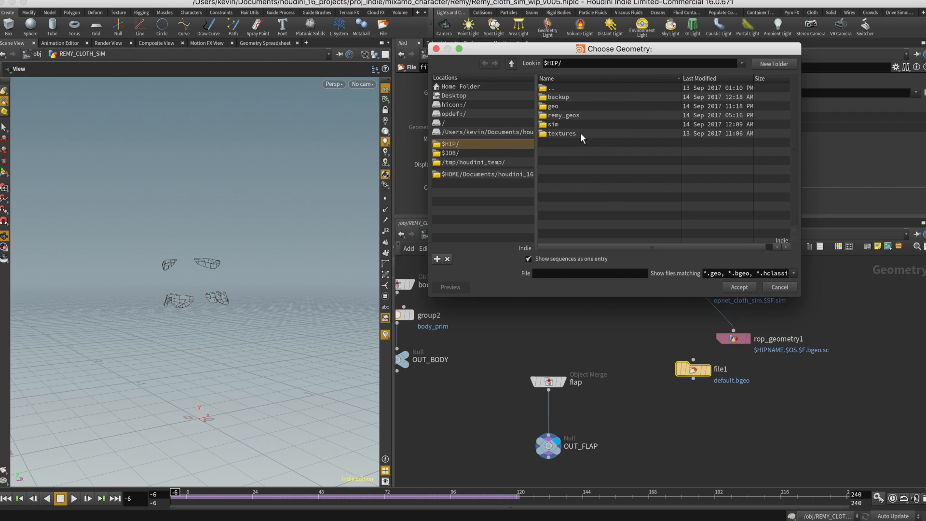
pyautogui.doubleClick(570, 105)
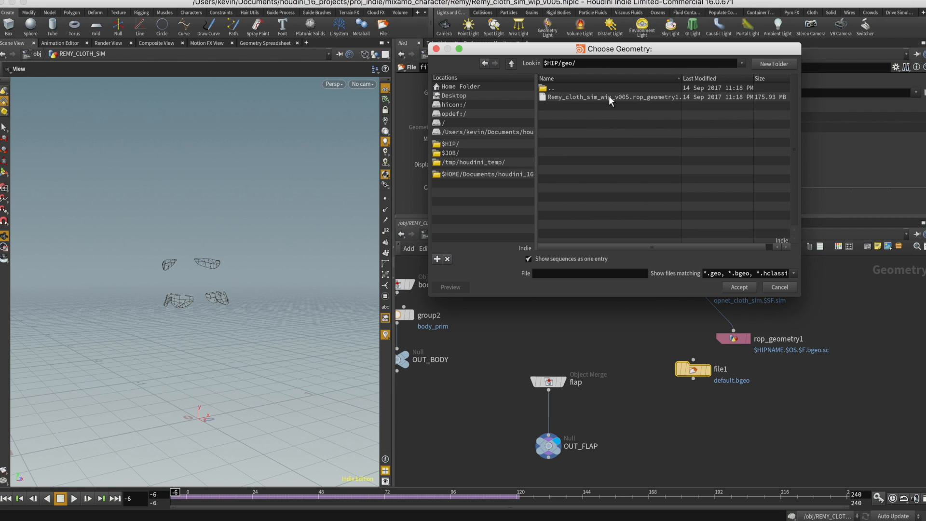
pyautogui.click(609, 97)
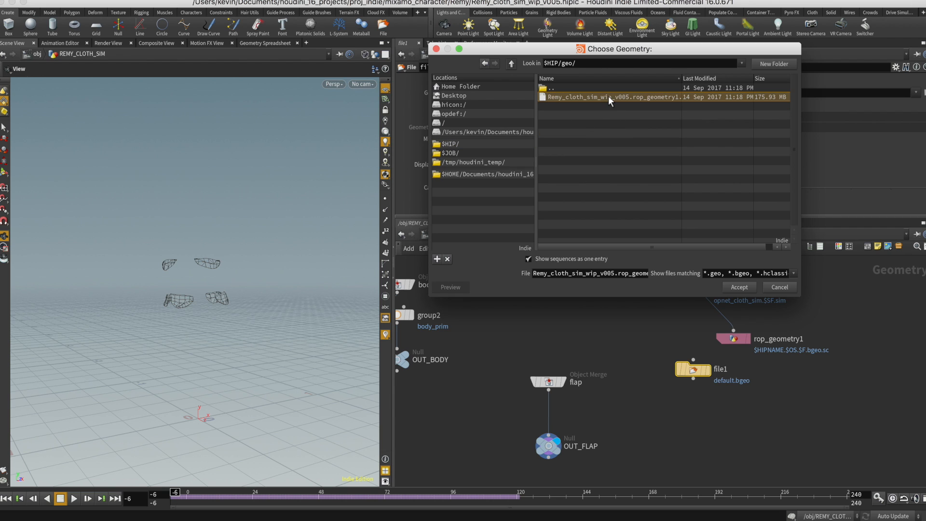
pyautogui.click(737, 287)
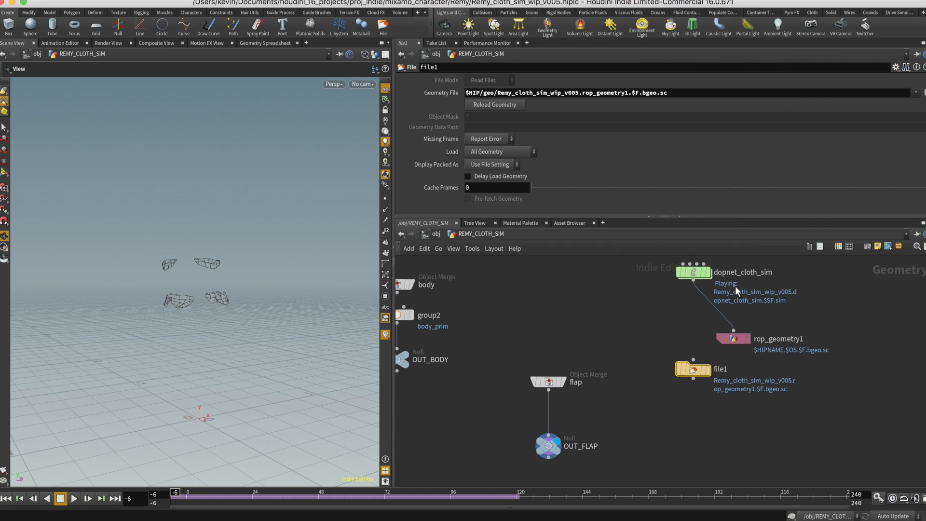
pyautogui.click(708, 370)
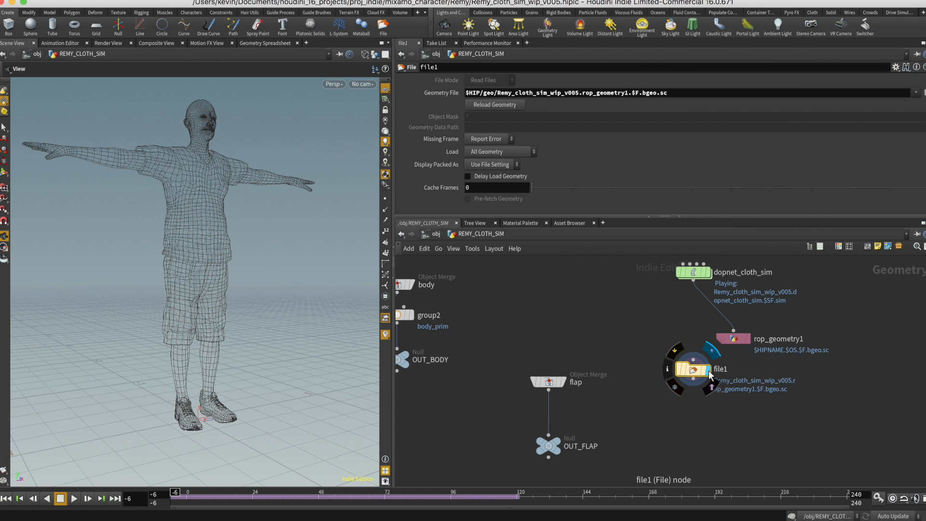
# - Move the File node down beside the flap branch and rename it cloth_geo_cache
pyautogui.scroll(-5, 703, 387)
pyautogui.click(681, 303)
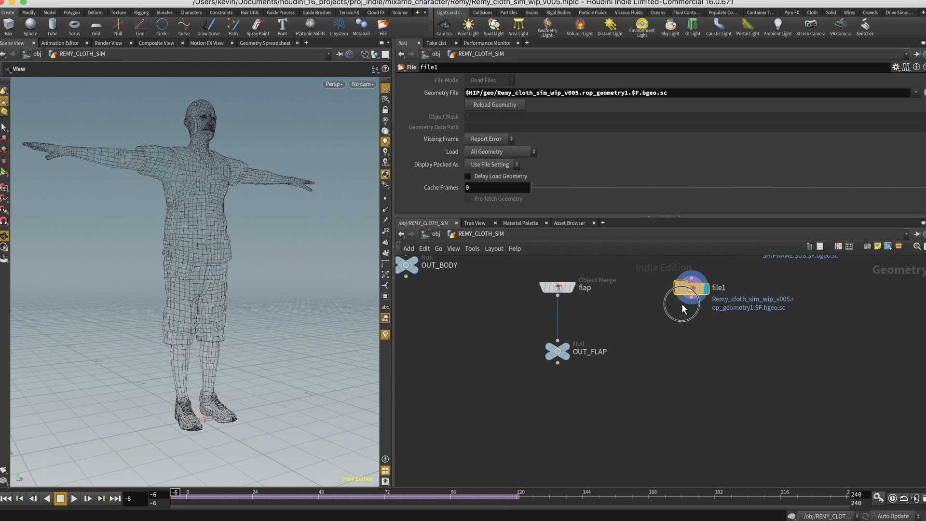
pyautogui.moveTo(682, 302); pyautogui.dragTo(660, 338)
pyautogui.doubleClick(721, 324)
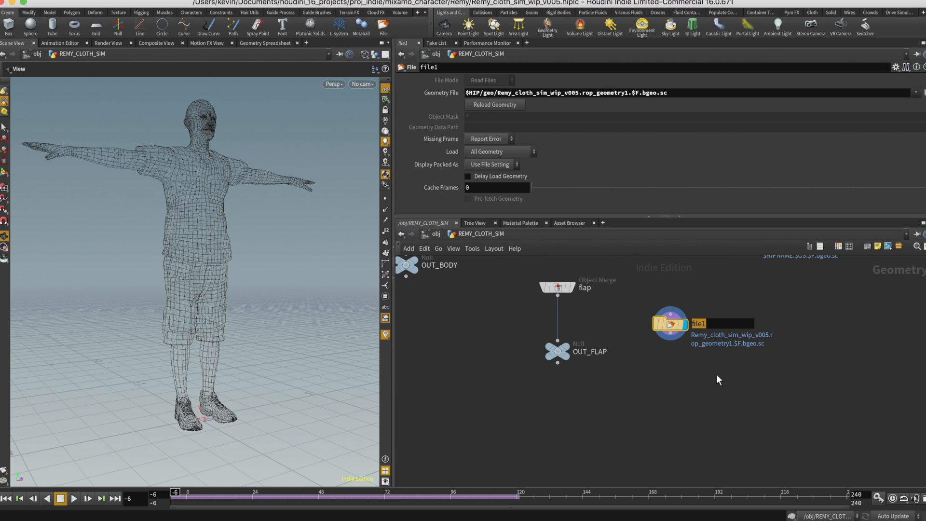
pyautogui.write('cloth_geo_cache')
pyautogui.press('Return')
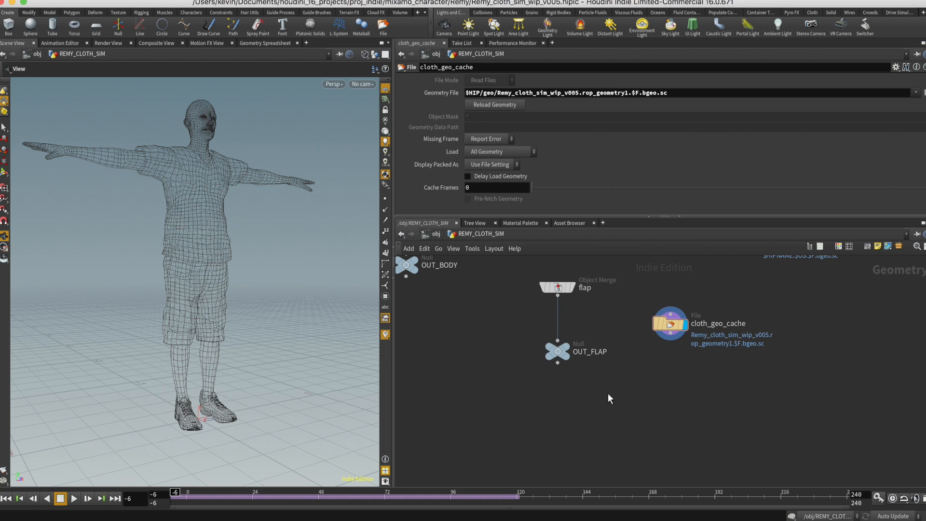
# - Add a Cloth Capture node below OUT_FLAP
pyautogui.press('Tab')
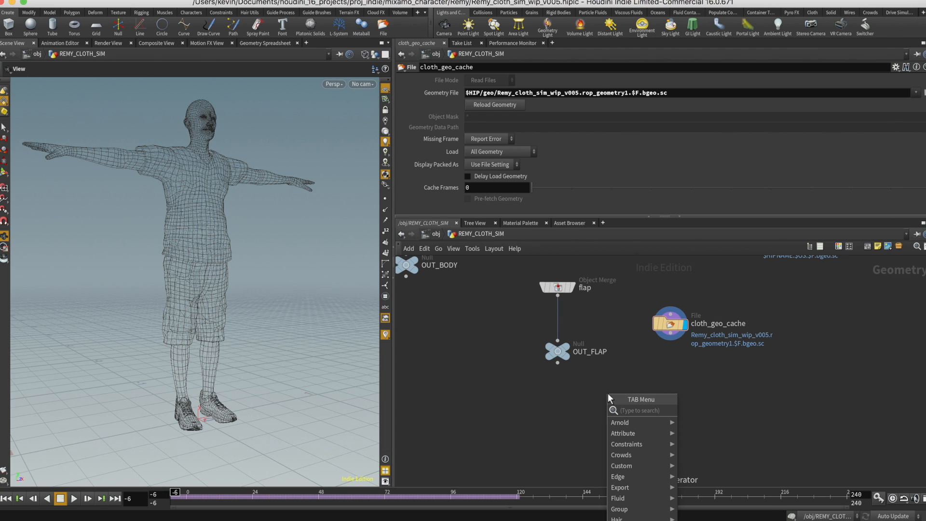
pyautogui.write('cloth')
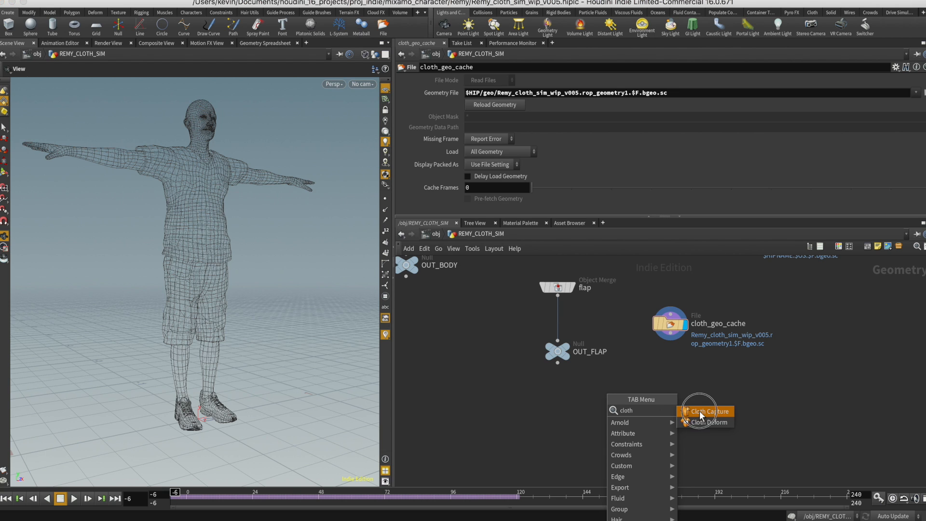
pyautogui.click(700, 412)
pyautogui.click(606, 413)
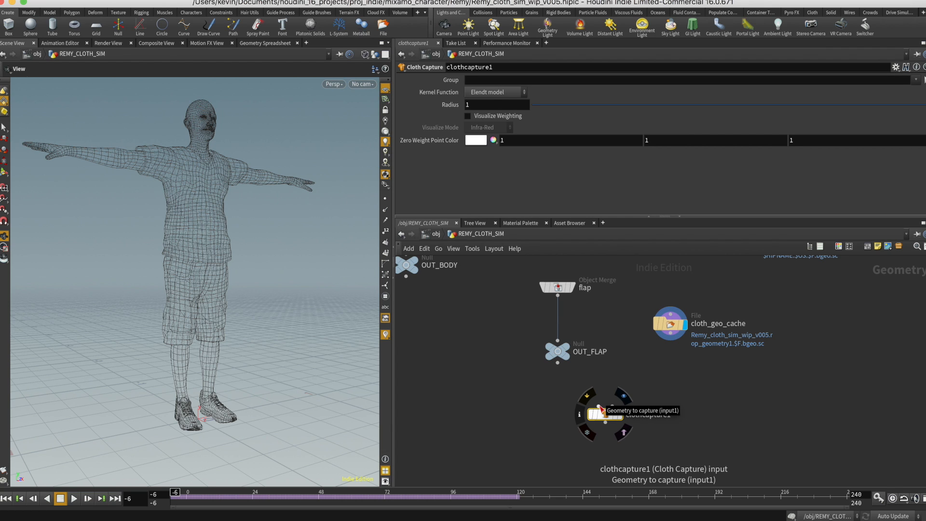
# - Connect OUT_FLAP to the Cloth Capture node's first input and cloth_geo_cache to its second input
pyautogui.click(558, 363)
pyautogui.click(598, 404)
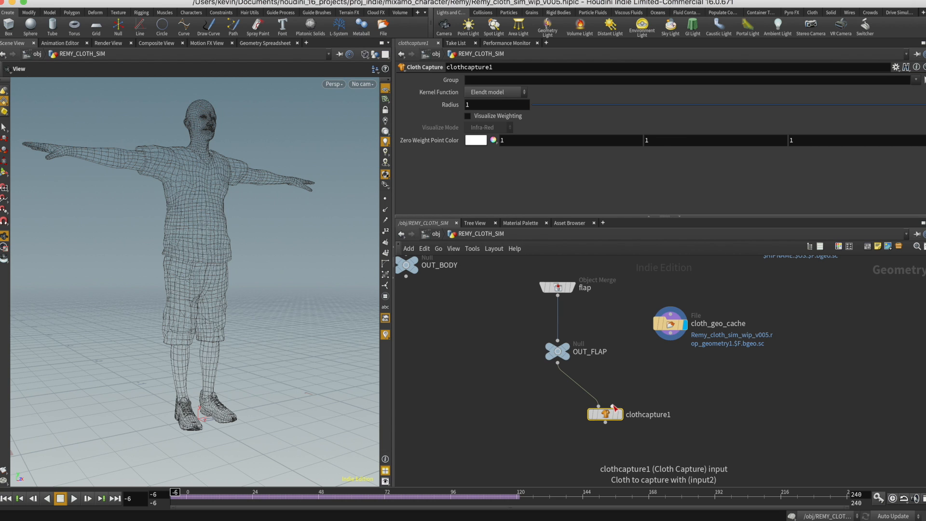
pyautogui.click(670, 333)
pyautogui.click(612, 406)
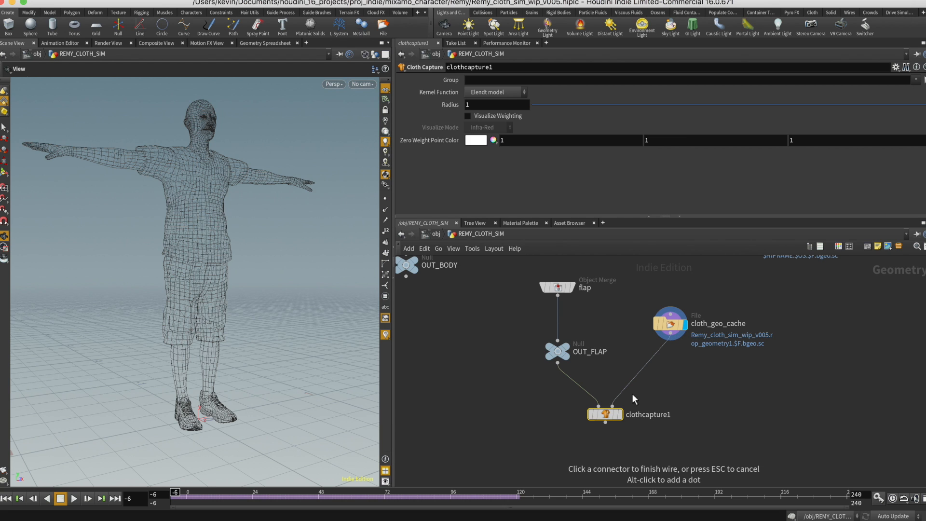
pyautogui.click(666, 433)
# - Add a Cloth Deform node below clothcapture1
pyautogui.moveTo(666, 434); pyautogui.dragTo(646, 412, button='middle')
pyautogui.press('Tab')
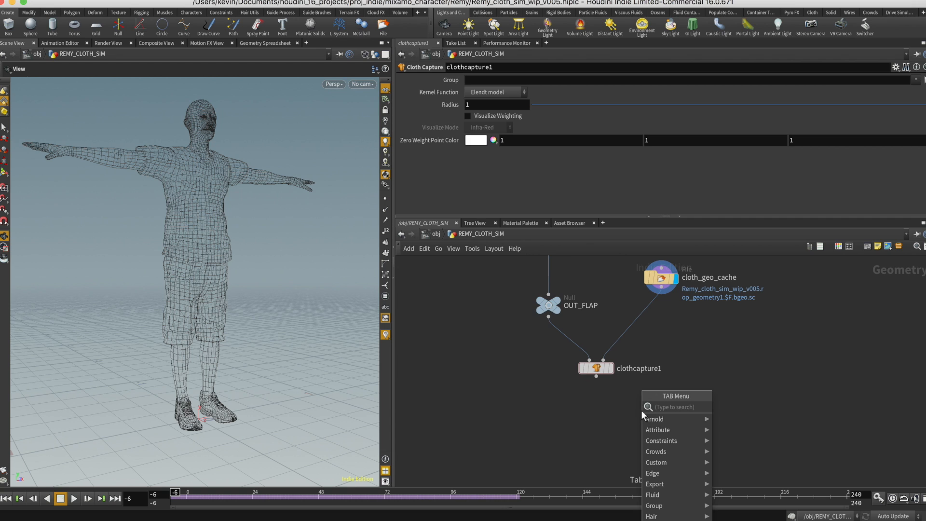
pyautogui.write('cloth')
pyautogui.click(733, 418)
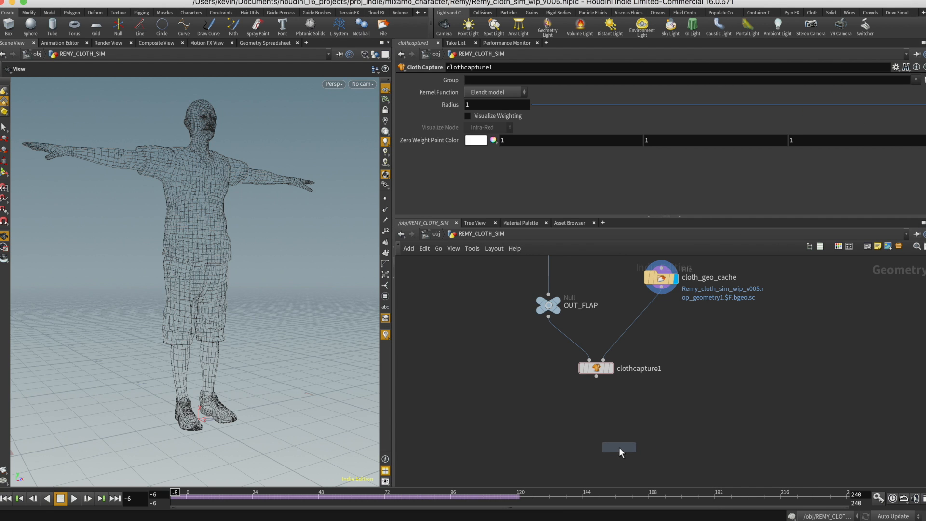
pyautogui.click(618, 447)
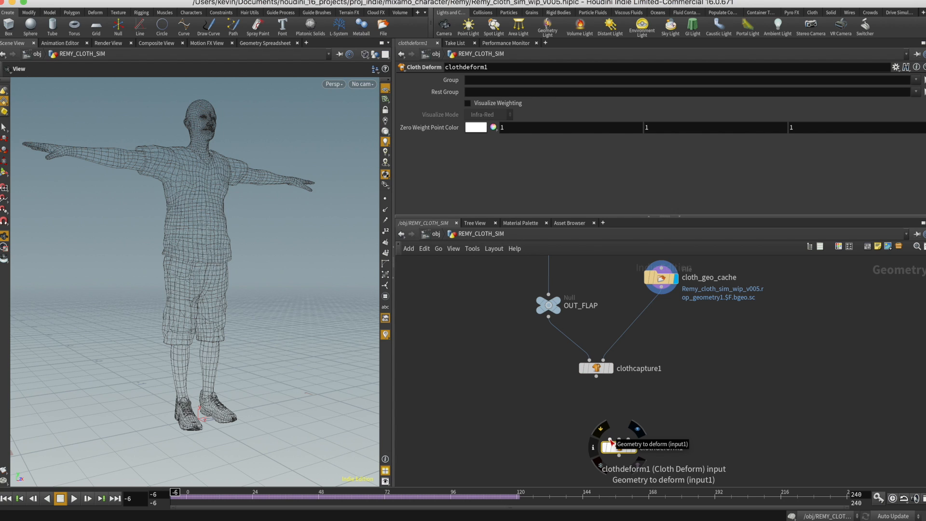
# - Display clothcapture1 and set its capture Radius to 0.1
pyautogui.click(611, 369)
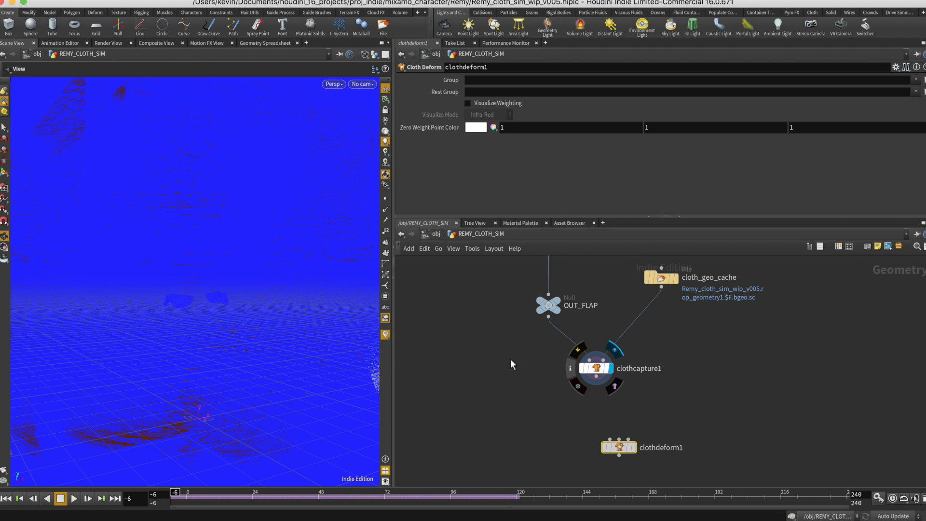
pyautogui.click(529, 354)
pyautogui.click(596, 368)
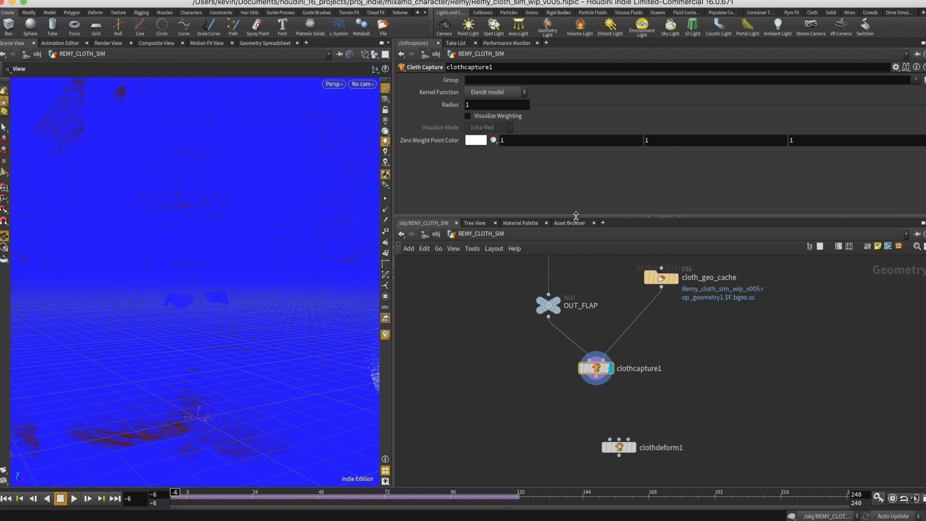
pyautogui.click(482, 104)
pyautogui.write('0.01')
pyautogui.press('Return')
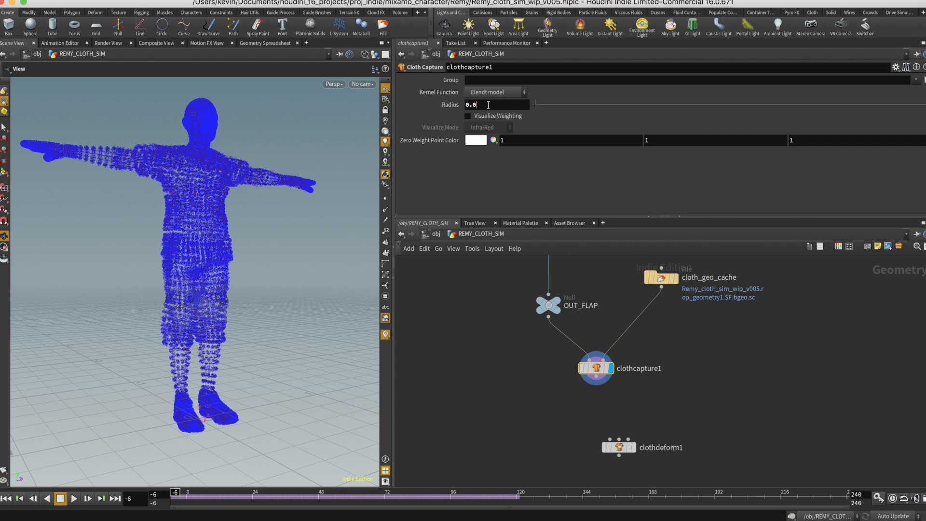
pyautogui.press('Return')
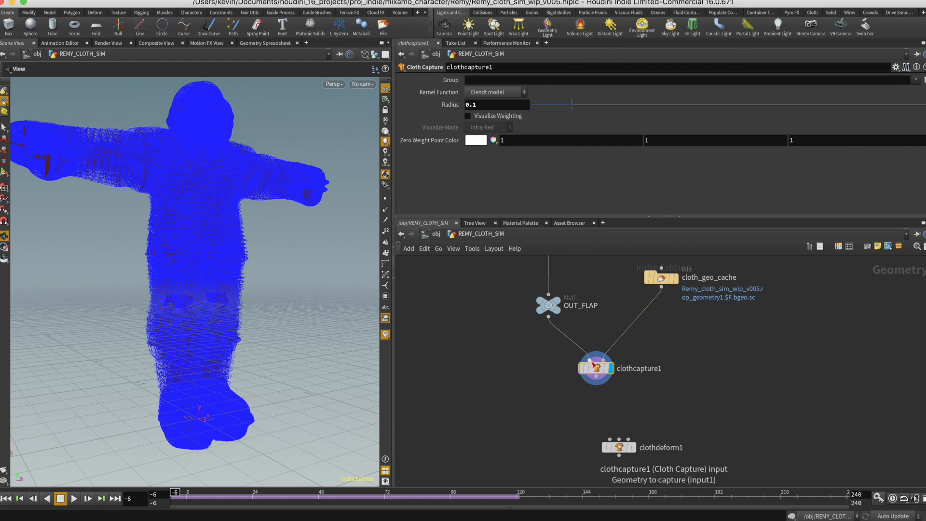
pyautogui.moveTo(199, 298); pyautogui.dragTo(252, 277, button='right')
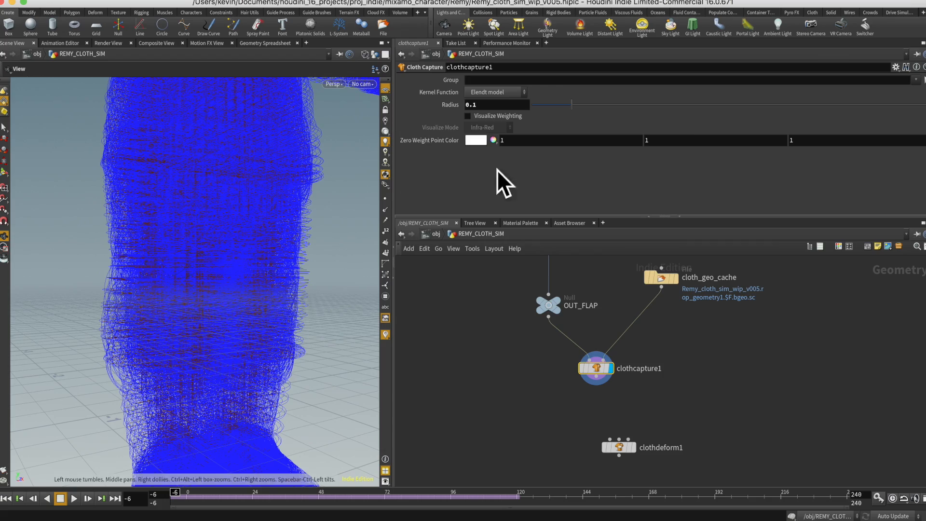
# - Reduce the capture Radius on clothcapture1, trying 0.035 and settling on 0.0678
pyautogui.moveTo(570, 103); pyautogui.dragTo(545, 103)
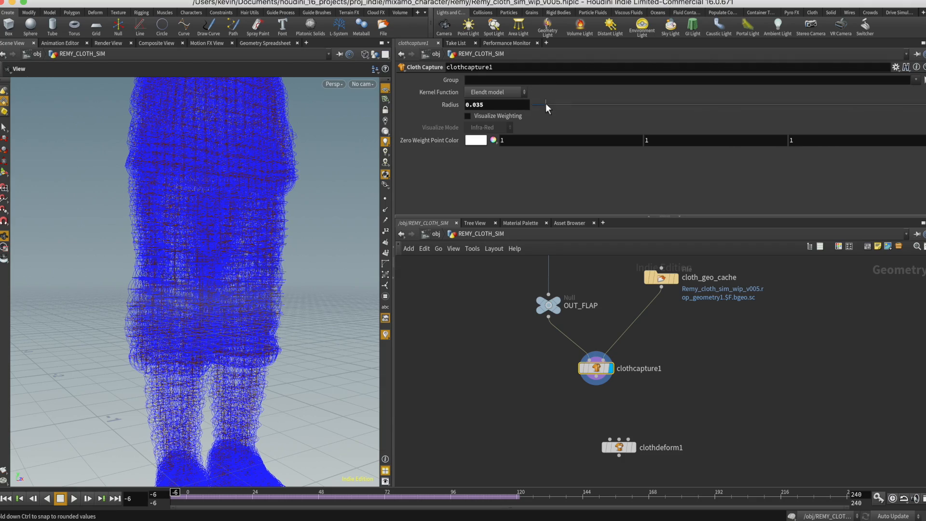
pyautogui.scroll(2, 293, 267)
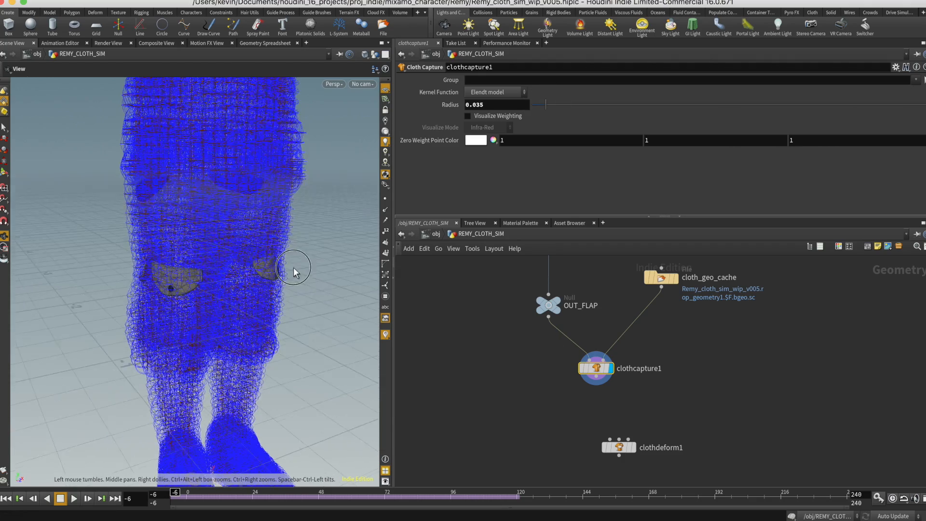
pyautogui.scroll(1, 294, 268)
pyautogui.moveTo(545, 103); pyautogui.dragTo(558, 102)
pyautogui.moveTo(283, 232); pyautogui.dragTo(296, 244)
# - Display OUT_FLAP to view the pocket flaps on their own, and switch the display back to clothcapture1
pyautogui.click(557, 297)
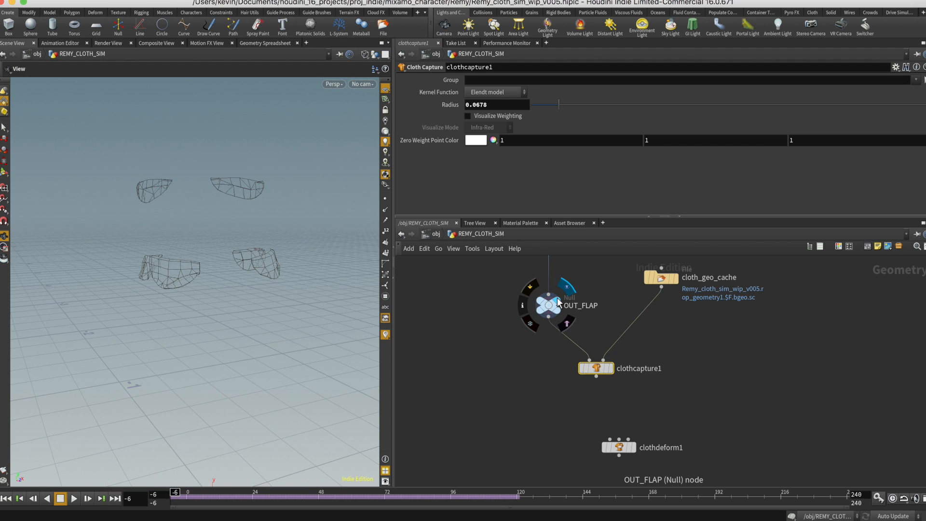
pyautogui.moveTo(216, 277); pyautogui.dragTo(243, 289)
pyautogui.click(611, 373)
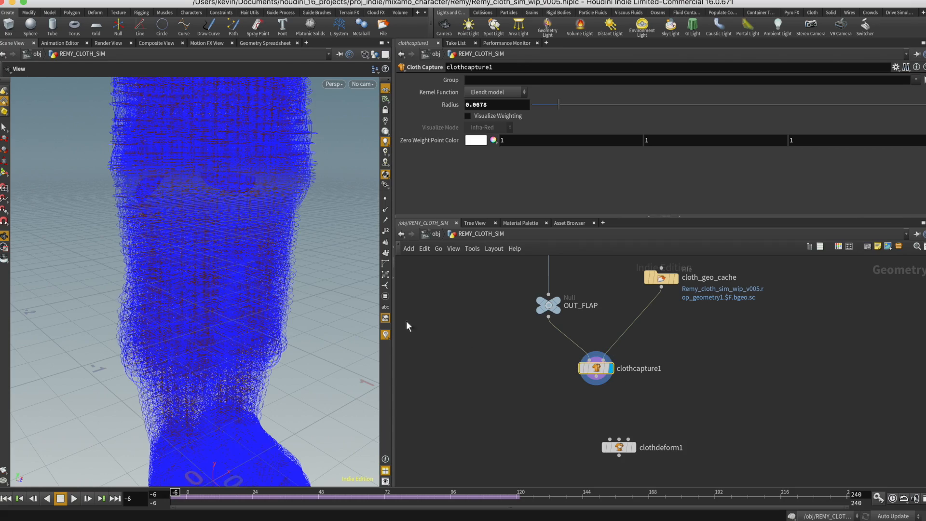
pyautogui.moveTo(227, 270)
pyautogui.mouseDown()
pyautogui.moveTo(202, 264)
pyautogui.moveTo(227, 261)
pyautogui.mouseUp()
pyautogui.moveTo(597, 371)
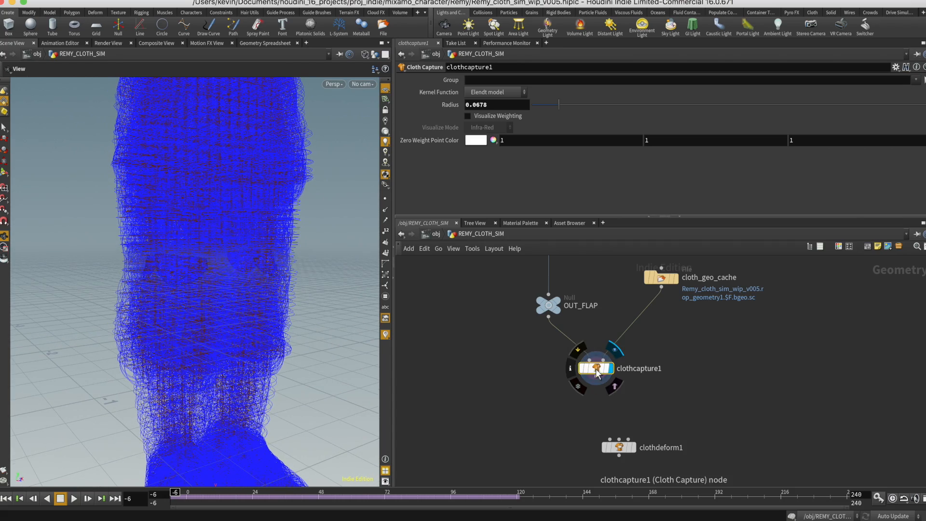
# - Insert a Time Shift node between cloth_geo_cache and clothcapture1, and delete its Frame channel so it holds frame -6
pyautogui.moveTo(618, 447); pyautogui.dragTo(671, 457)
pyautogui.moveTo(665, 325); pyautogui.dragTo(657, 345, button='middle')
pyautogui.press('Tab')
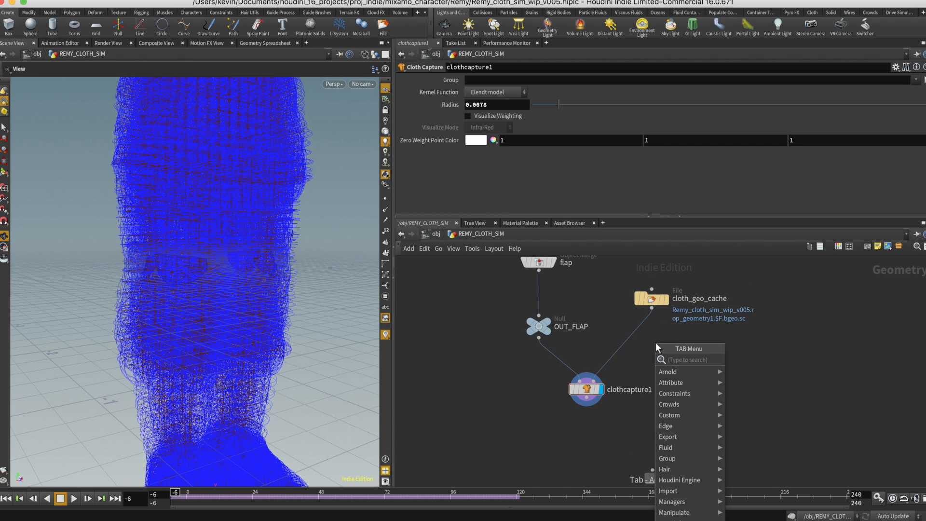
pyautogui.write('time')
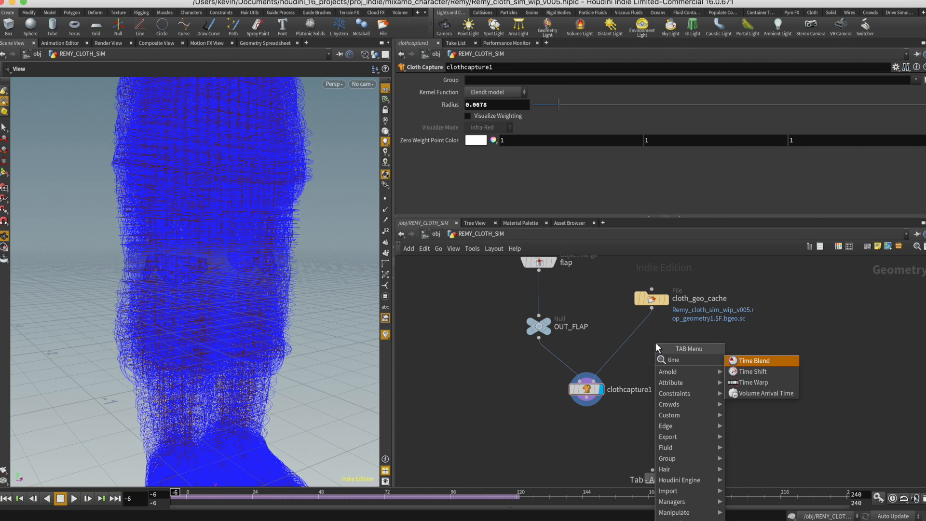
pyautogui.press('Return')
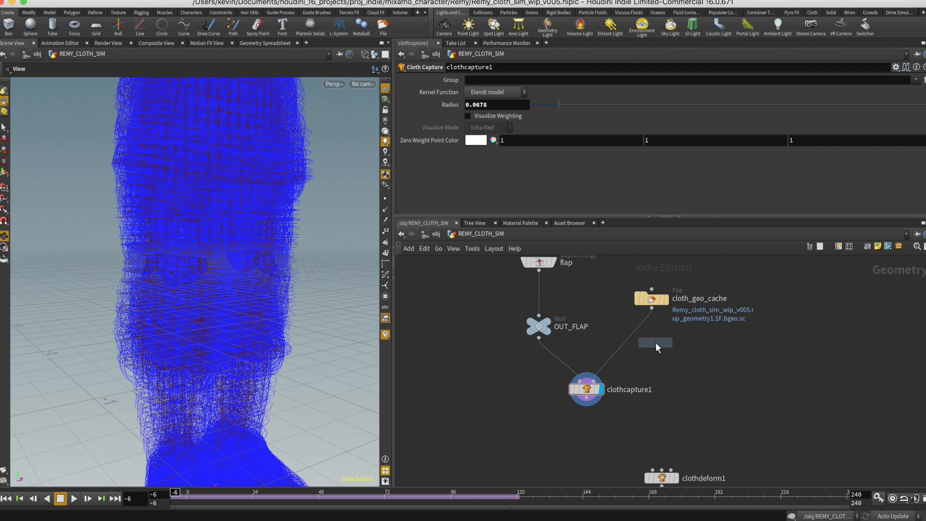
pyautogui.click(629, 340)
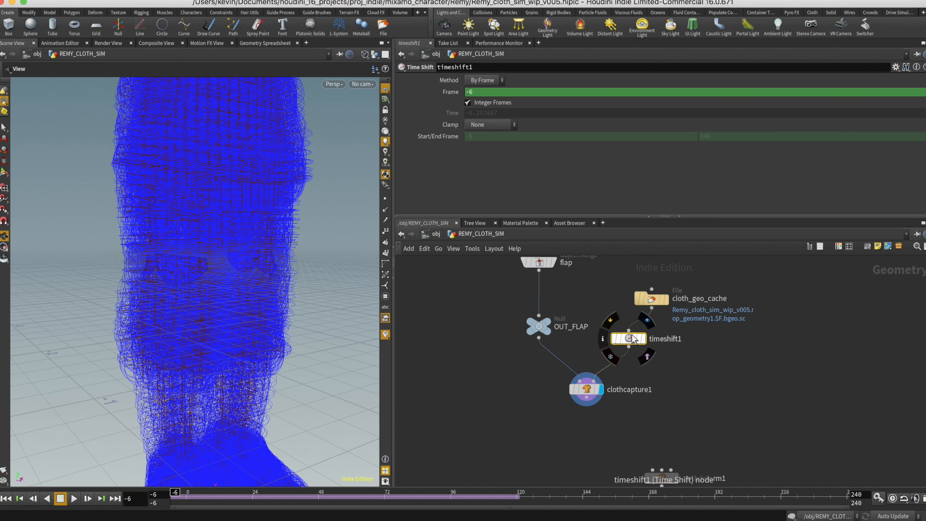
pyautogui.rightClick(450, 93)
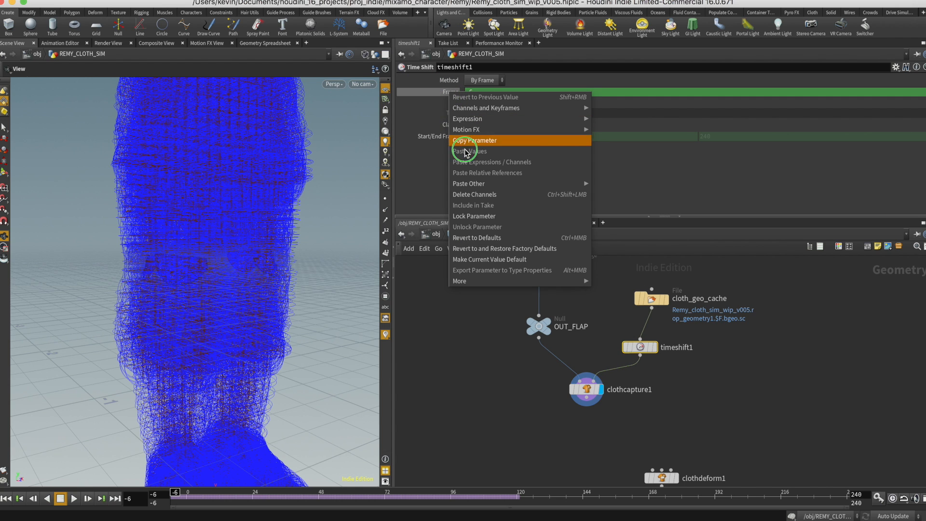
pyautogui.click(472, 194)
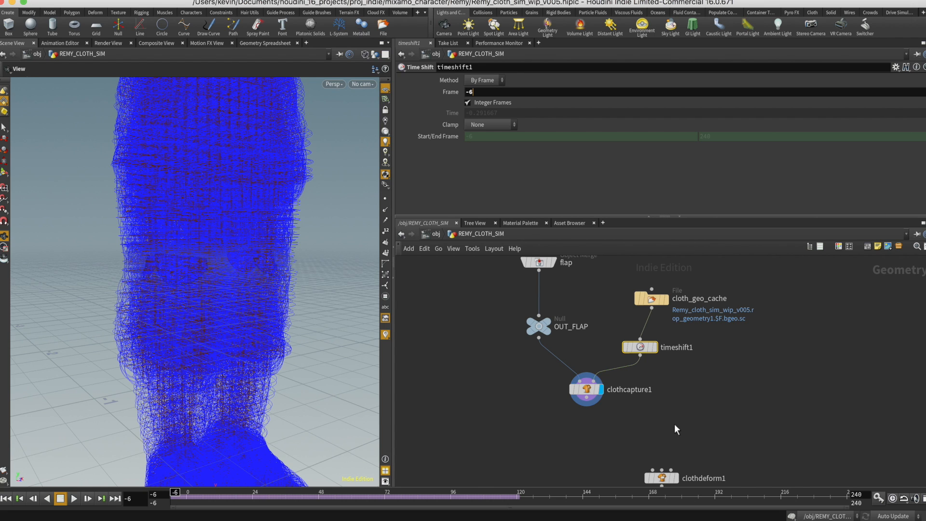
# - Connect clothcapture1 to clothdeform1's first input and timeshift1 to its second input, tidying the node positions
pyautogui.scroll(-3, 674, 423)
pyautogui.moveTo(661, 452); pyautogui.dragTo(610, 428)
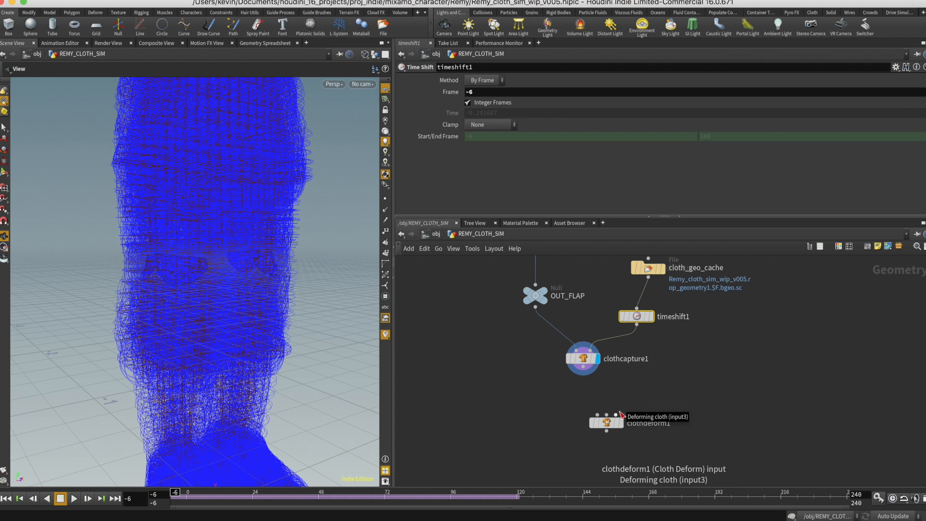
pyautogui.click(582, 375)
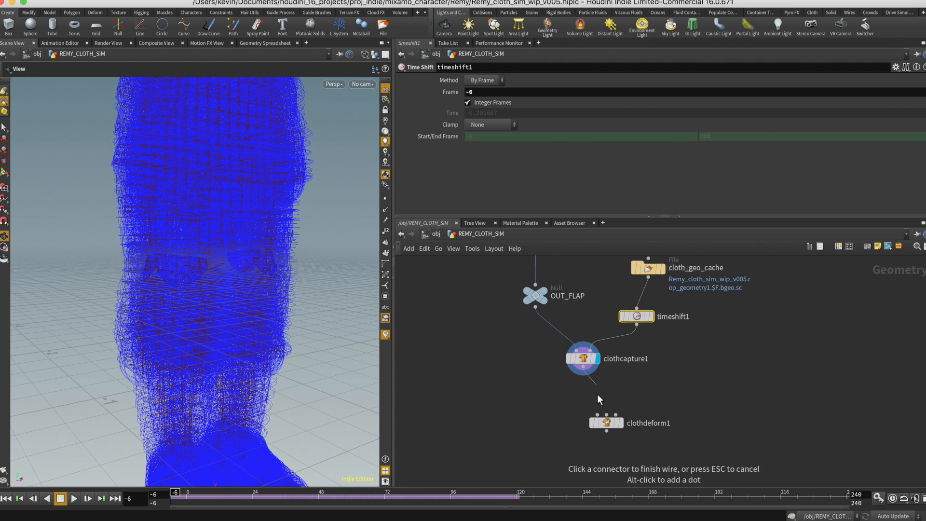
pyautogui.click(597, 413)
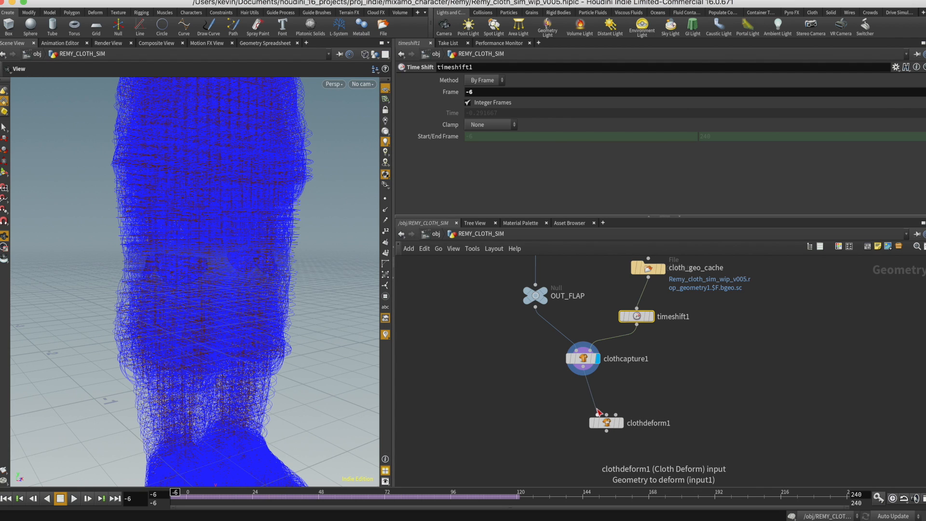
pyautogui.click(637, 326)
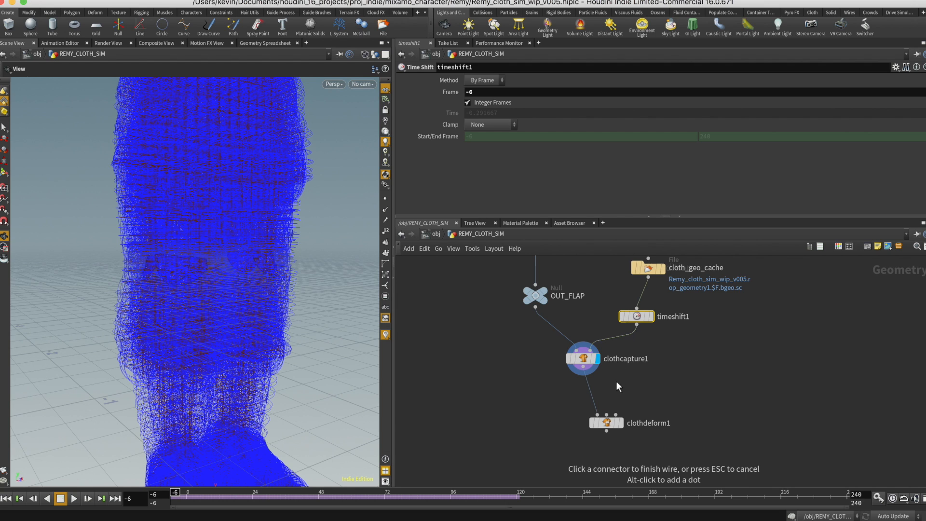
pyautogui.click(607, 413)
pyautogui.moveTo(635, 316); pyautogui.dragTo(618, 314)
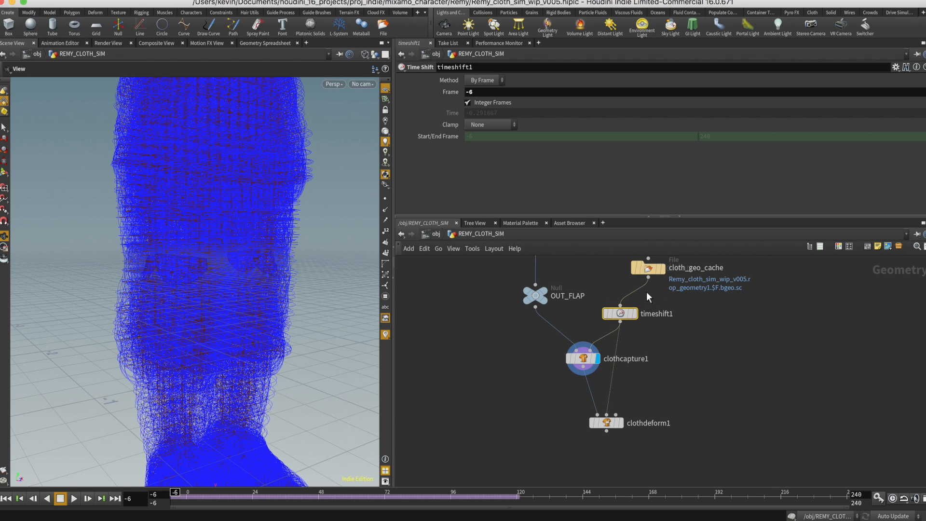
# - Connect cloth_geo_cache to clothdeform1's third input, Deforming cloth, and display clothdeform1
pyautogui.moveTo(653, 275); pyautogui.dragTo(693, 276)
pyautogui.click(688, 279)
pyautogui.click(627, 410)
pyautogui.click(621, 422)
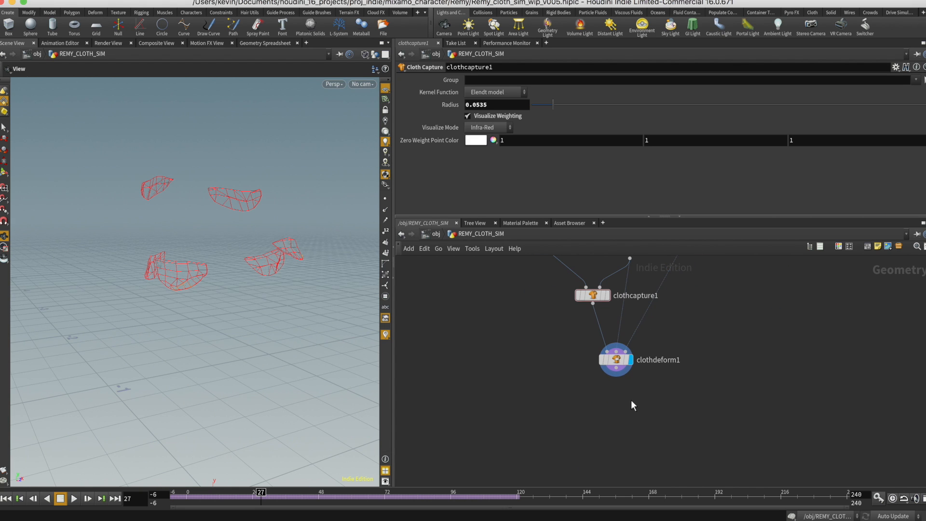
# - Add a Merge node below clothdeform1
pyautogui.scroll(5, 646, 401)
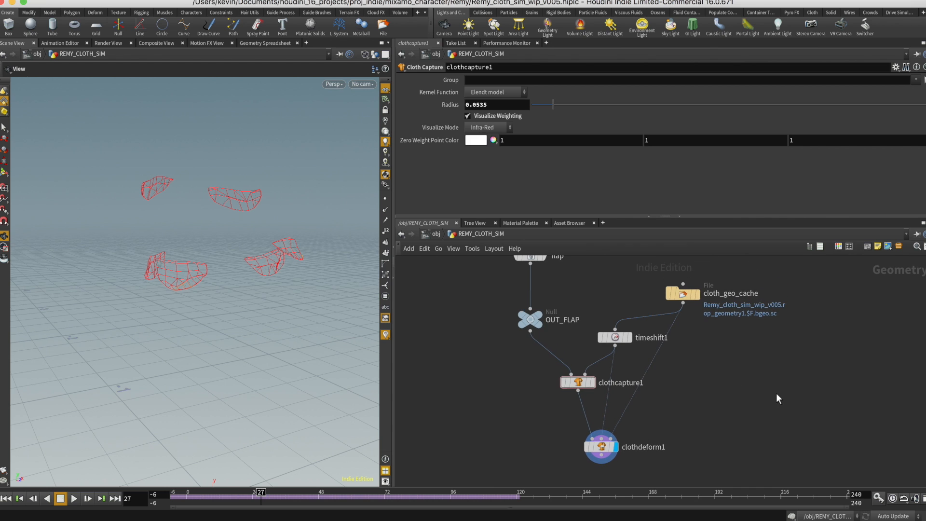
pyautogui.scroll(-5, 746, 406)
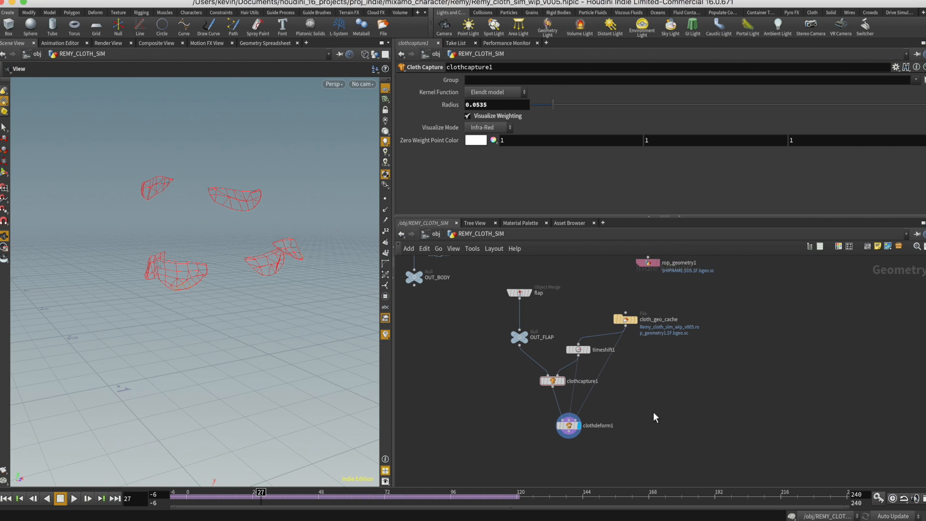
pyautogui.moveTo(643, 409)
pyautogui.mouseDown(button='middle')
pyautogui.moveTo(731, 419)
pyautogui.moveTo(827, 399)
pyautogui.moveTo(640, 409)
pyautogui.mouseUp(button='middle')
pyautogui.scroll(-2, 642, 410)
pyautogui.scroll(1, 642, 410)
pyautogui.press('Tab')
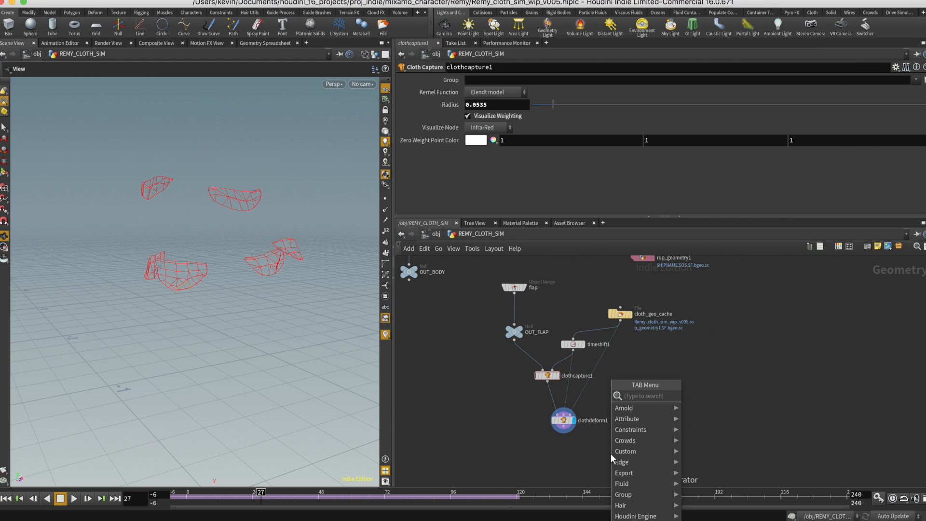
pyautogui.write('merge')
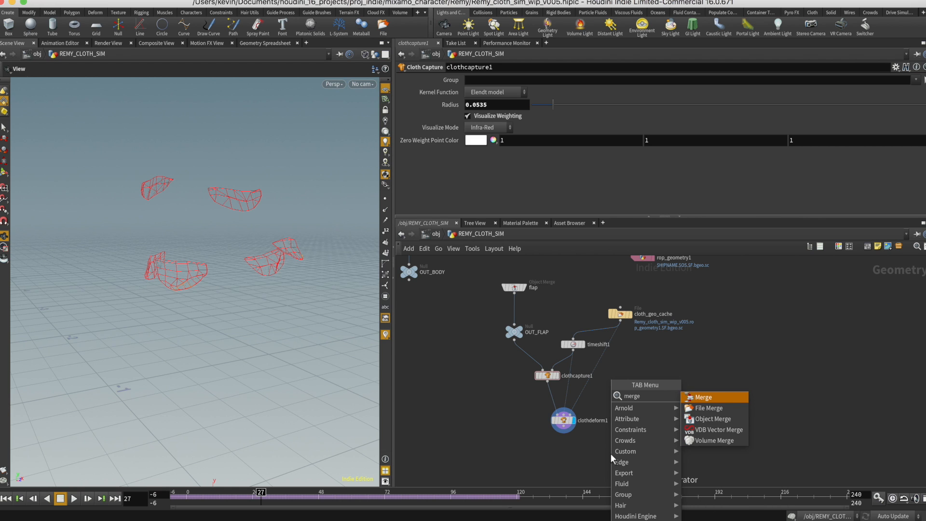
pyautogui.press('Return')
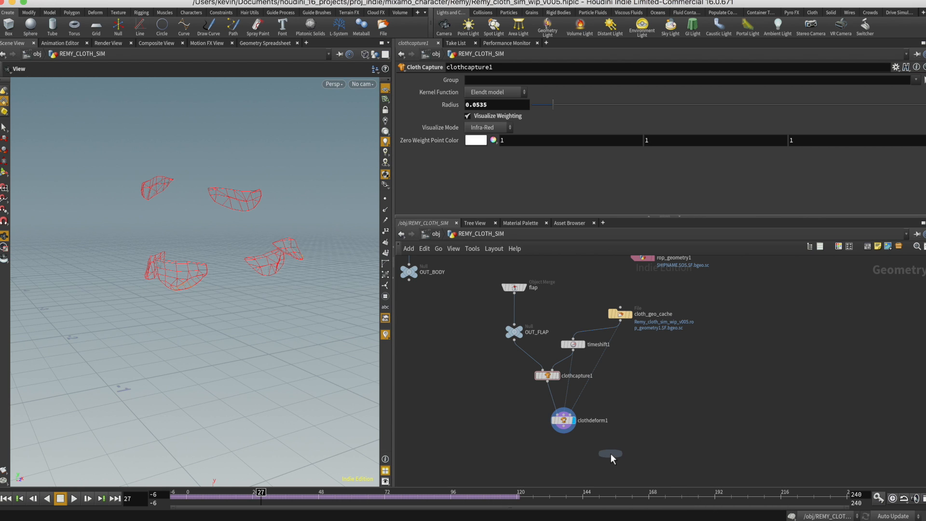
pyautogui.click(612, 466)
# - Connect clothdeform1 and cloth_geo_cache to the new Merge node and display it
pyautogui.click(611, 459)
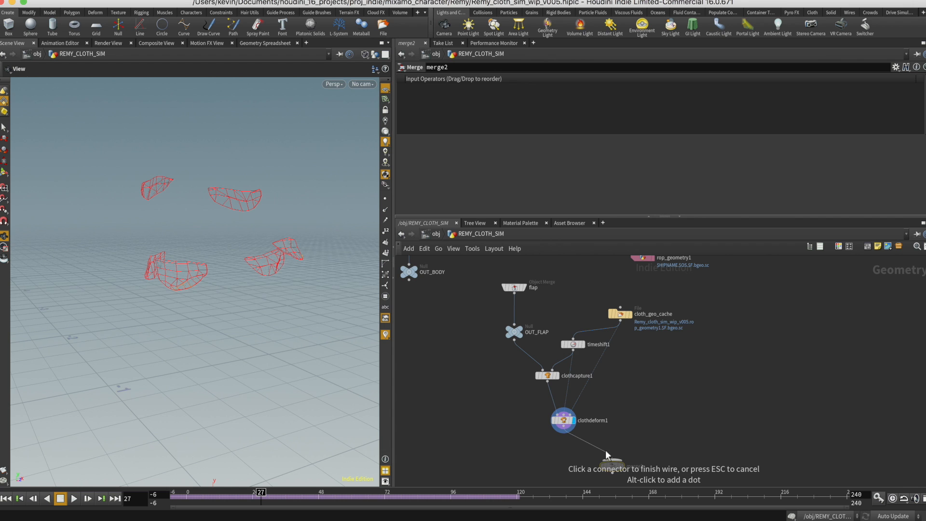
pyautogui.click(610, 458)
pyautogui.click(621, 320)
pyautogui.click(621, 457)
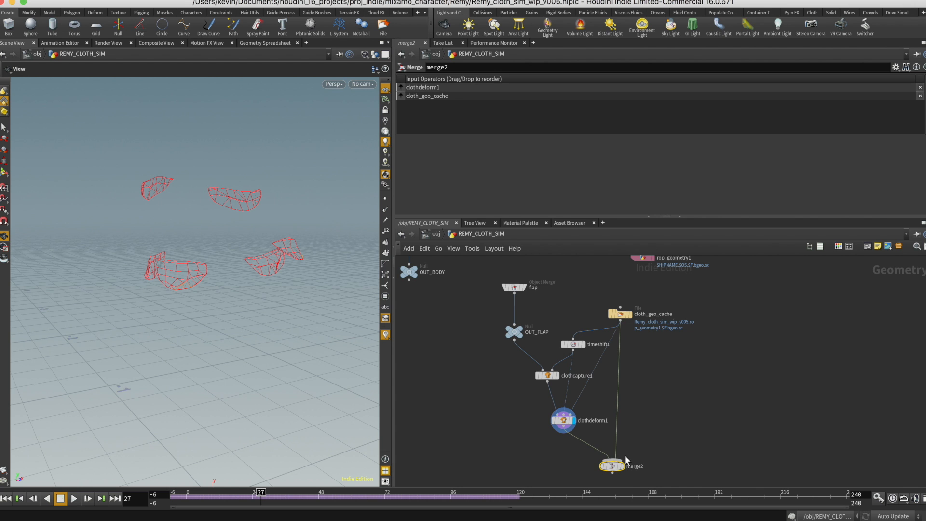
pyautogui.click(624, 465)
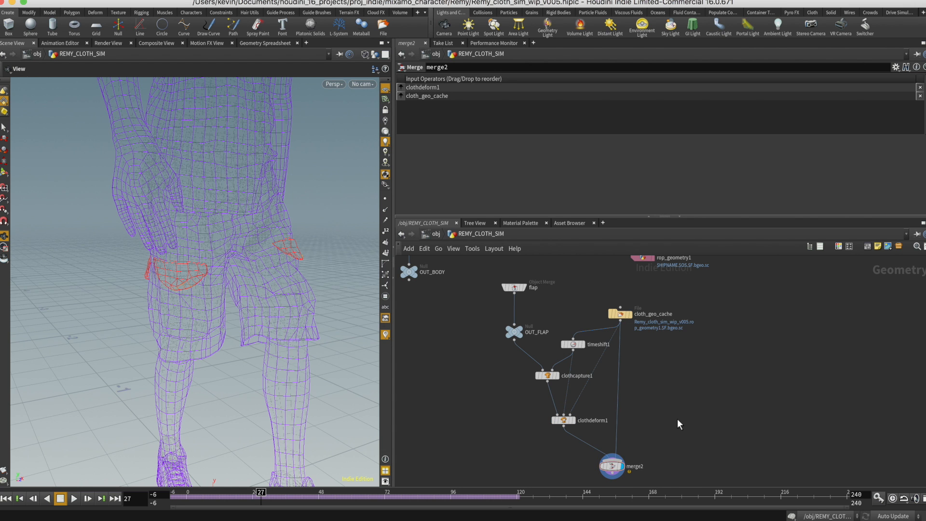
# - Toggle the viewport shading and inspect the merged flaps and garments in wireframe from several sides, with clothdeform1 selected
pyautogui.press('w')
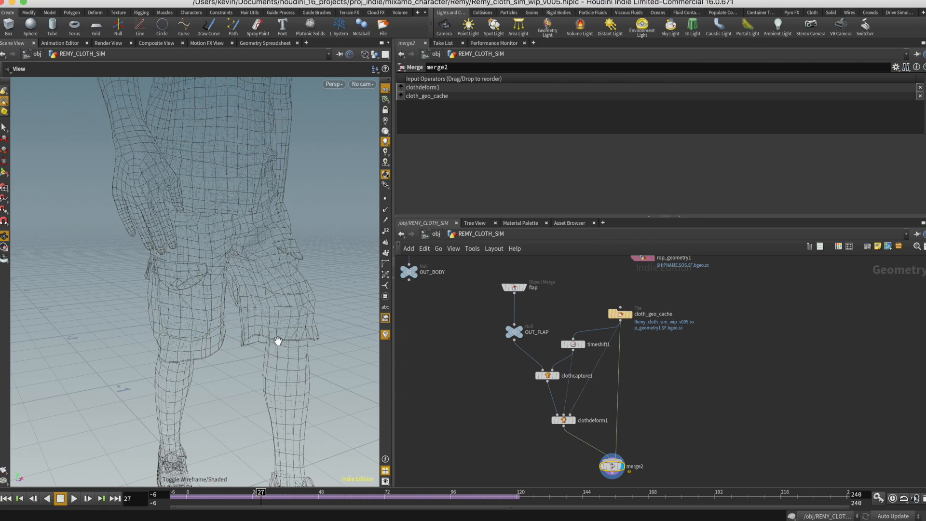
pyautogui.moveTo(257, 355); pyautogui.dragTo(300, 341)
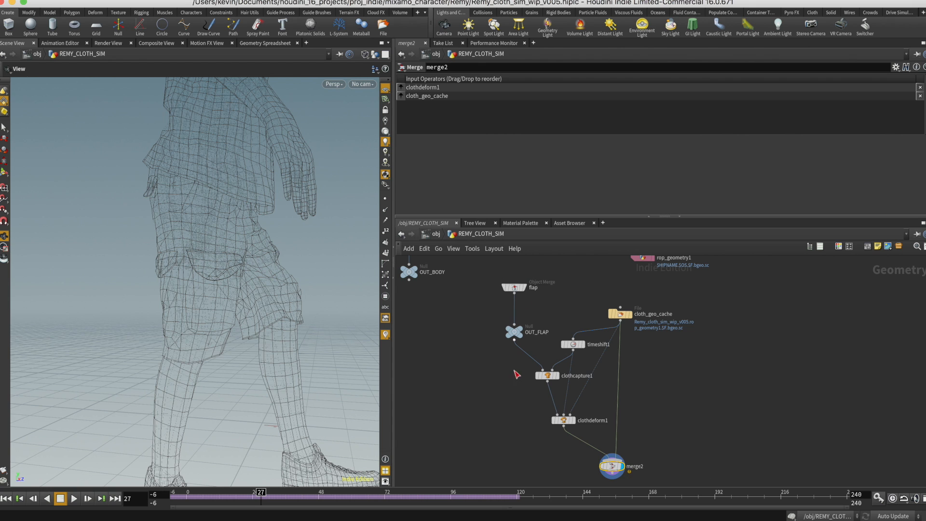
pyautogui.click(562, 420)
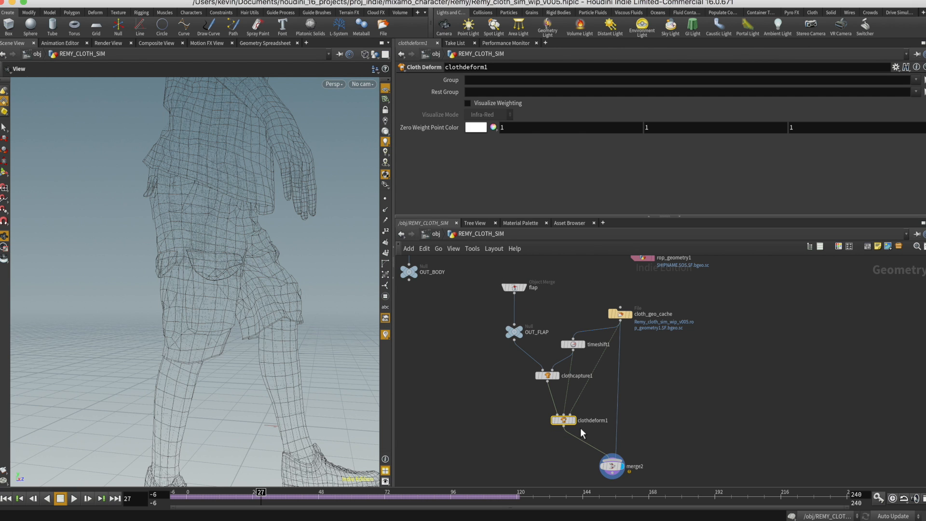
pyautogui.press('w')
pyautogui.press('w')
pyautogui.moveTo(284, 320); pyautogui.dragTo(203, 324)
pyautogui.moveTo(559, 423)
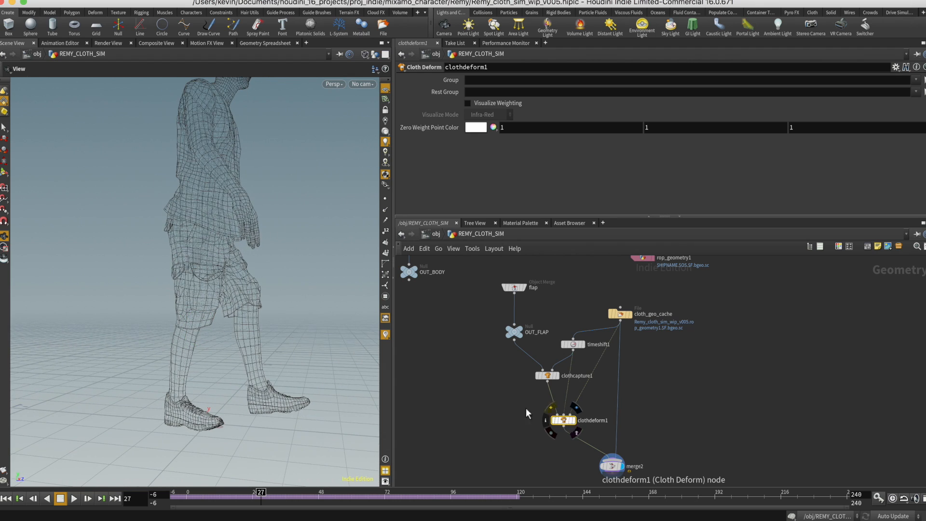
# - Scrub the timeline to frame 86 while viewing the trousers up close to check how the flaps follow the cloth
pyautogui.moveTo(277, 292); pyautogui.dragTo(211, 319)
pyautogui.moveTo(211, 319); pyautogui.dragTo(275, 341, button='right')
pyautogui.moveTo(275, 341); pyautogui.dragTo(278, 437, button='middle')
pyautogui.moveTo(260, 499)
pyautogui.mouseDown()
pyautogui.moveTo(175, 500)
pyautogui.moveTo(332, 511)
pyautogui.mouseUp()
pyautogui.moveTo(356, 510); pyautogui.dragTo(424, 500)
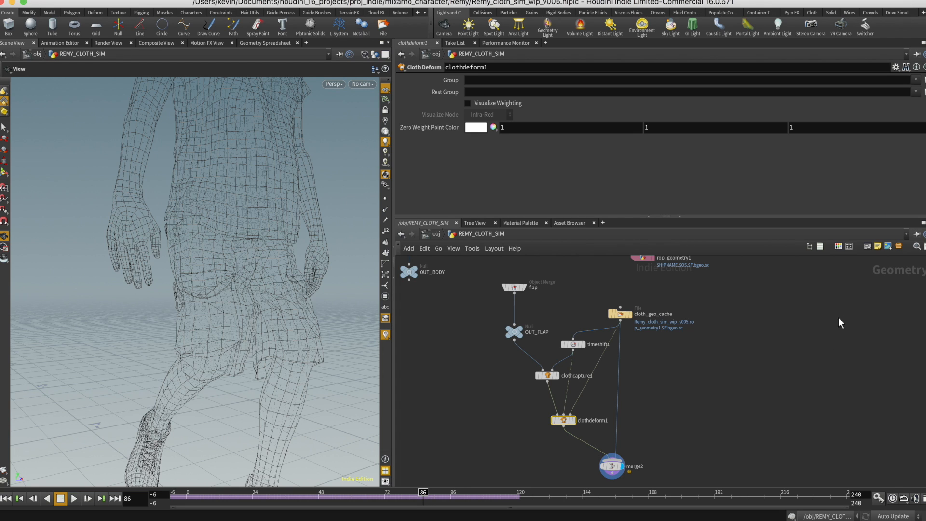